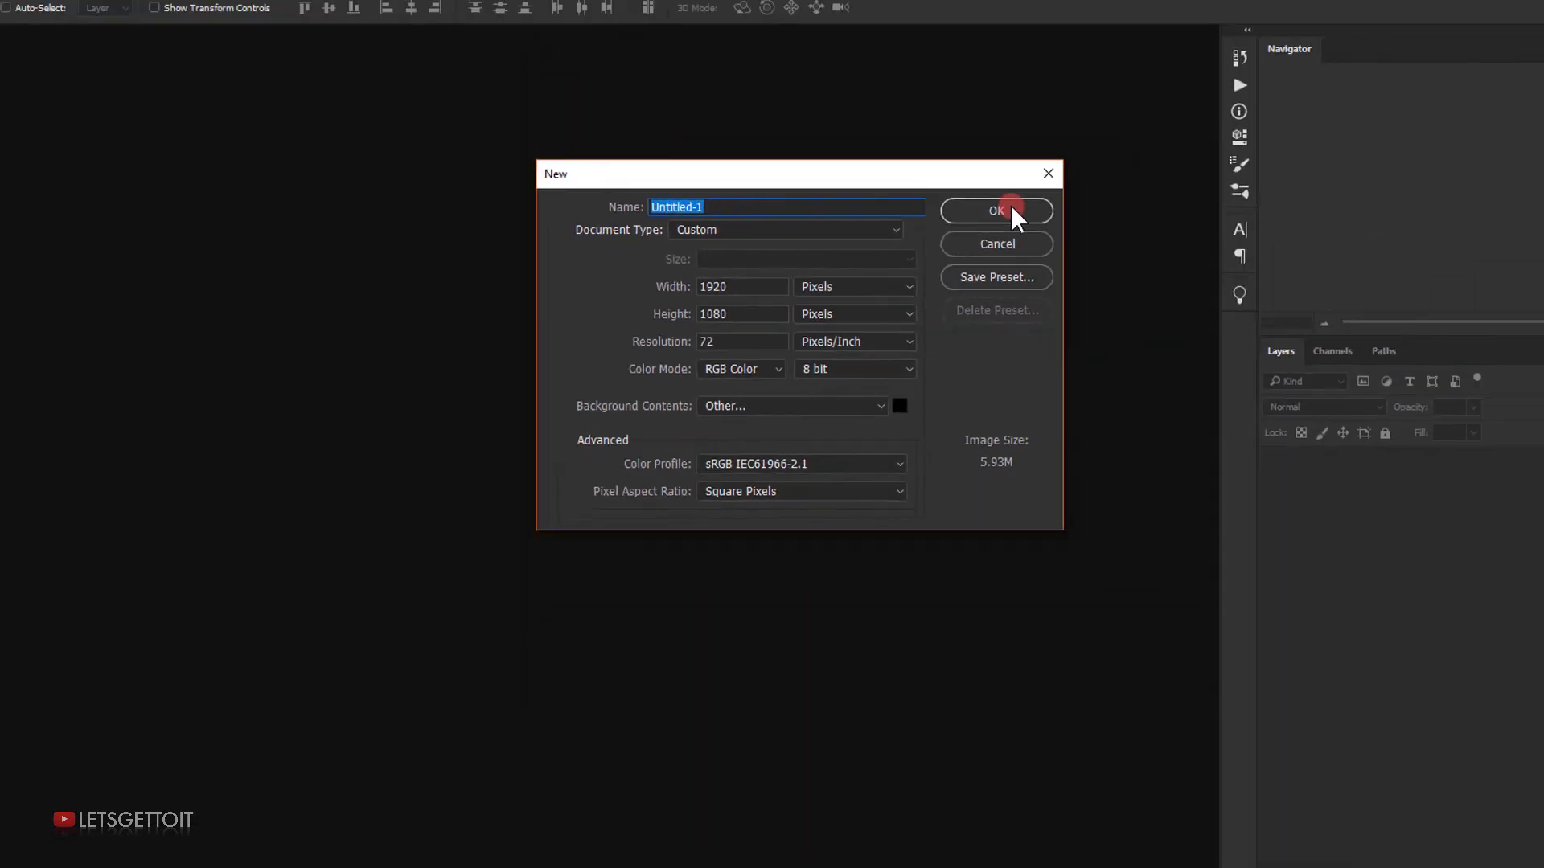
Create a 1920 x 1080 pixel, 72 ppi document with a black background and add white 200 pt Century Gothic Bold text reading TEXT GLITCH
left_click(1011, 209)
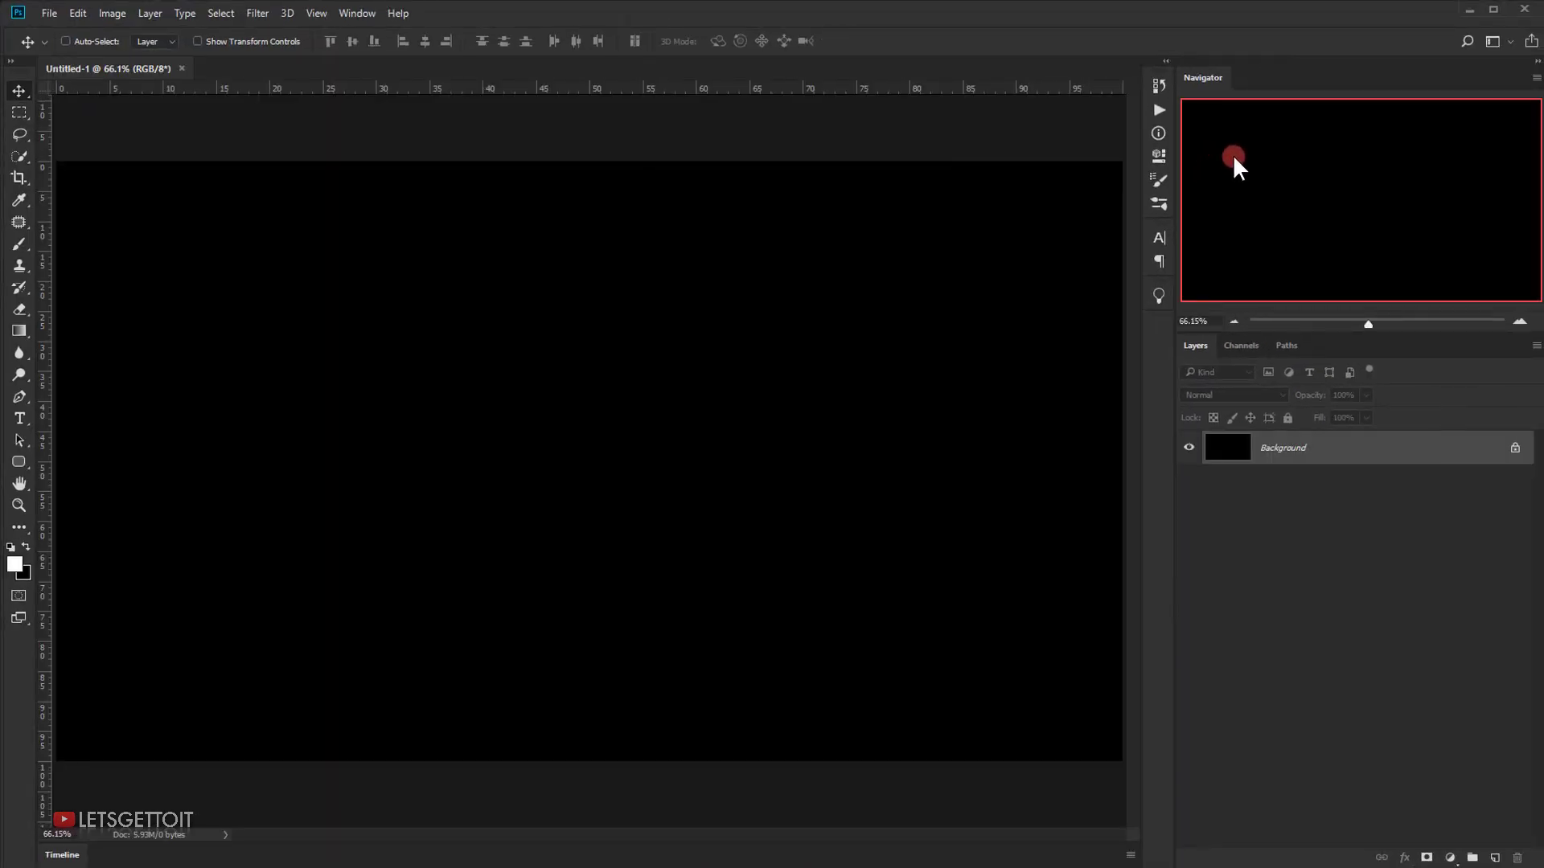
left_click(19, 419)
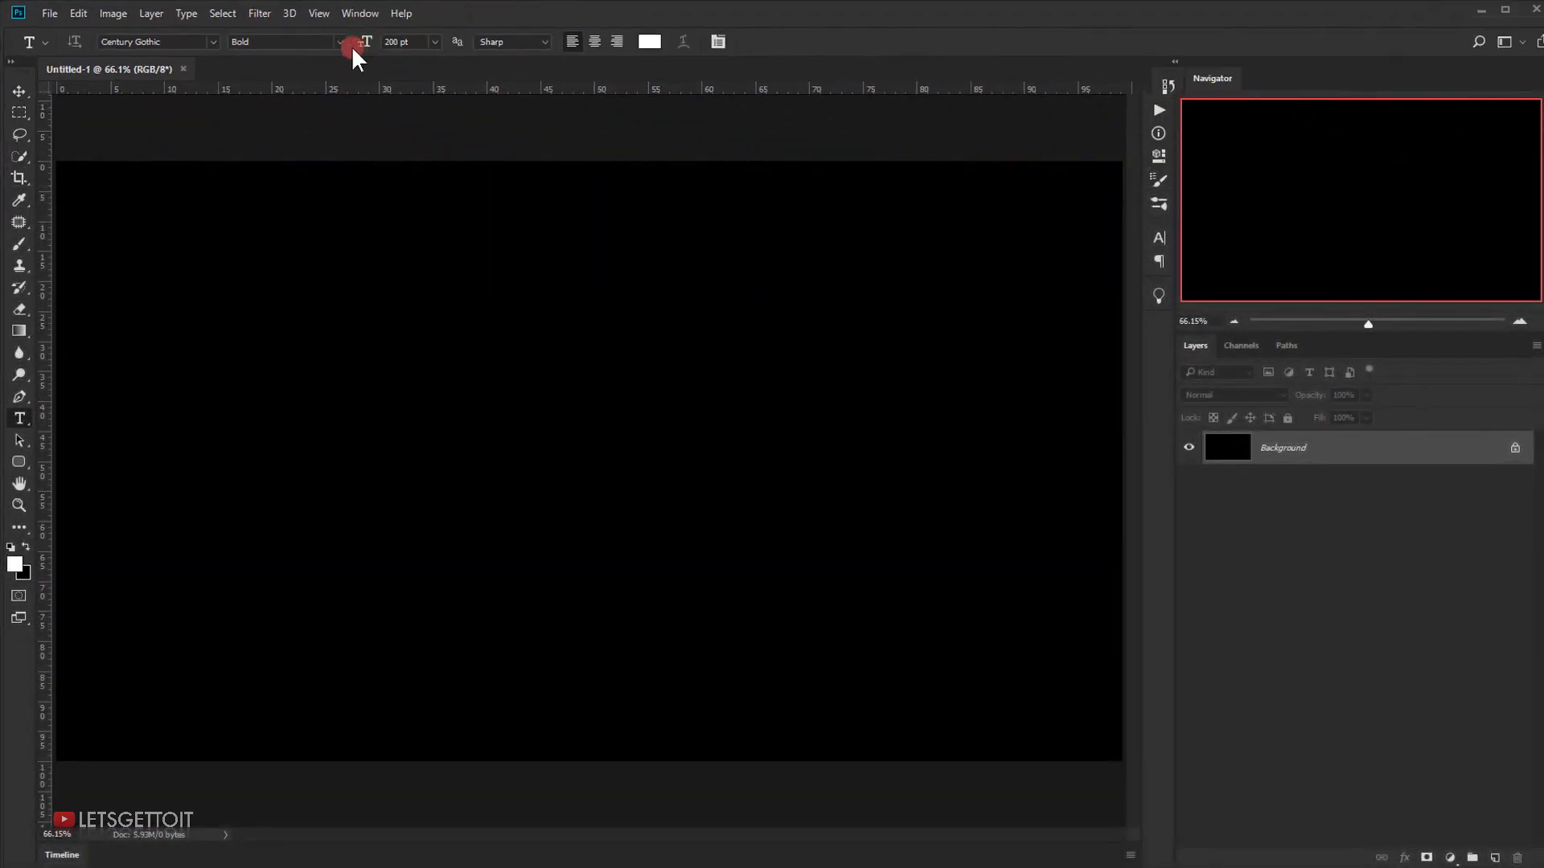
left_click(520, 475)
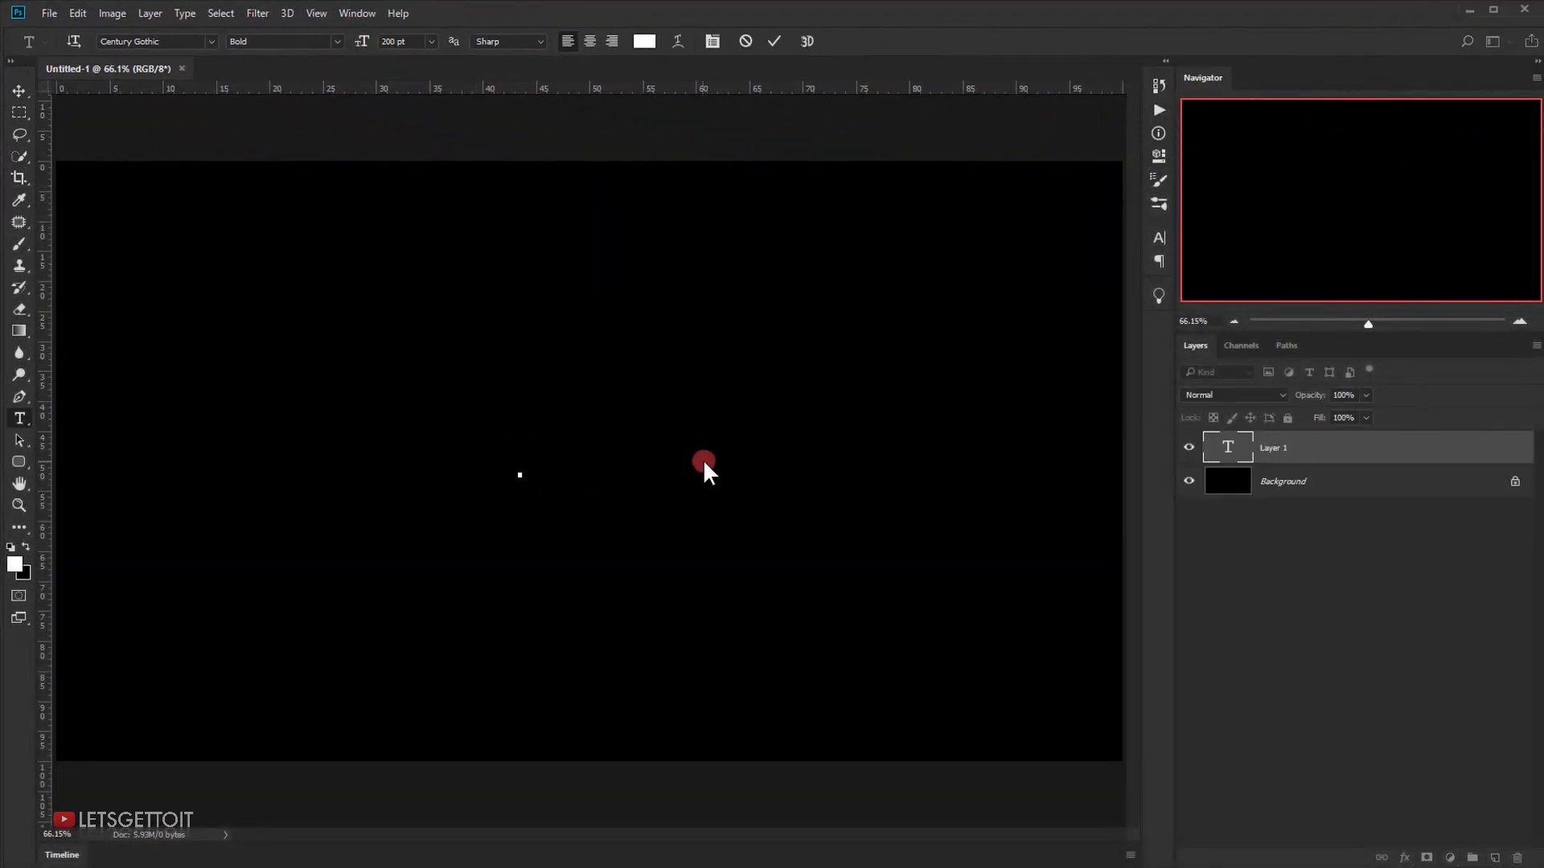
type("TE")
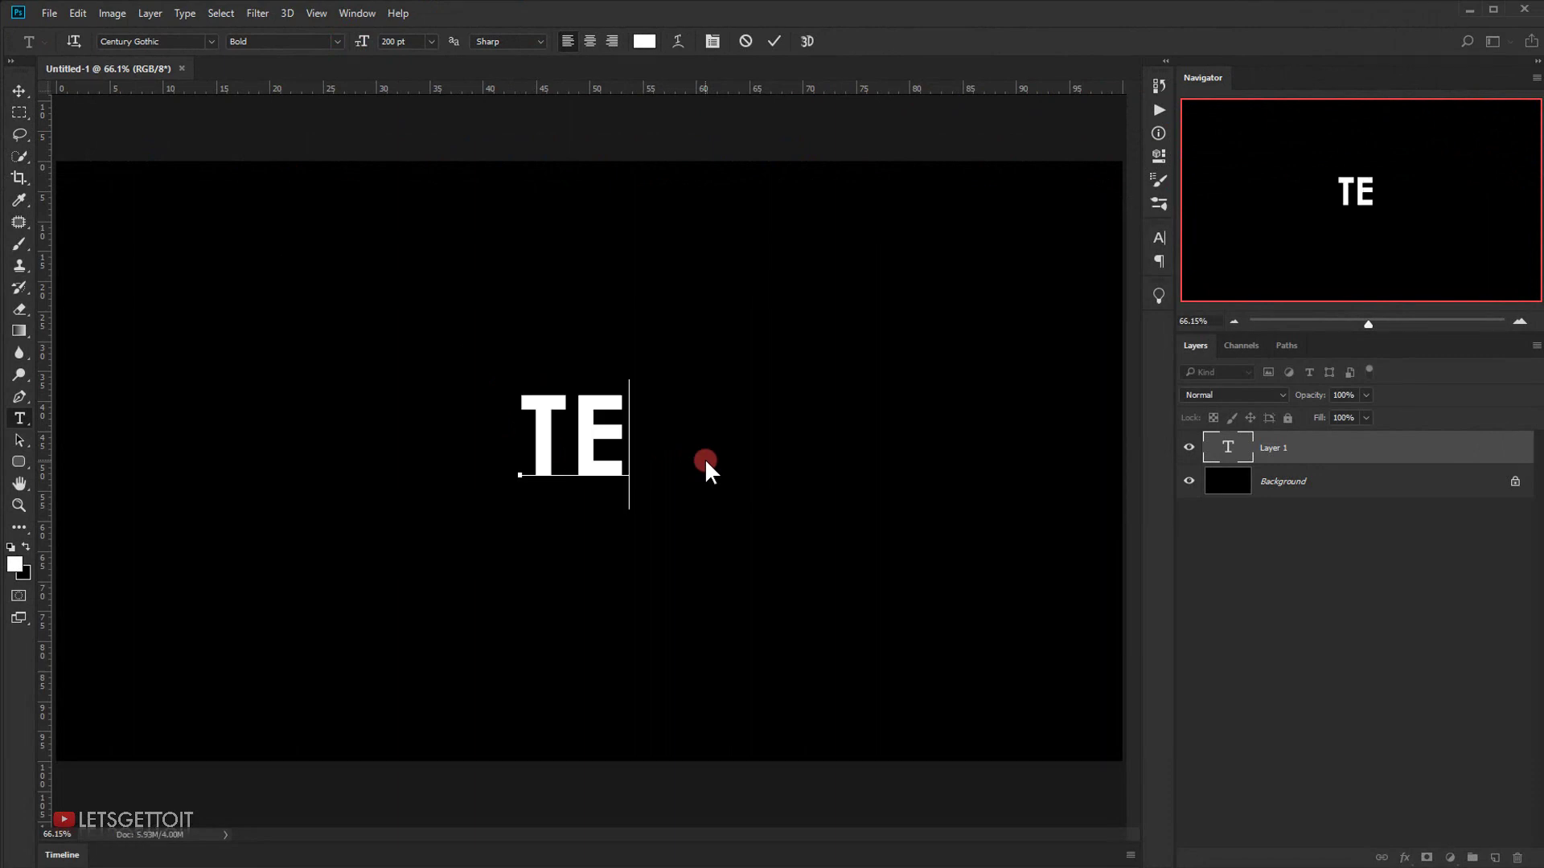
type("XT GLI")
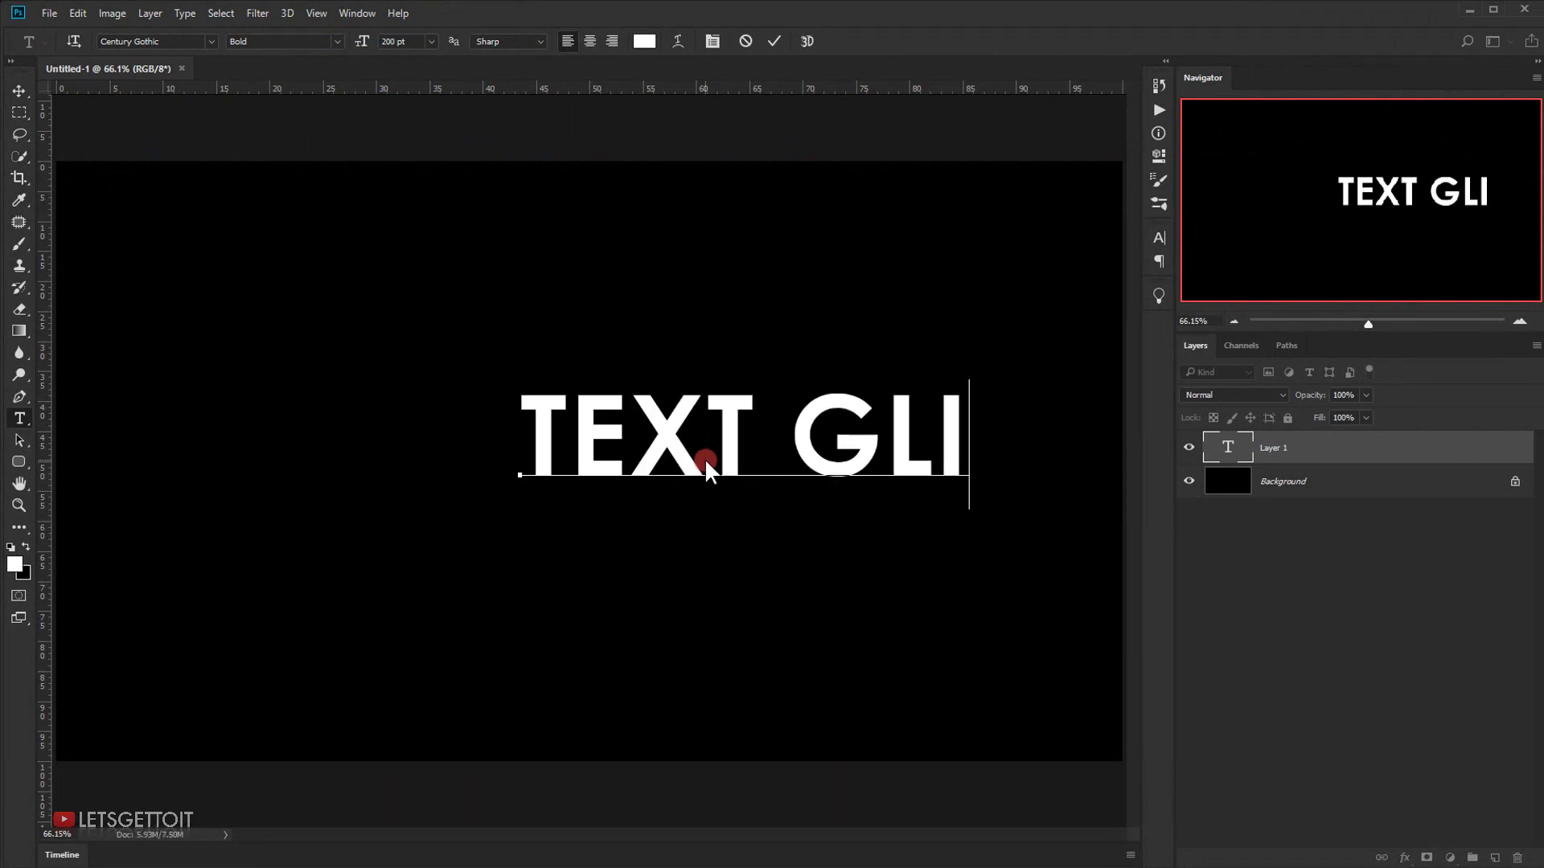
type("TCH")
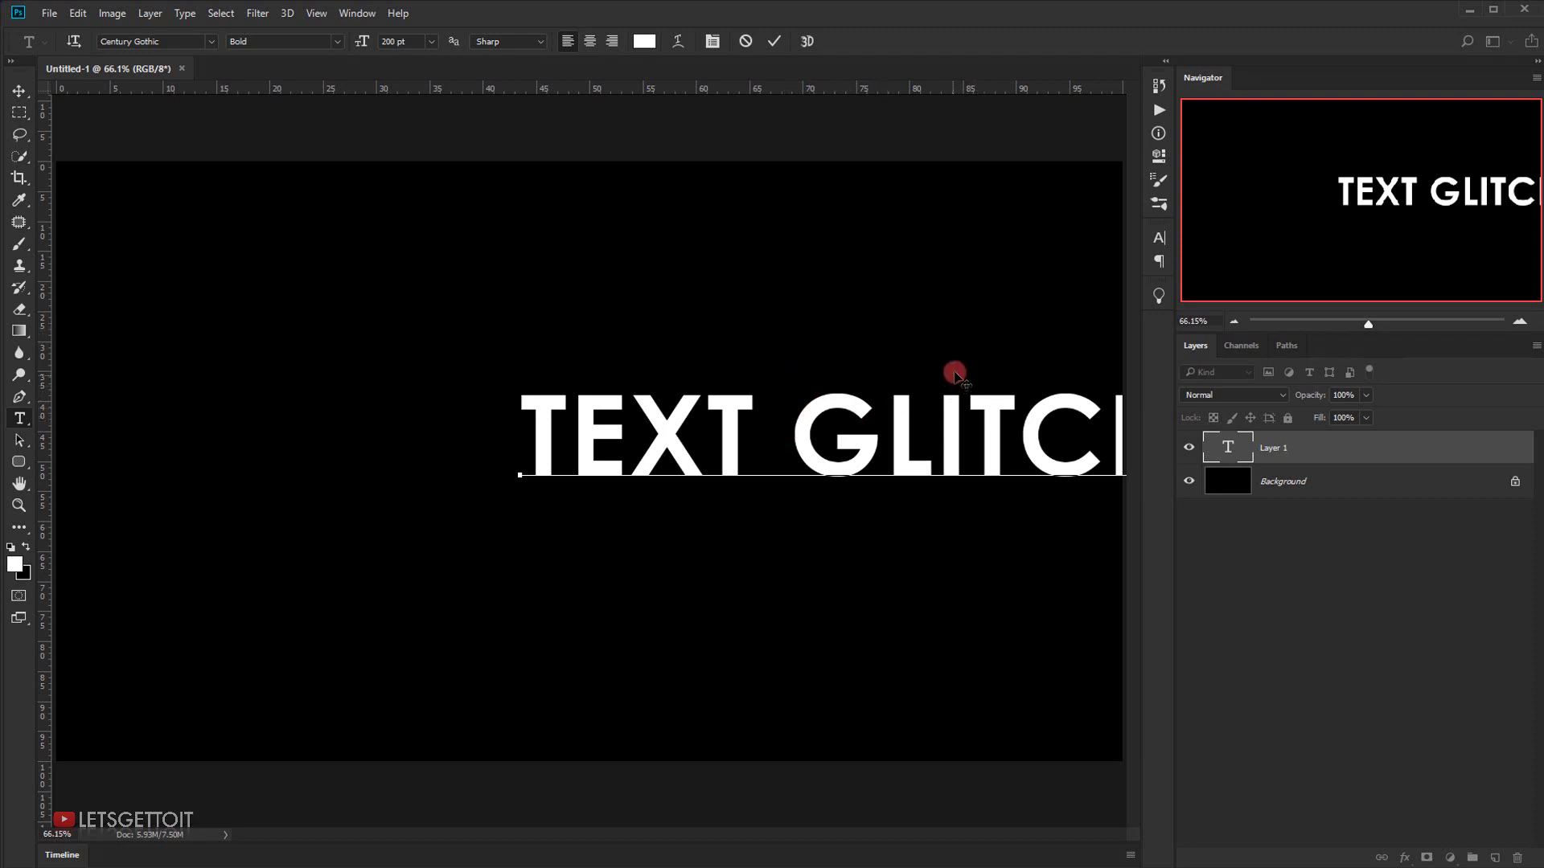
Commit the TEXT GLITCH text and move it to the centre of the canvas
left_click(19, 91)
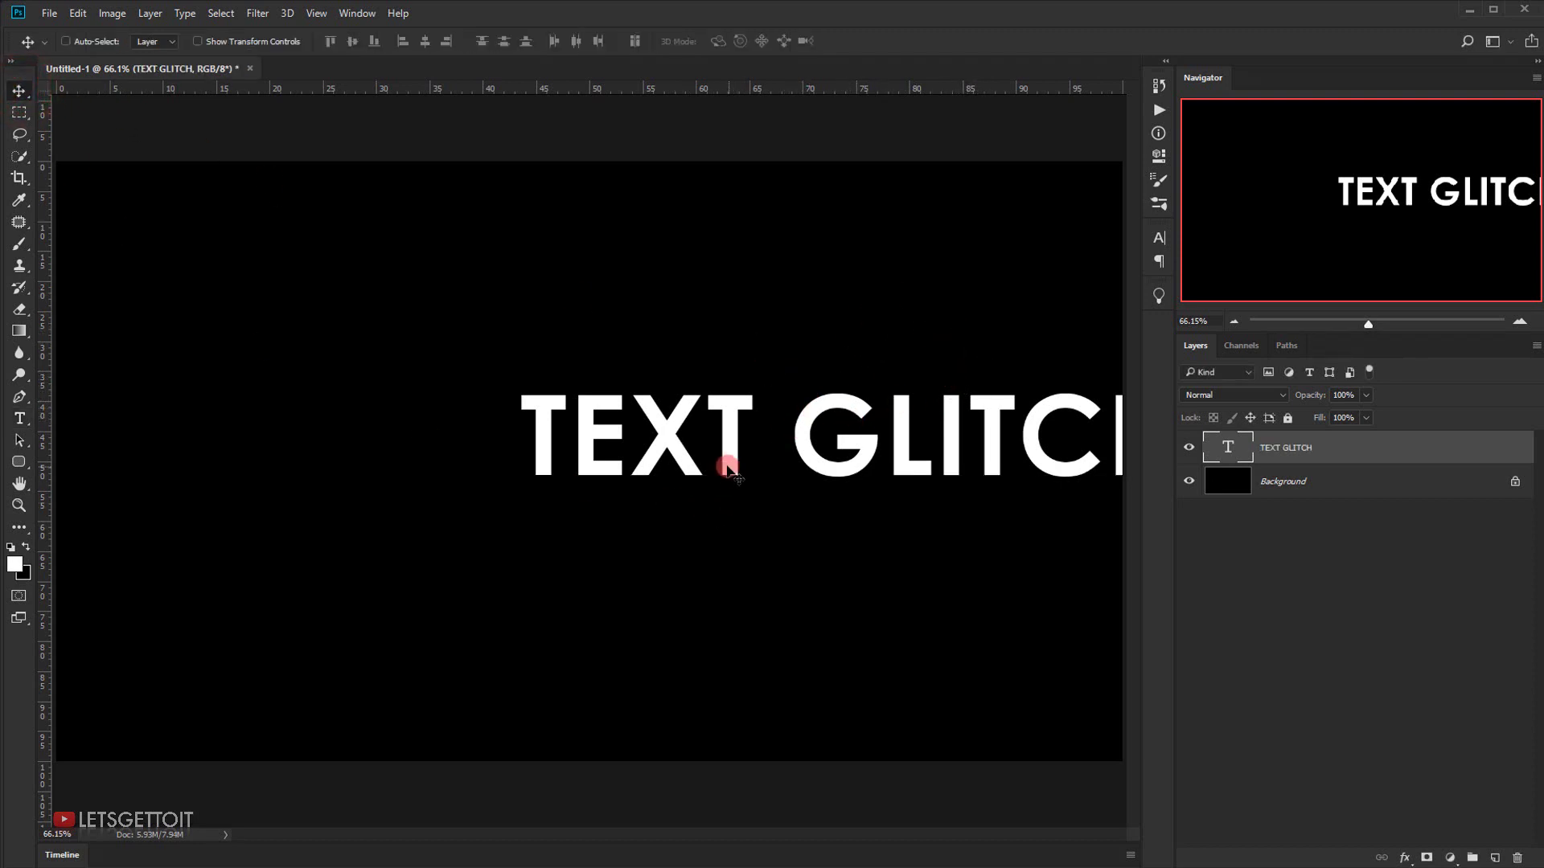
left_click_drag(735, 454, 479, 480)
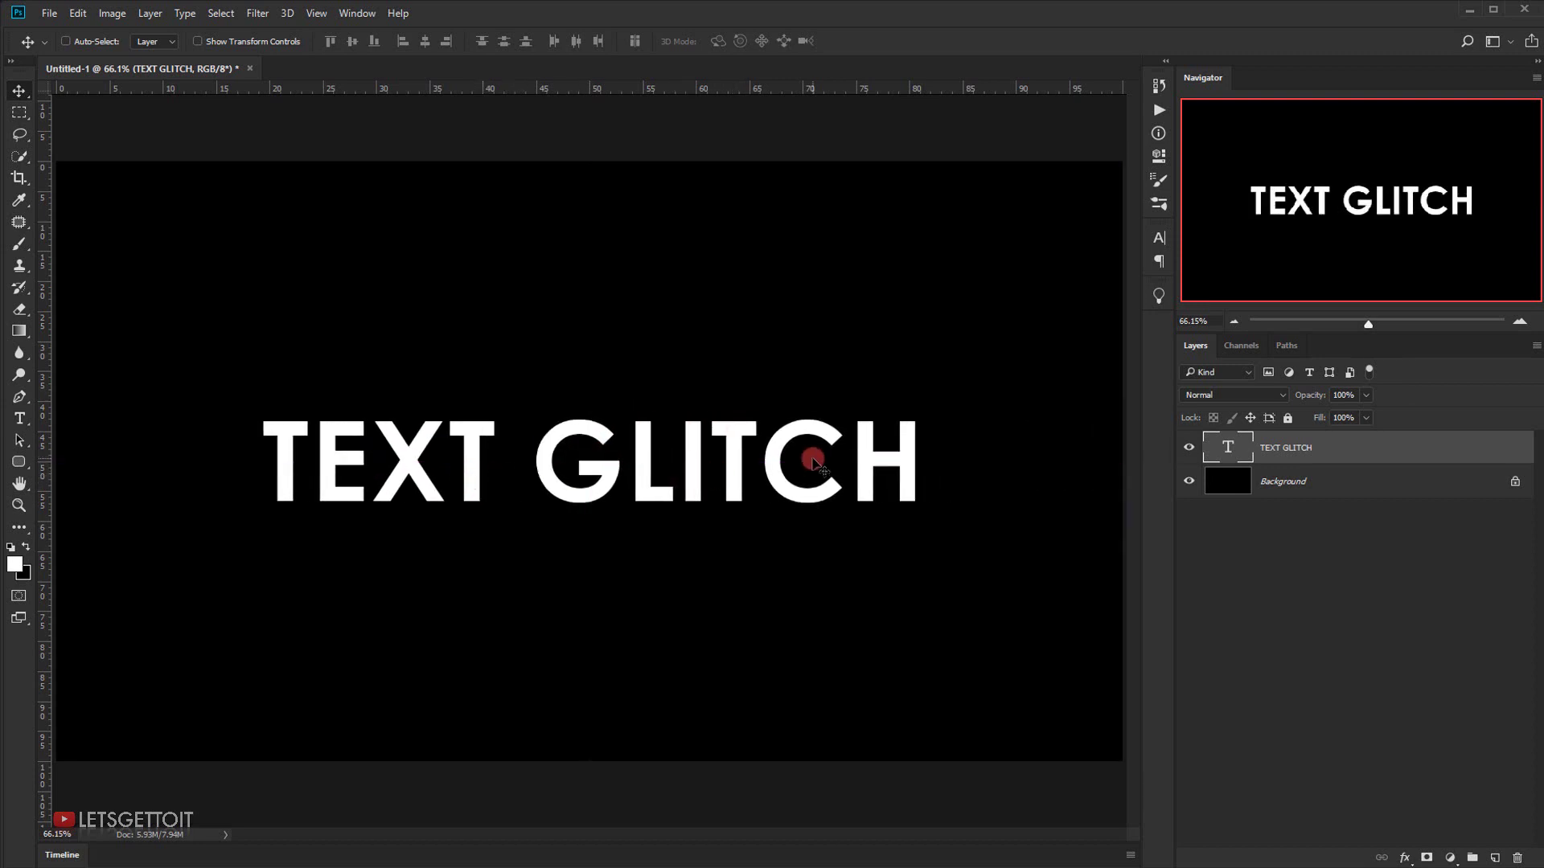
key("ctrl")
Convert the TEXT GLITCH layer to a smart object and rename it TEXT Original
right_click(1369, 449)
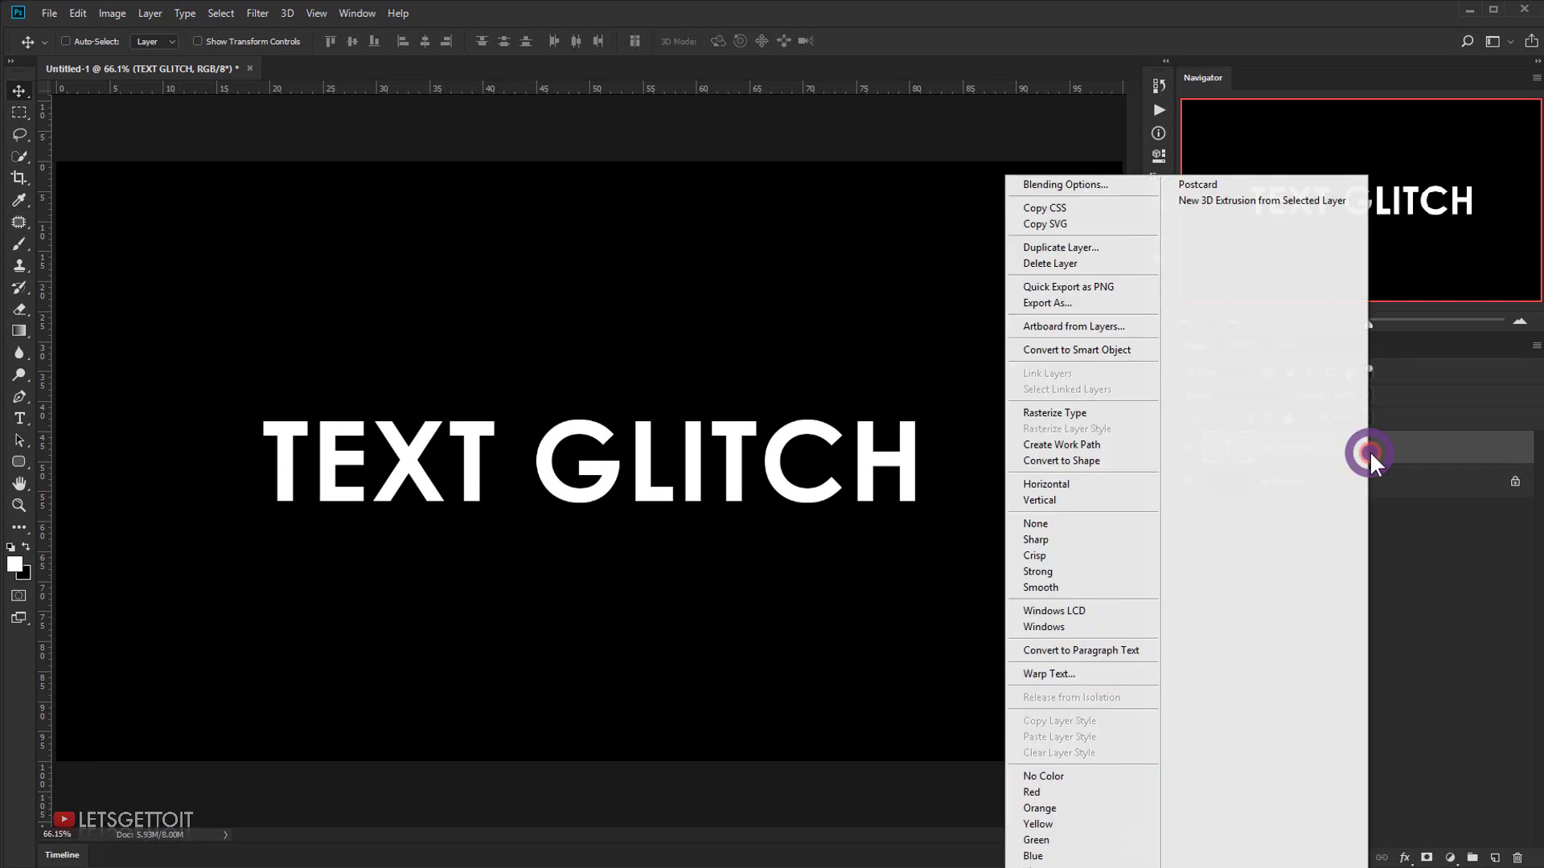
left_click(1089, 352)
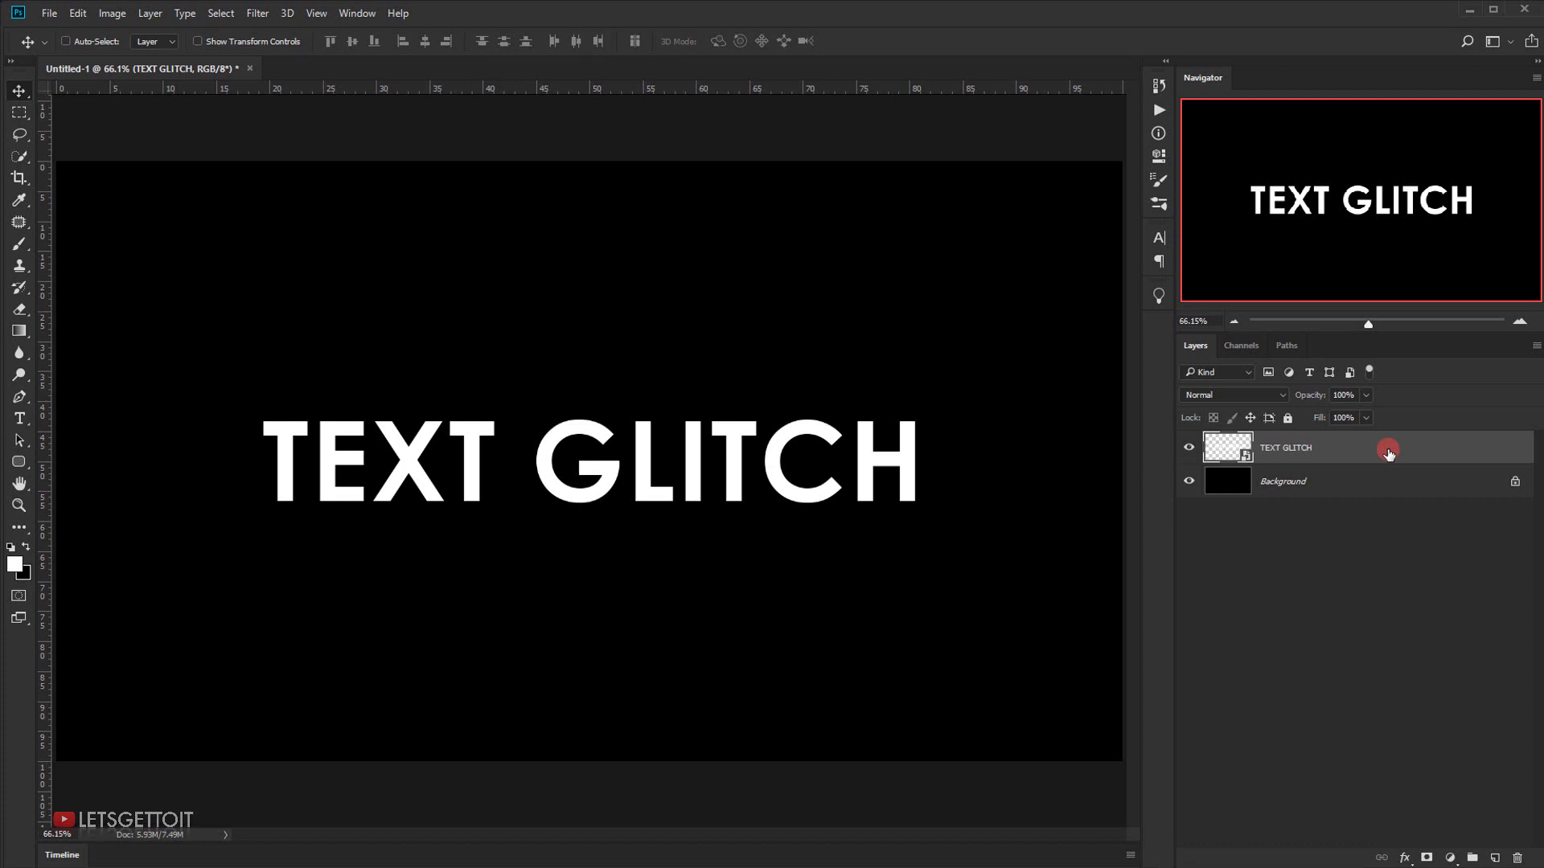
double_click(1296, 449)
double_click(1298, 448)
type("Original")
key("Return")
Duplicate the TEXT Original layer, placing the copy beneath it, and hide the original
key("ctrl+j")
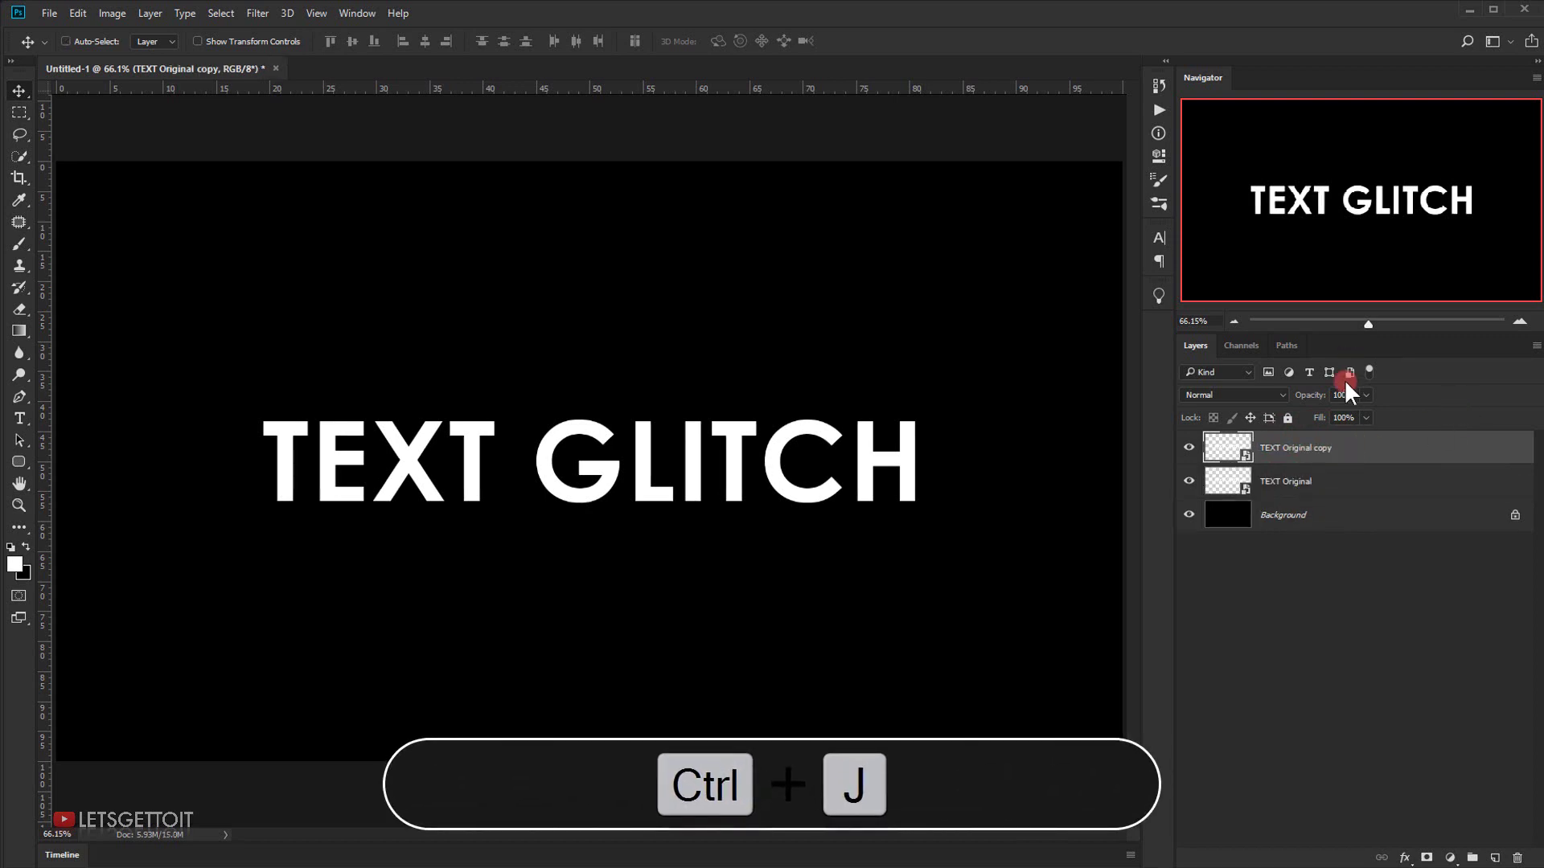
left_click_drag(1311, 447, 1286, 487)
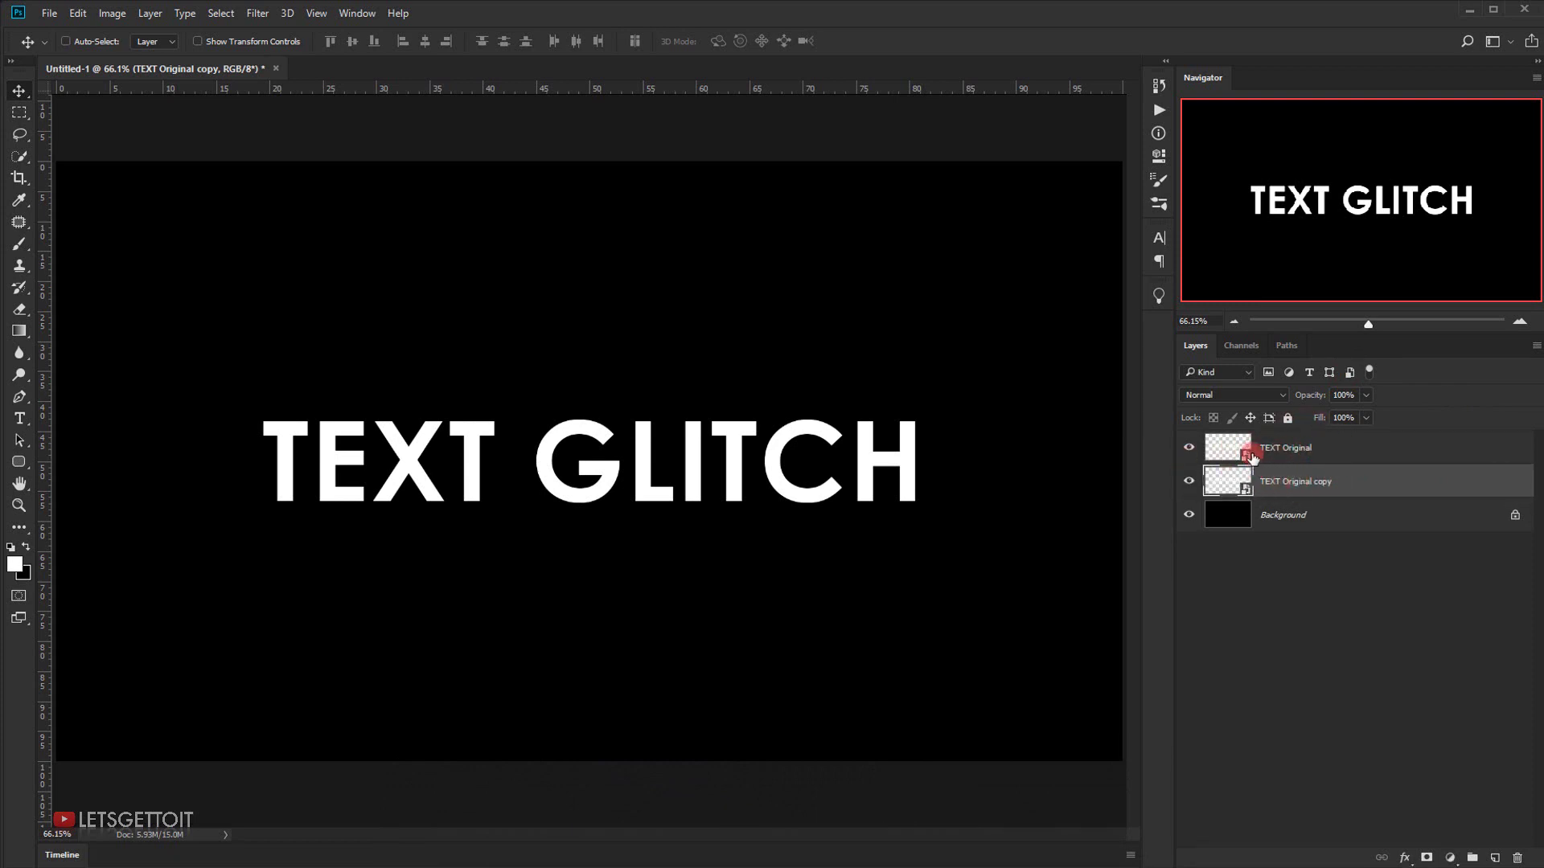
left_click(1189, 449)
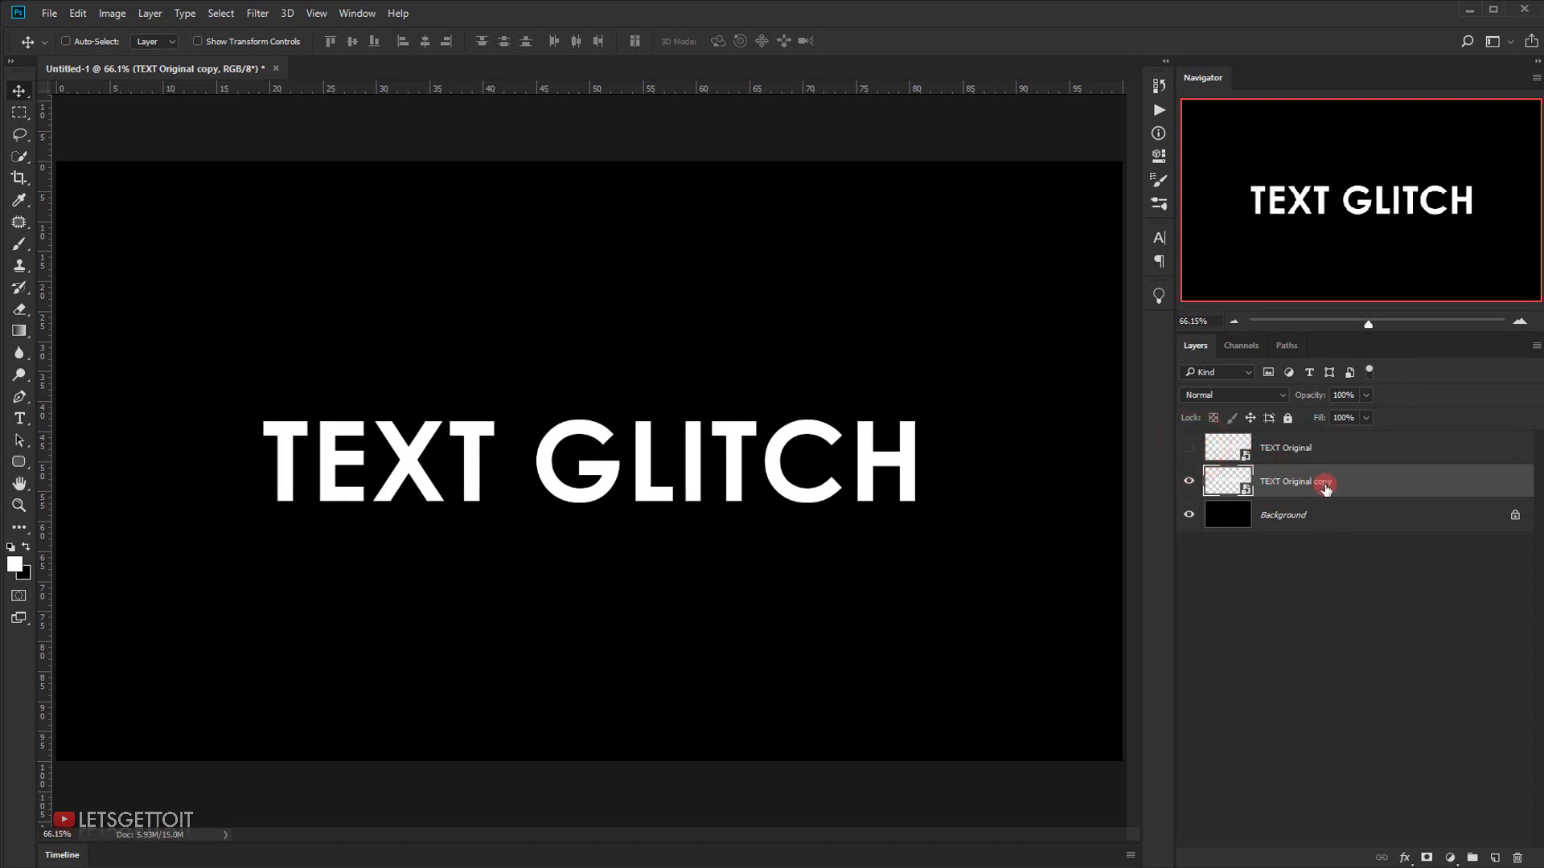
Rename the TEXT Original copy layer as TEXT
double_click(1286, 480)
left_click_drag(1283, 481, 1410, 464)
key("BackSpace")
key("Return")
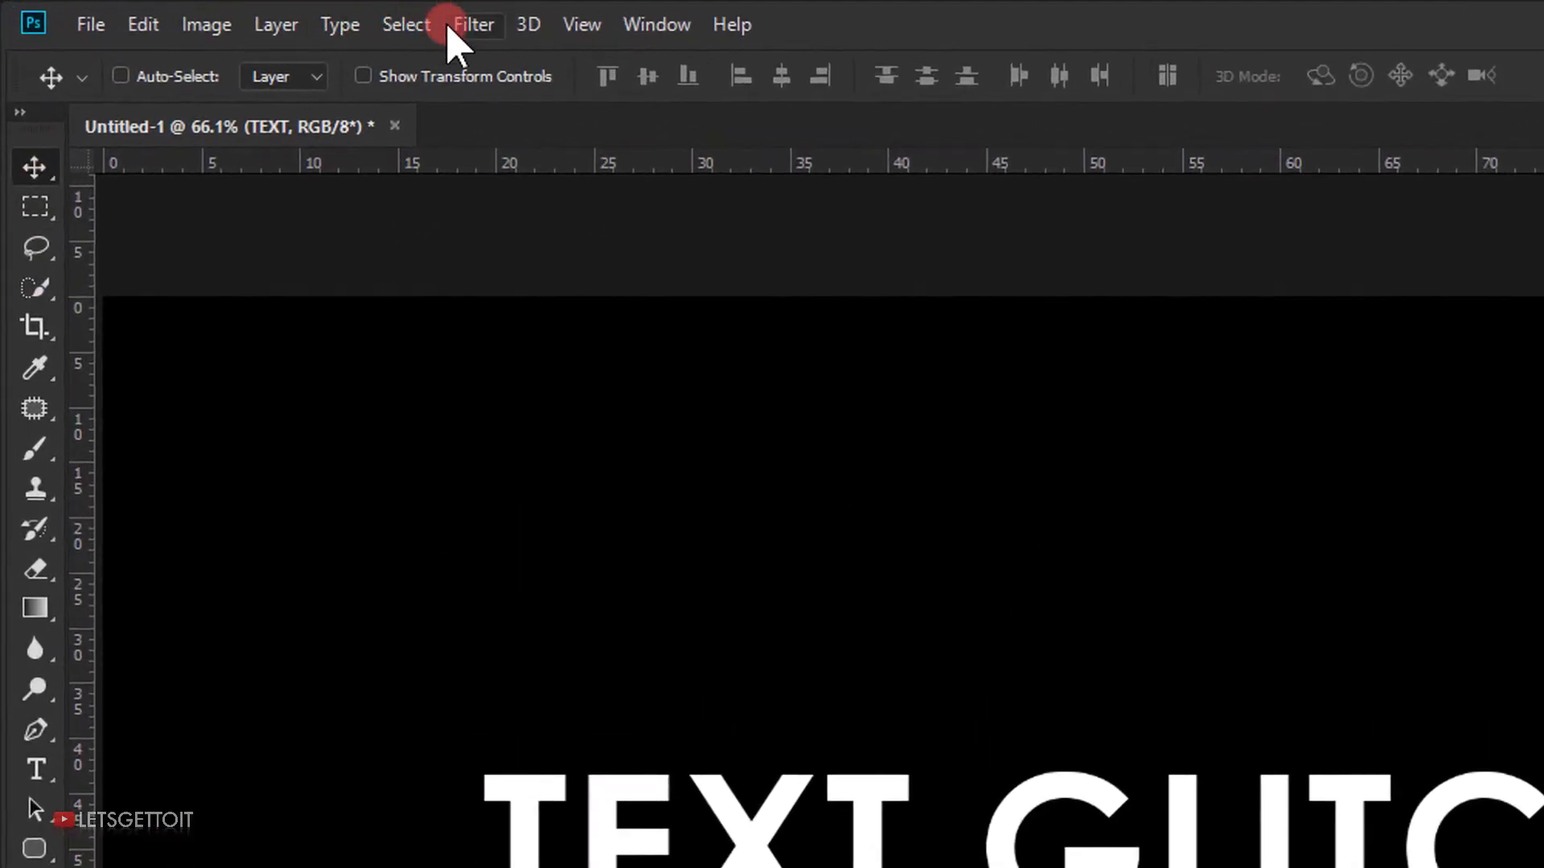
Apply a Square Wave filter to the TEXT layer: 3 generators, wavelength 1–999, amplitude 1–100, scale 25% horizontal and 1% vertical, repeating edge pixels
left_click(249, 14)
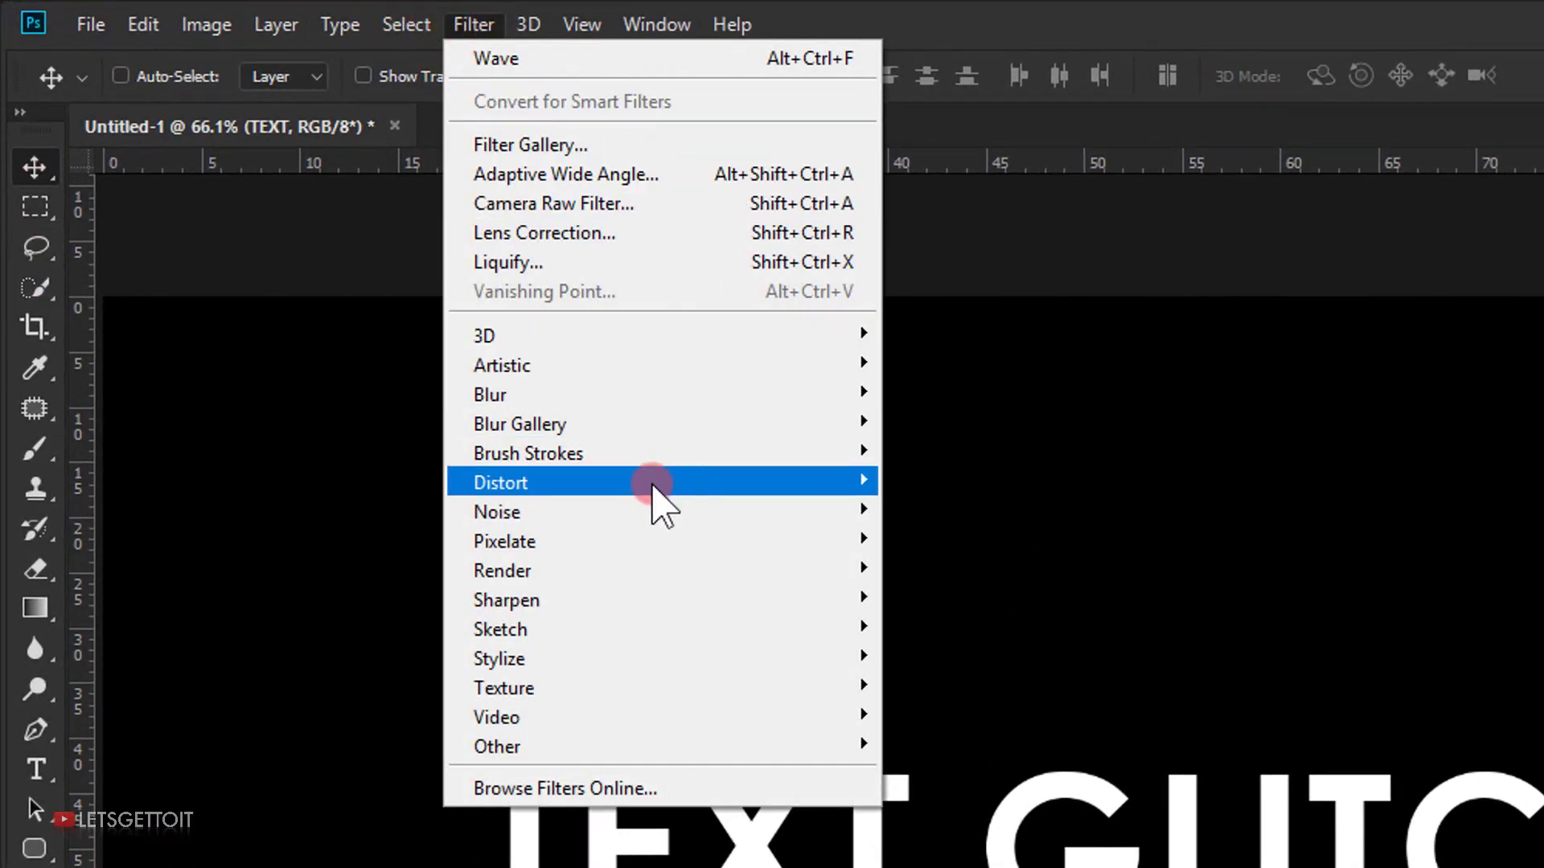
mouse_move(649, 486)
left_click(366, 775)
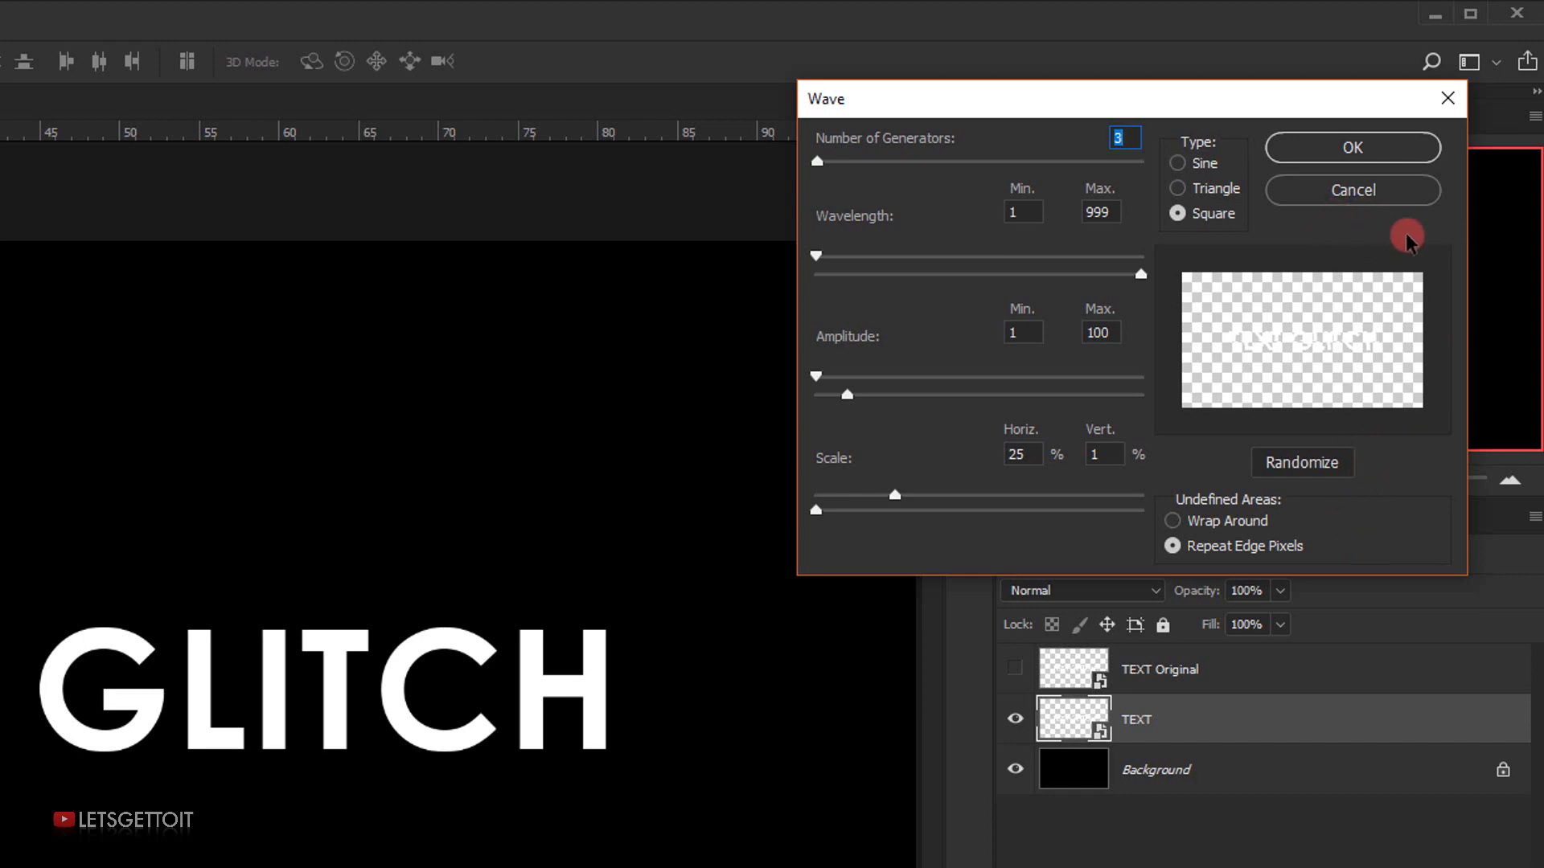
left_click(1352, 147)
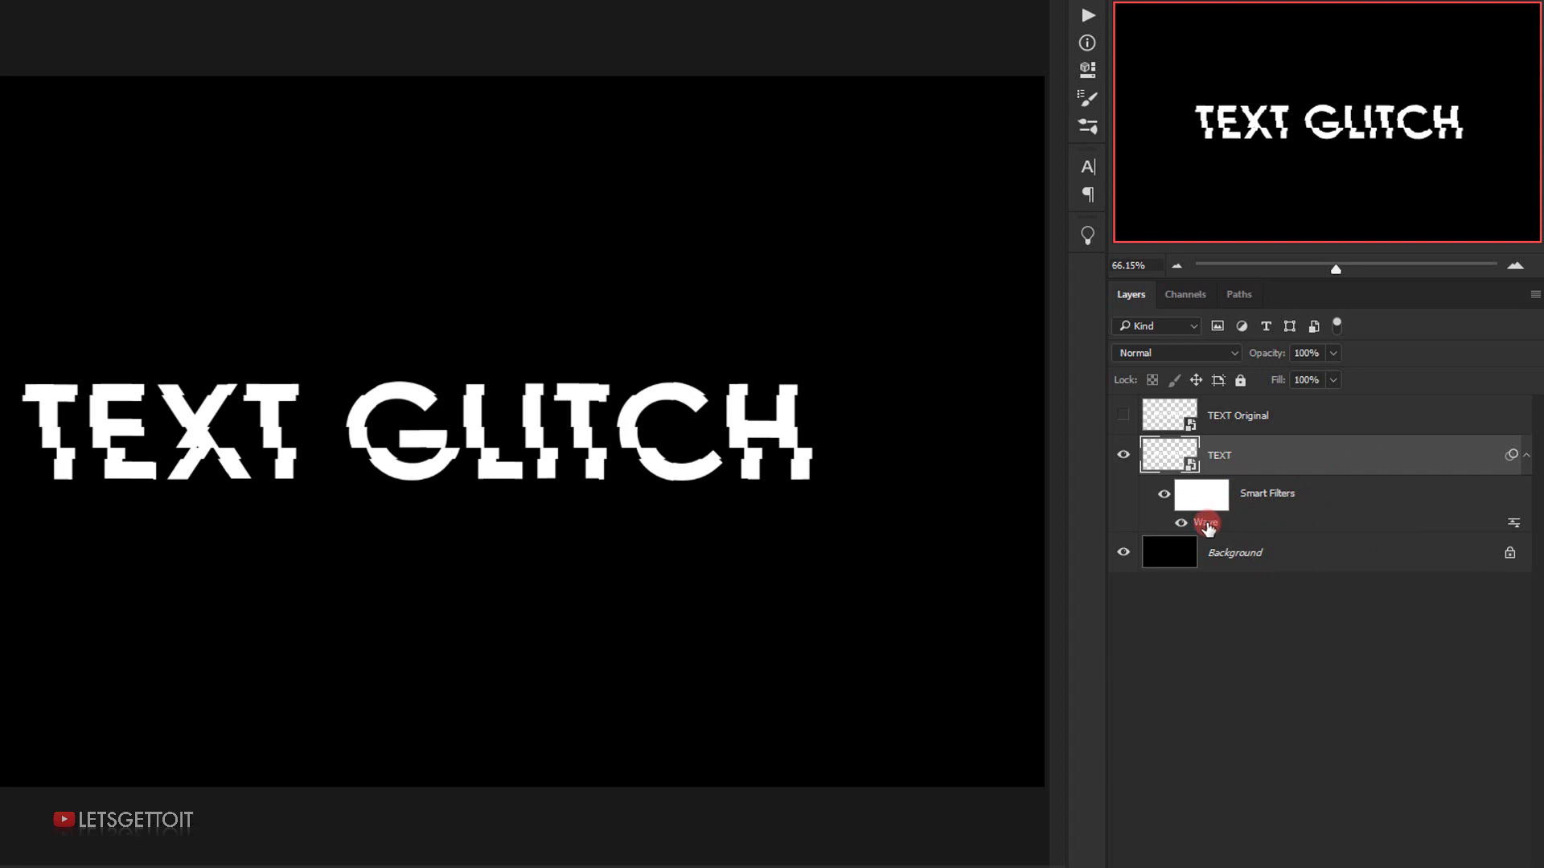
double_click(1206, 525)
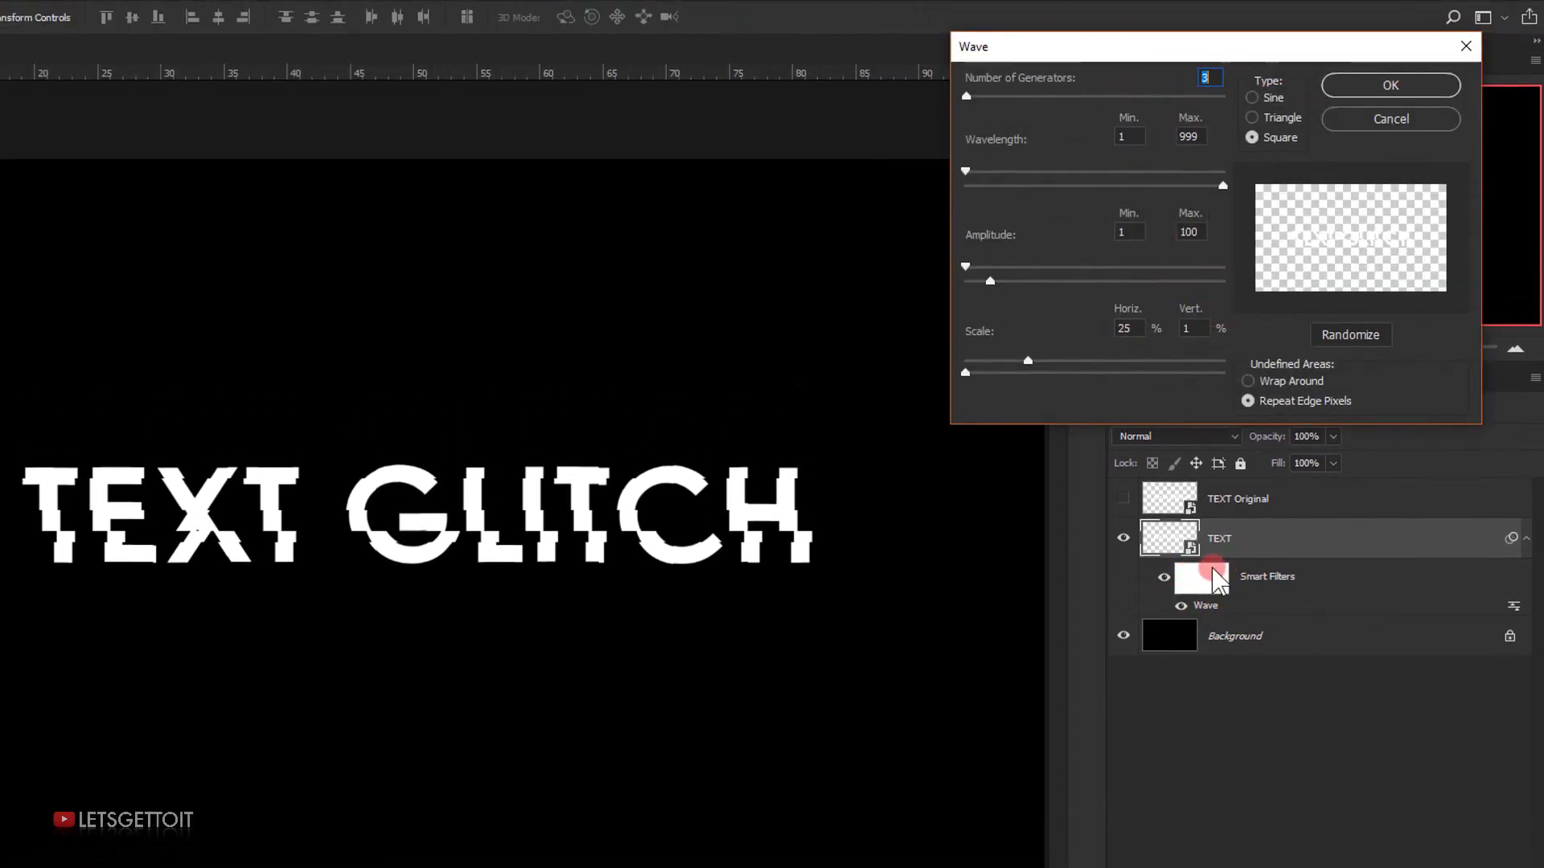
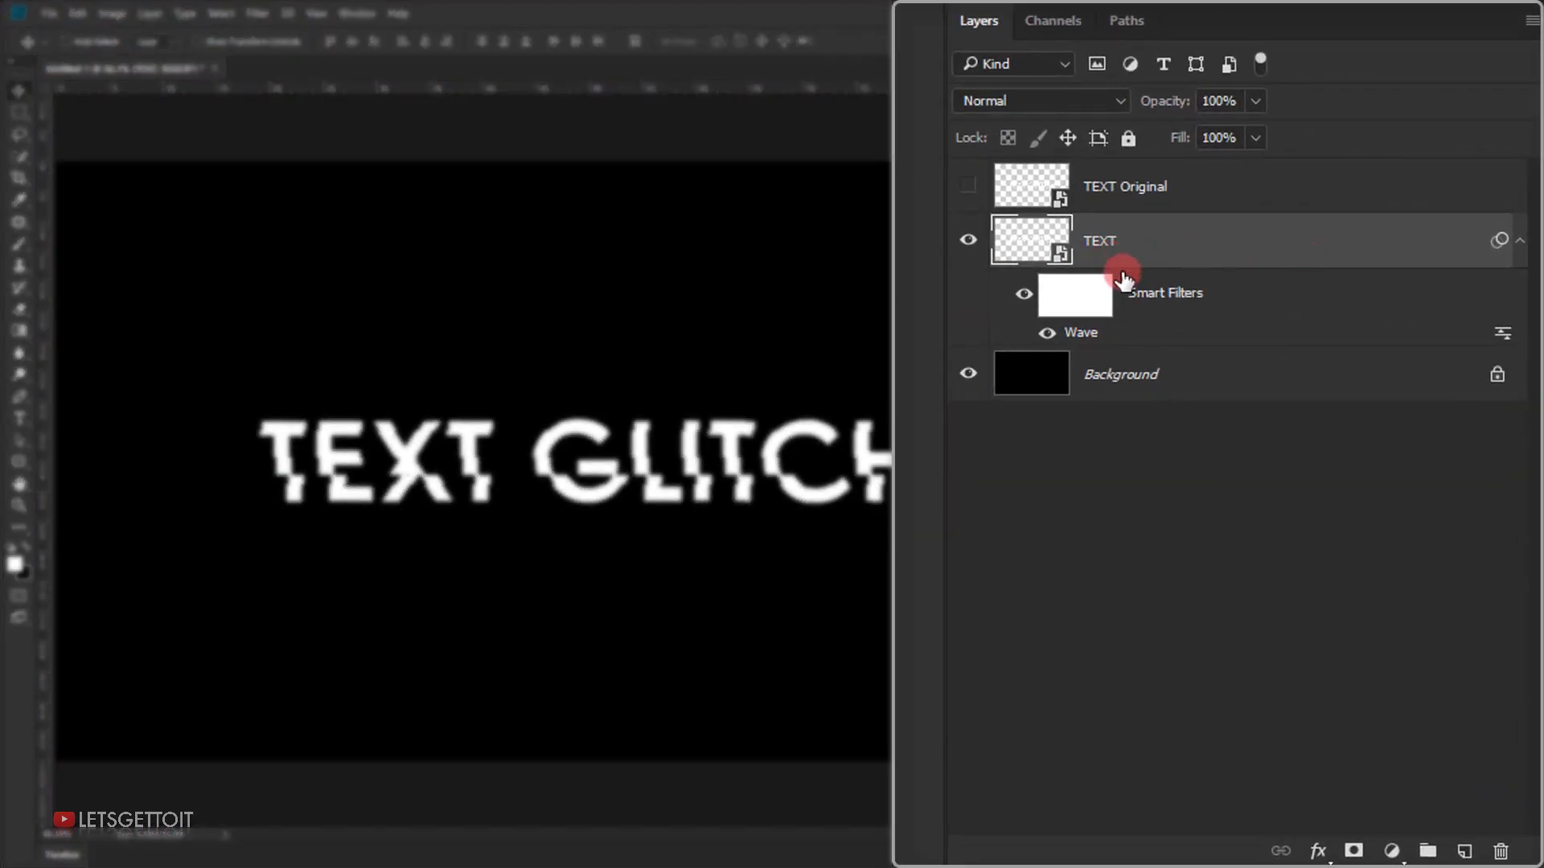
Collapse the TEXT layer's smart filter list and make three duplicates of the layer
left_click(1520, 241)
left_click(1367, 238)
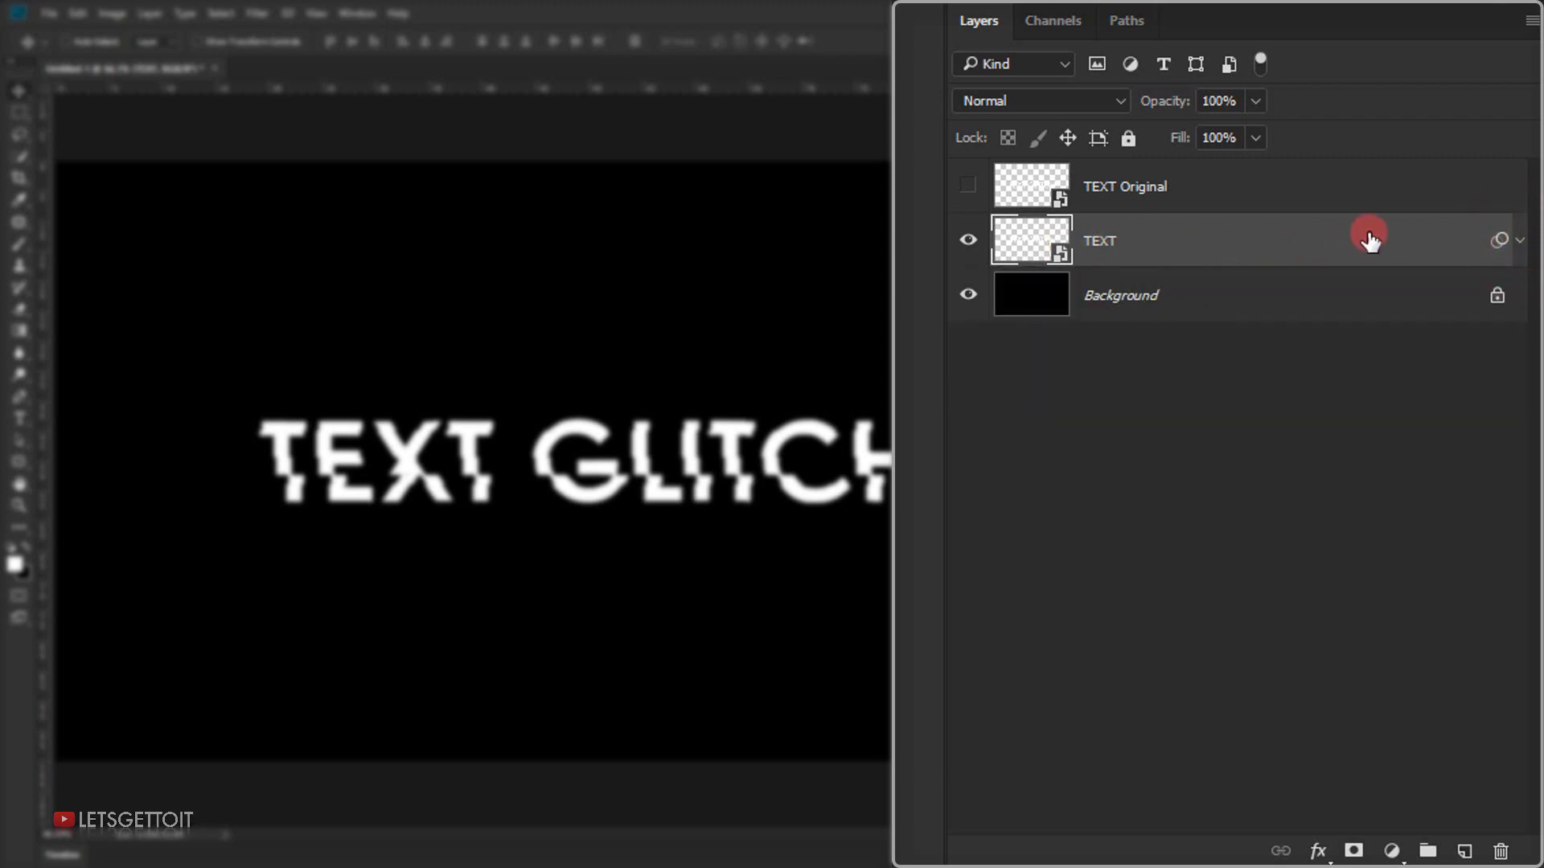
key("ctrl+j")
key("ctrl+j")
key("ctrl+j")
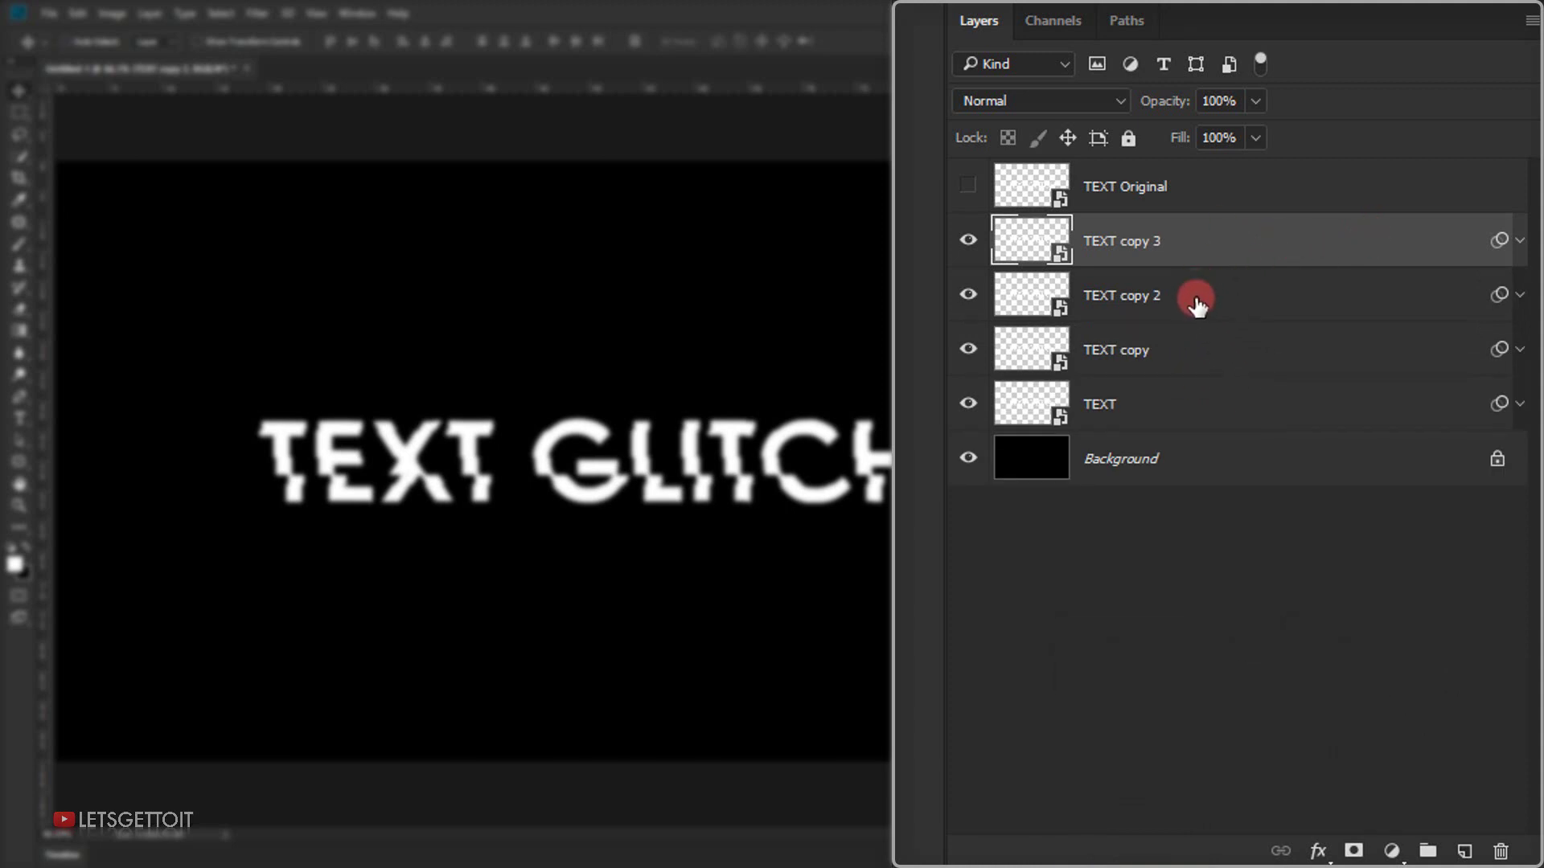
Move the three TEXT copies together beneath the TEXT layer and hide the TEXT layer
key("ctrl")
left_click(1230, 300, "ctrl")
left_click(1231, 348, "ctrl")
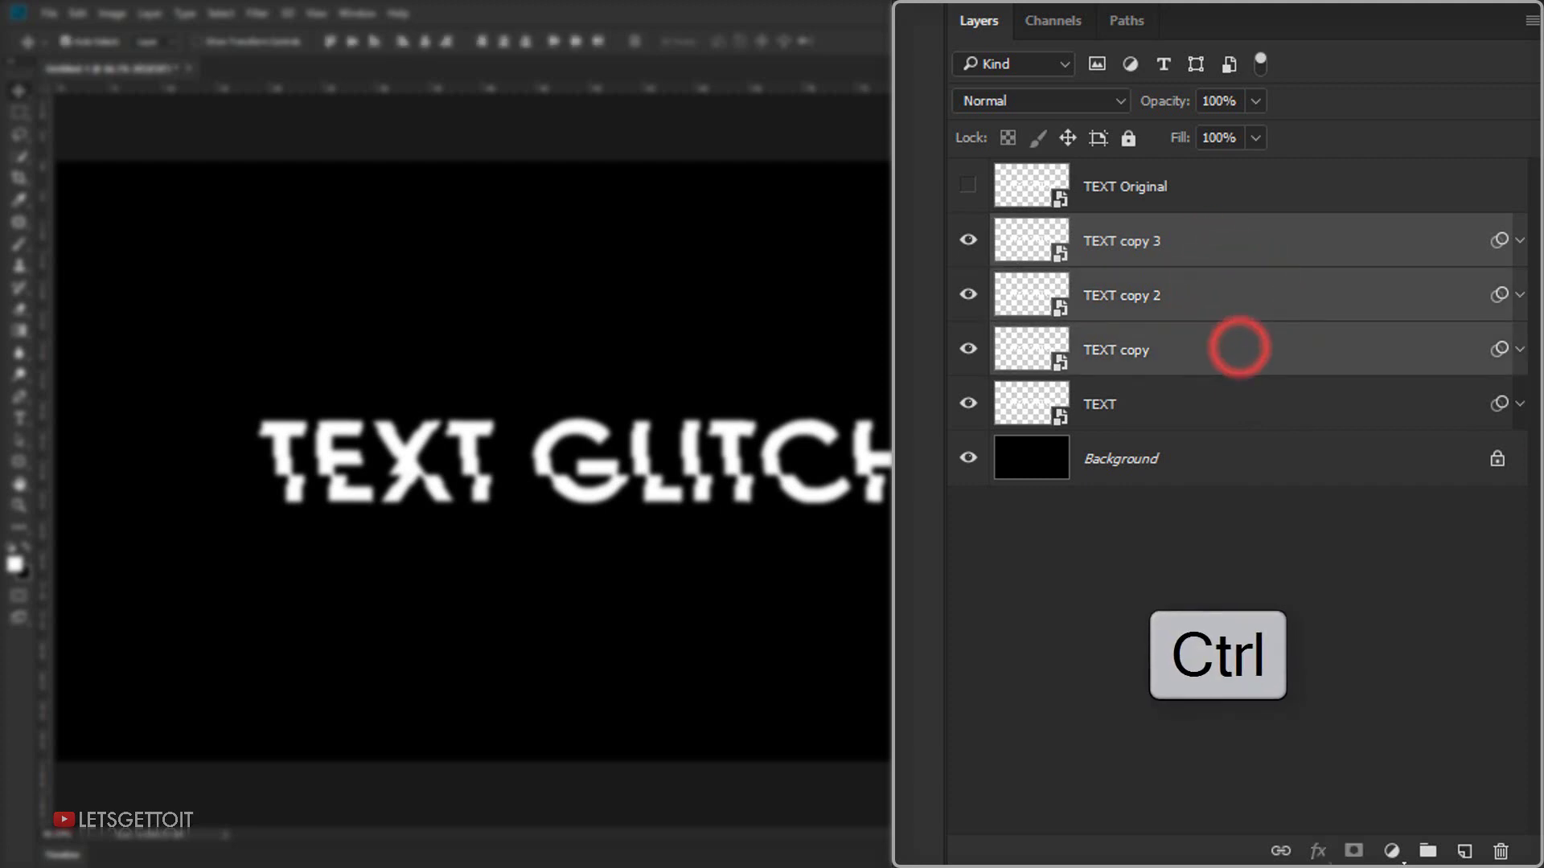
left_click_drag(1210, 313, 1158, 412)
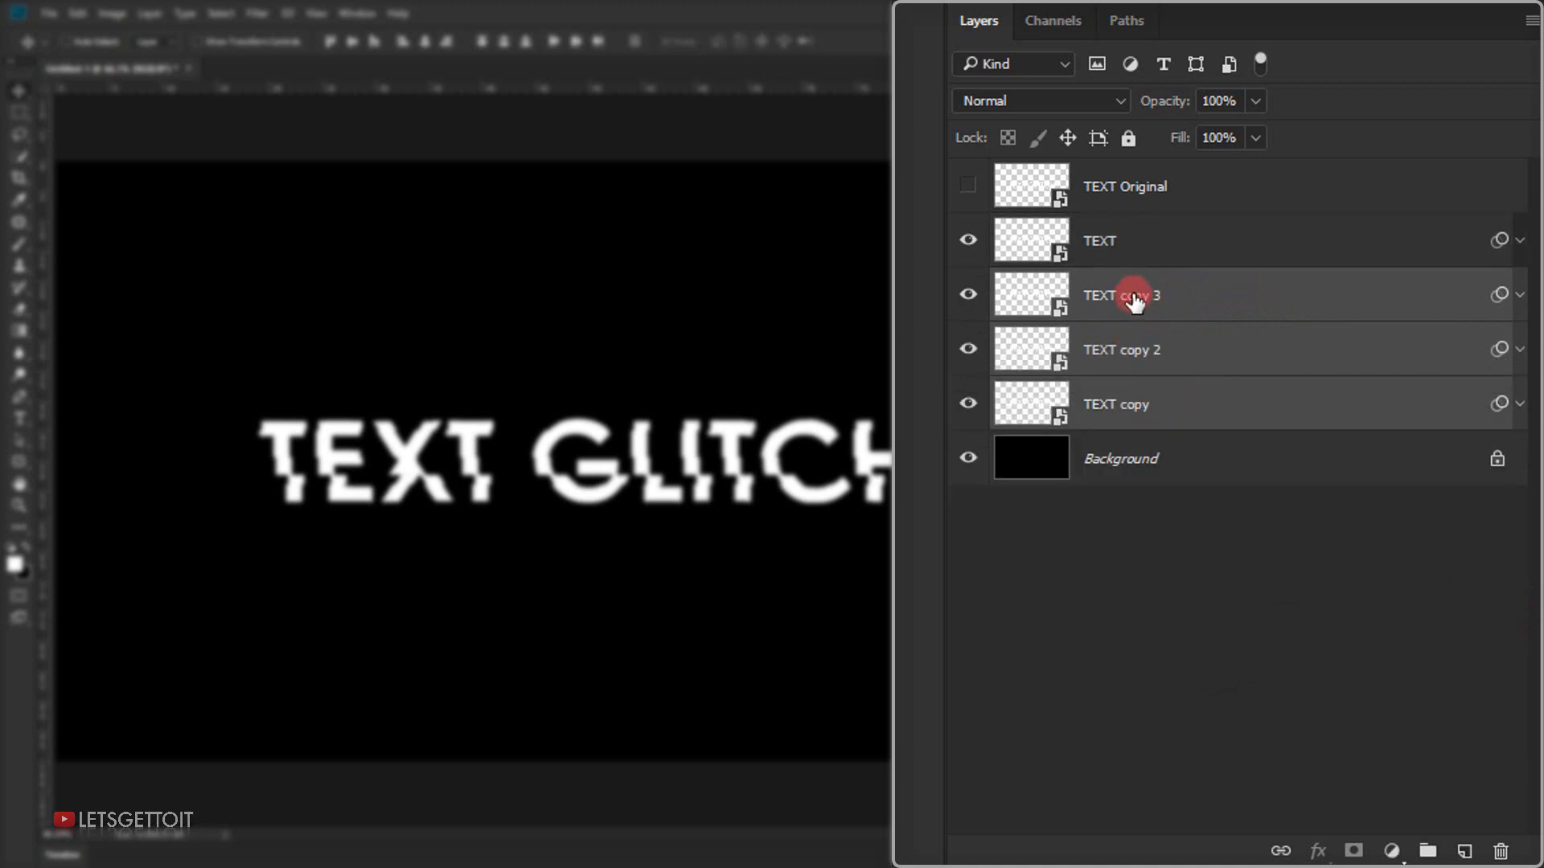
left_click(1125, 241)
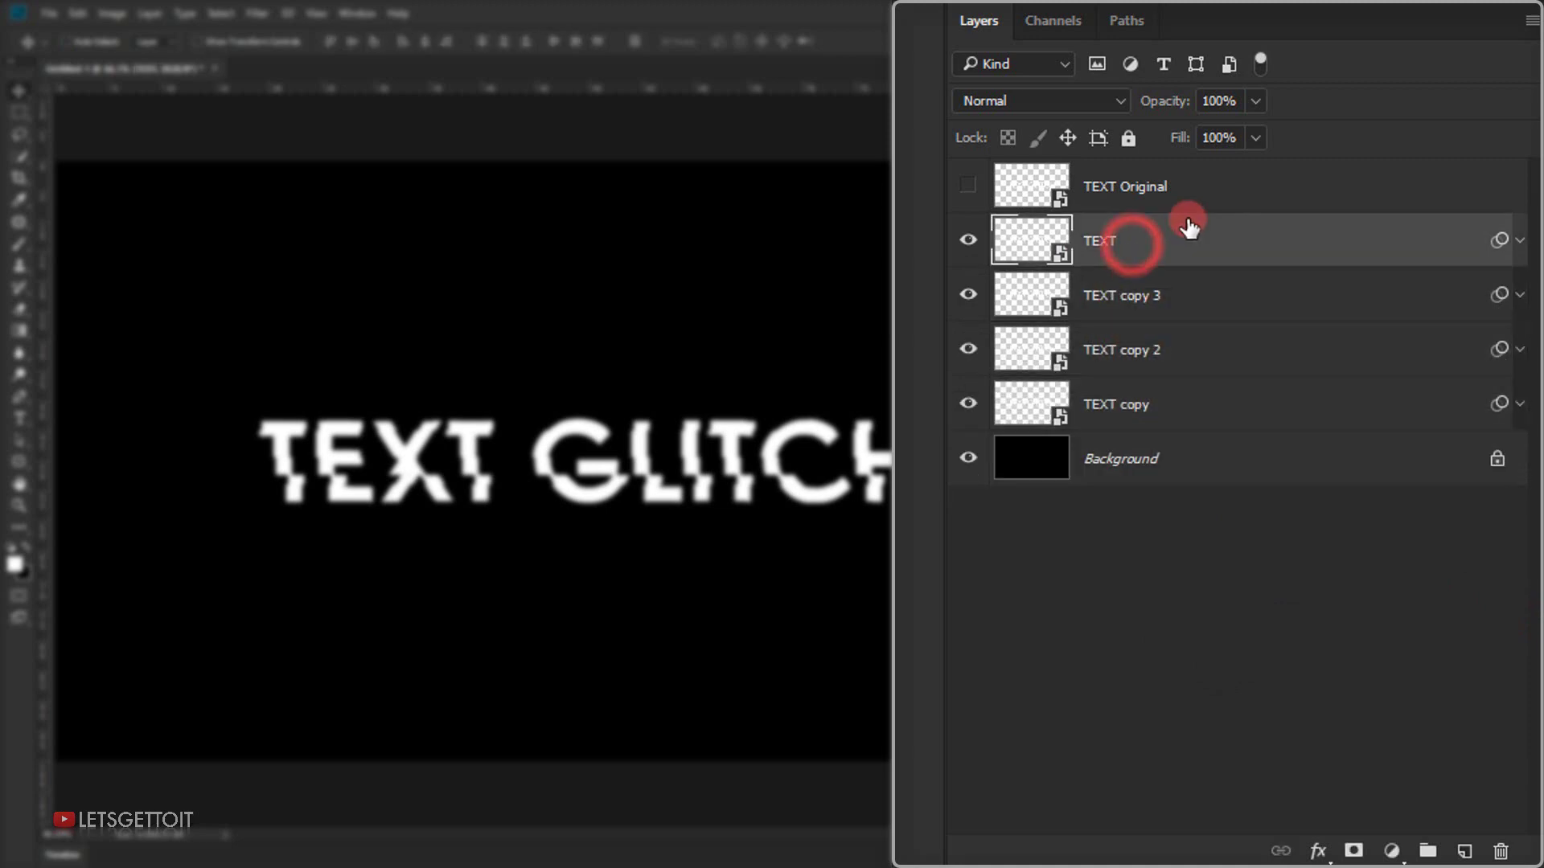
left_click(968, 242)
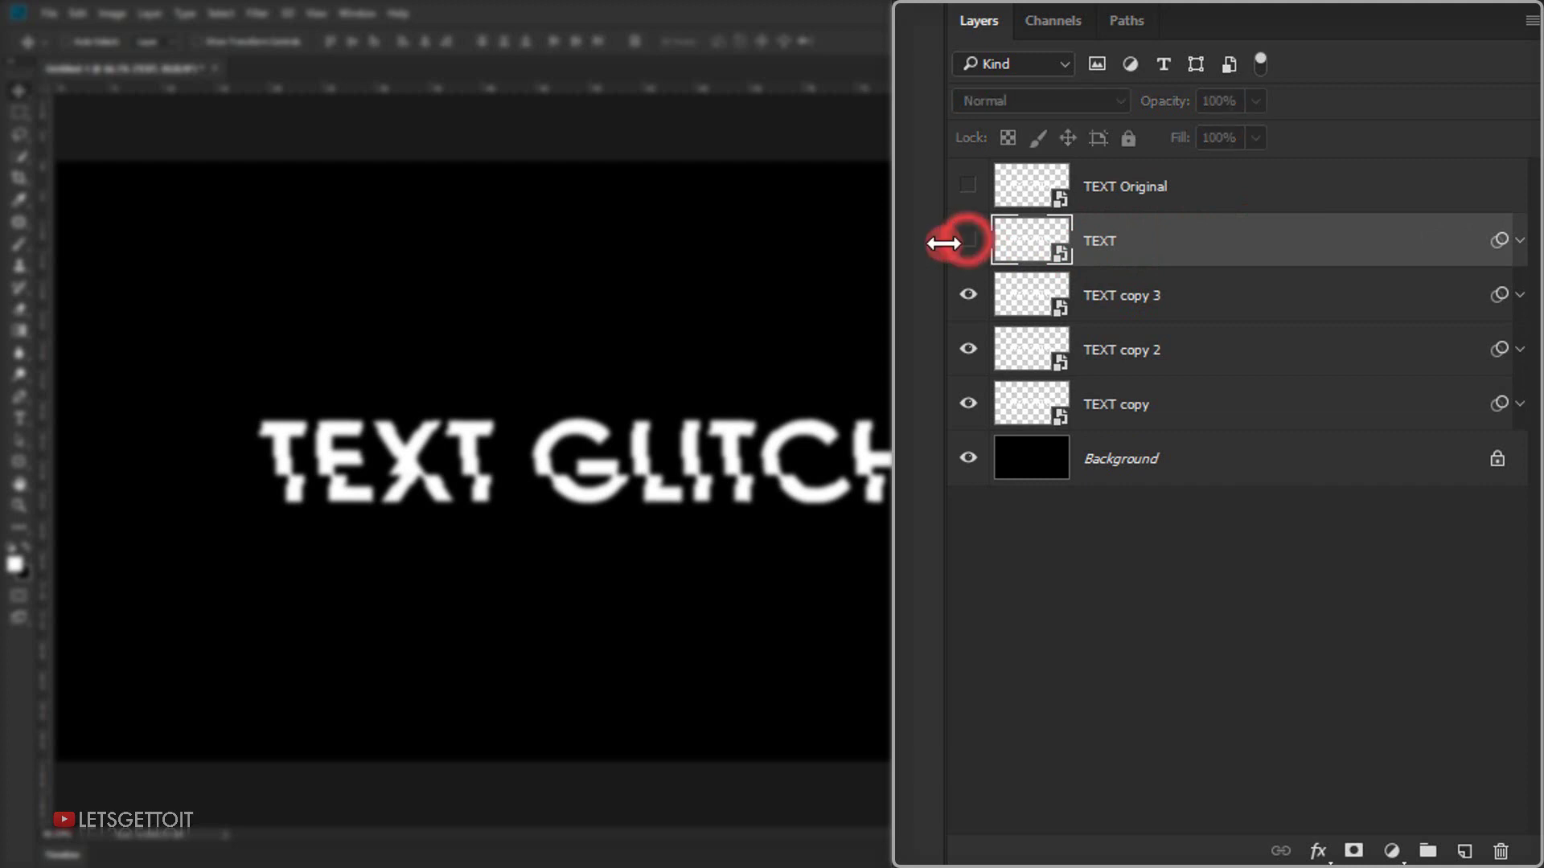
Rename the layers TEXT copy 3, TEXT copy 2 and TEXT copy as RED, GREEn and BLUE
double_click(1118, 296)
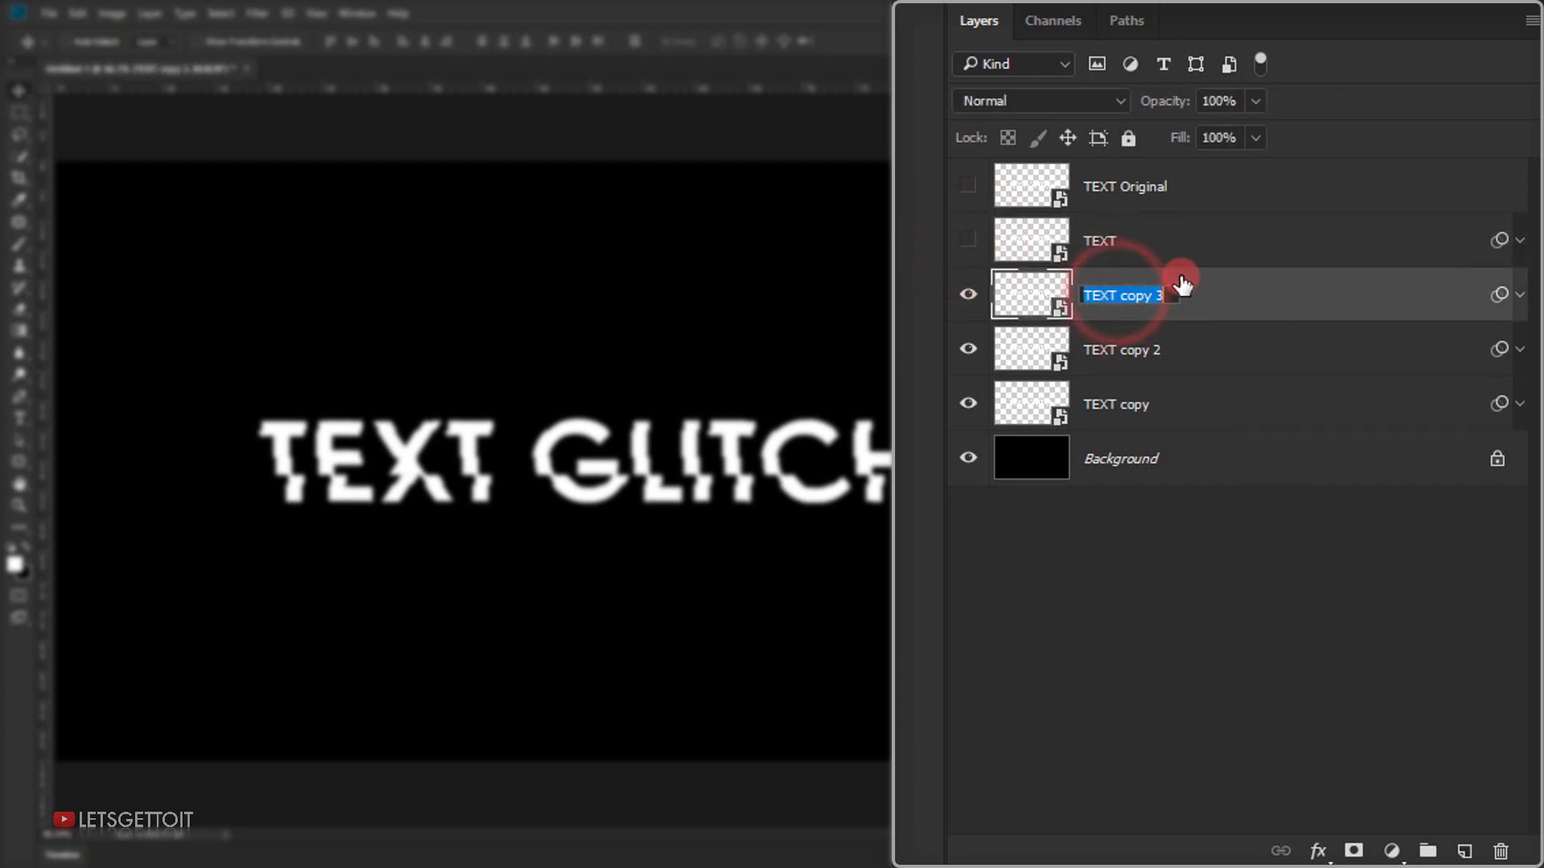
type("RED")
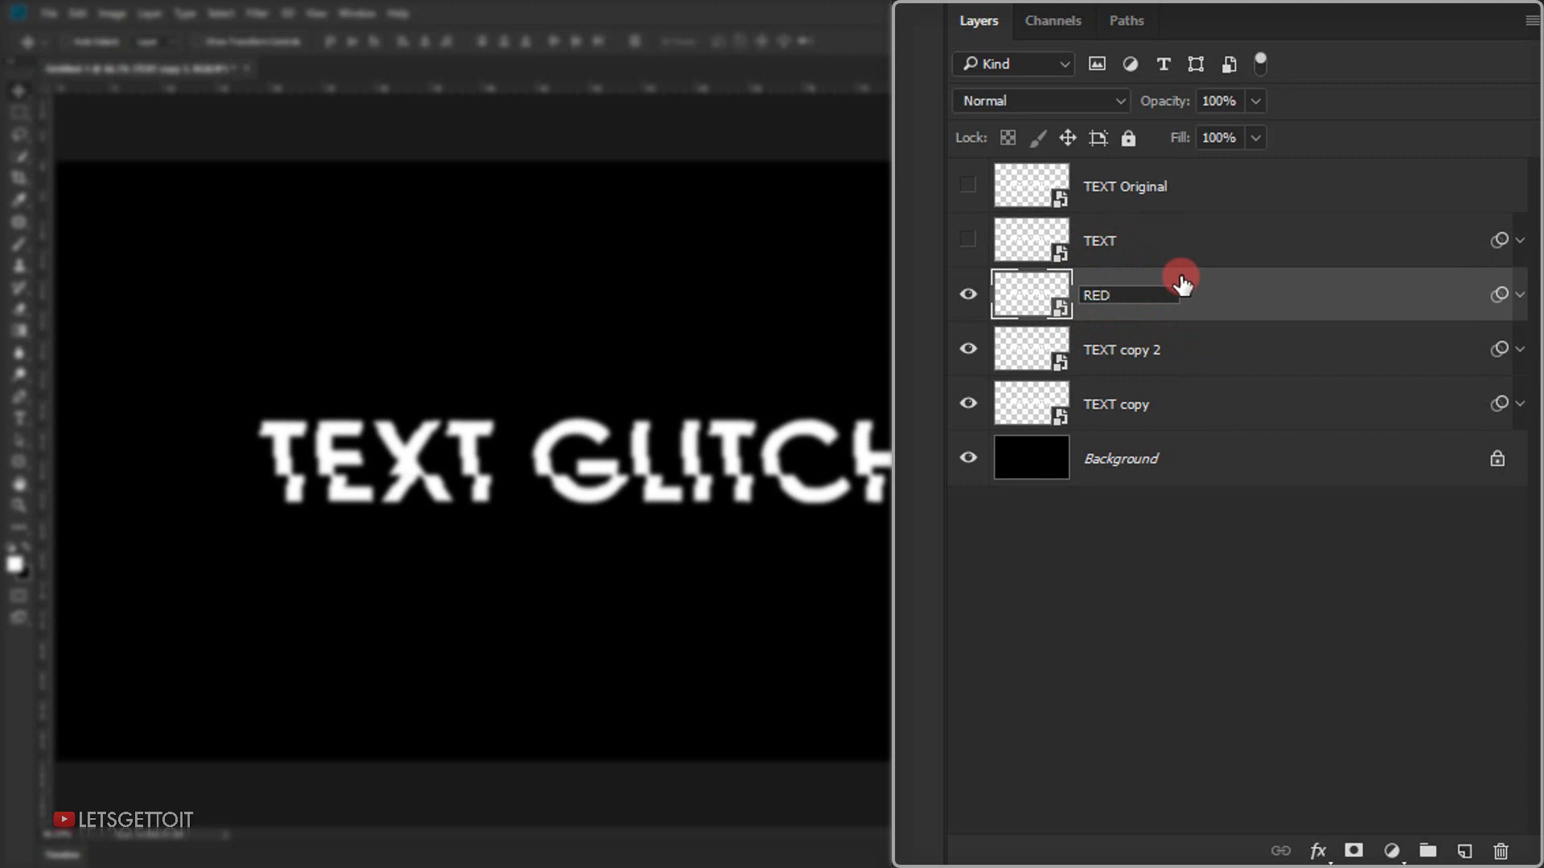
key("Tab")
type("G")
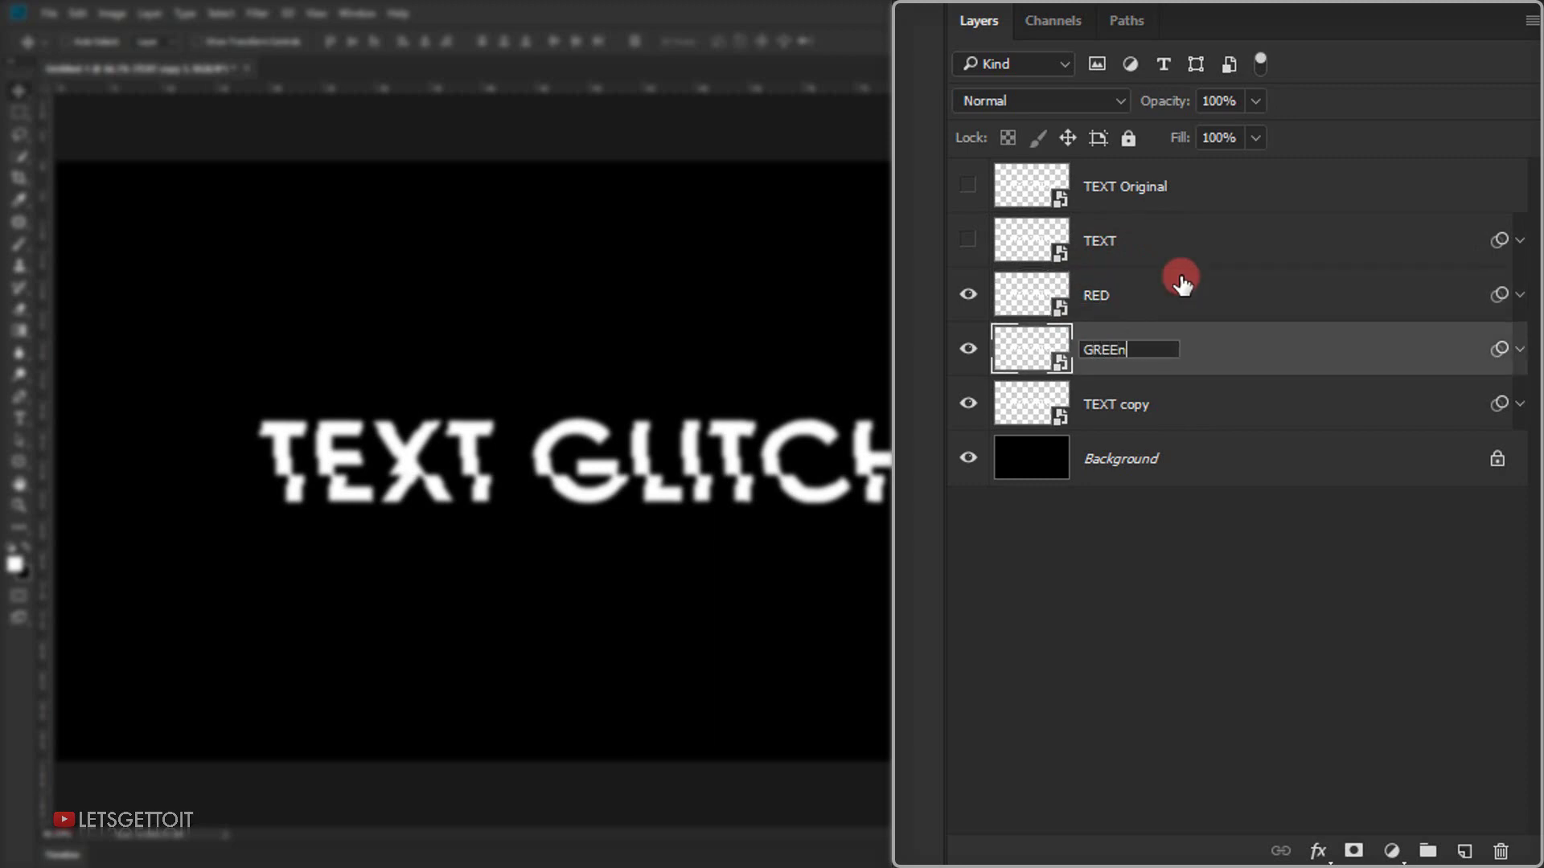
key("Tab")
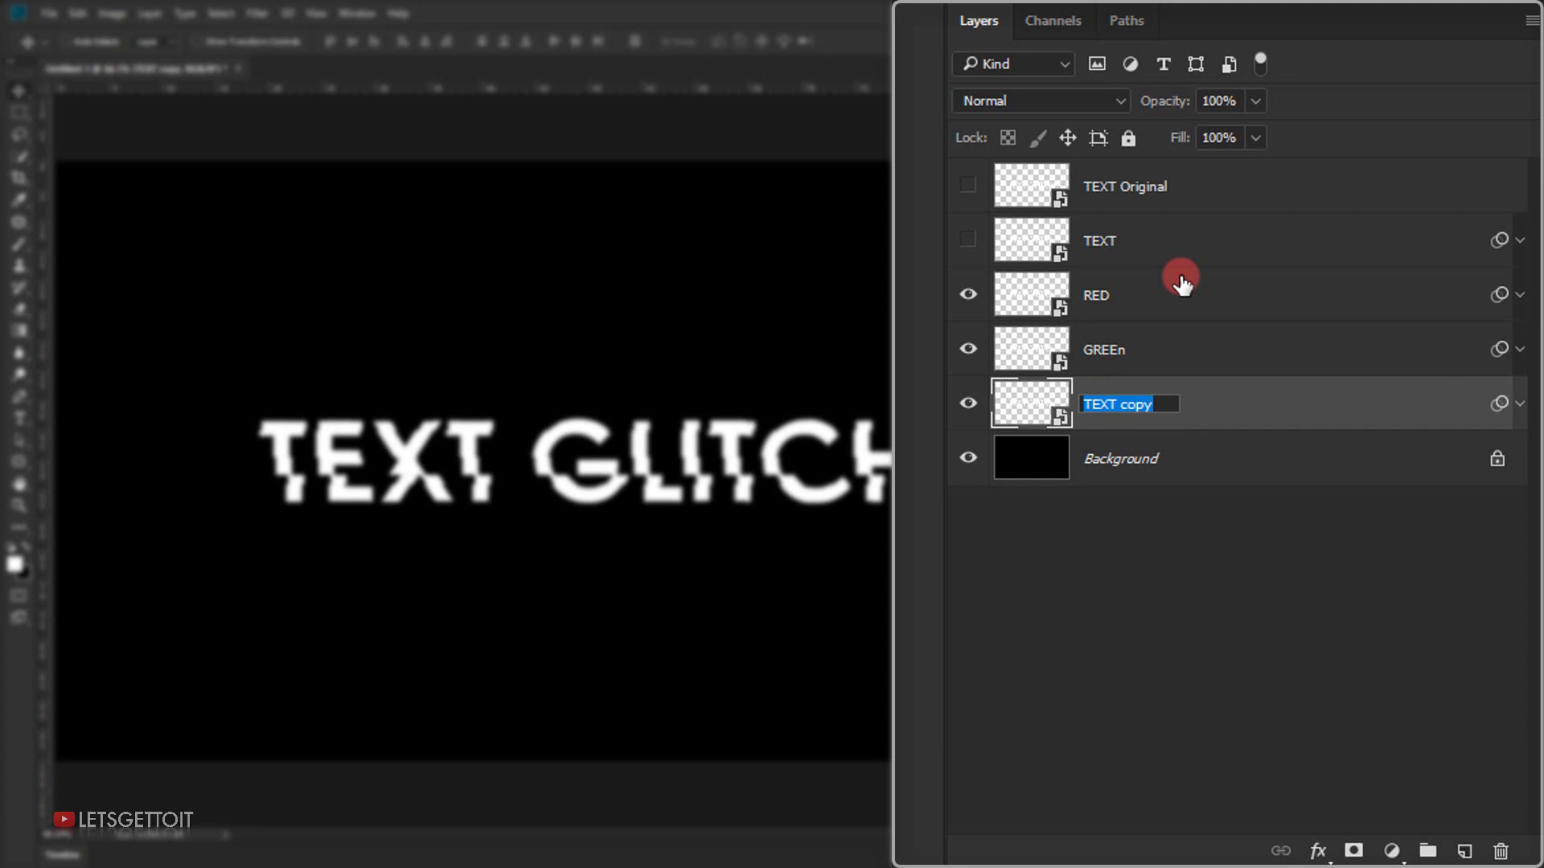
type("BL")
key("Return")
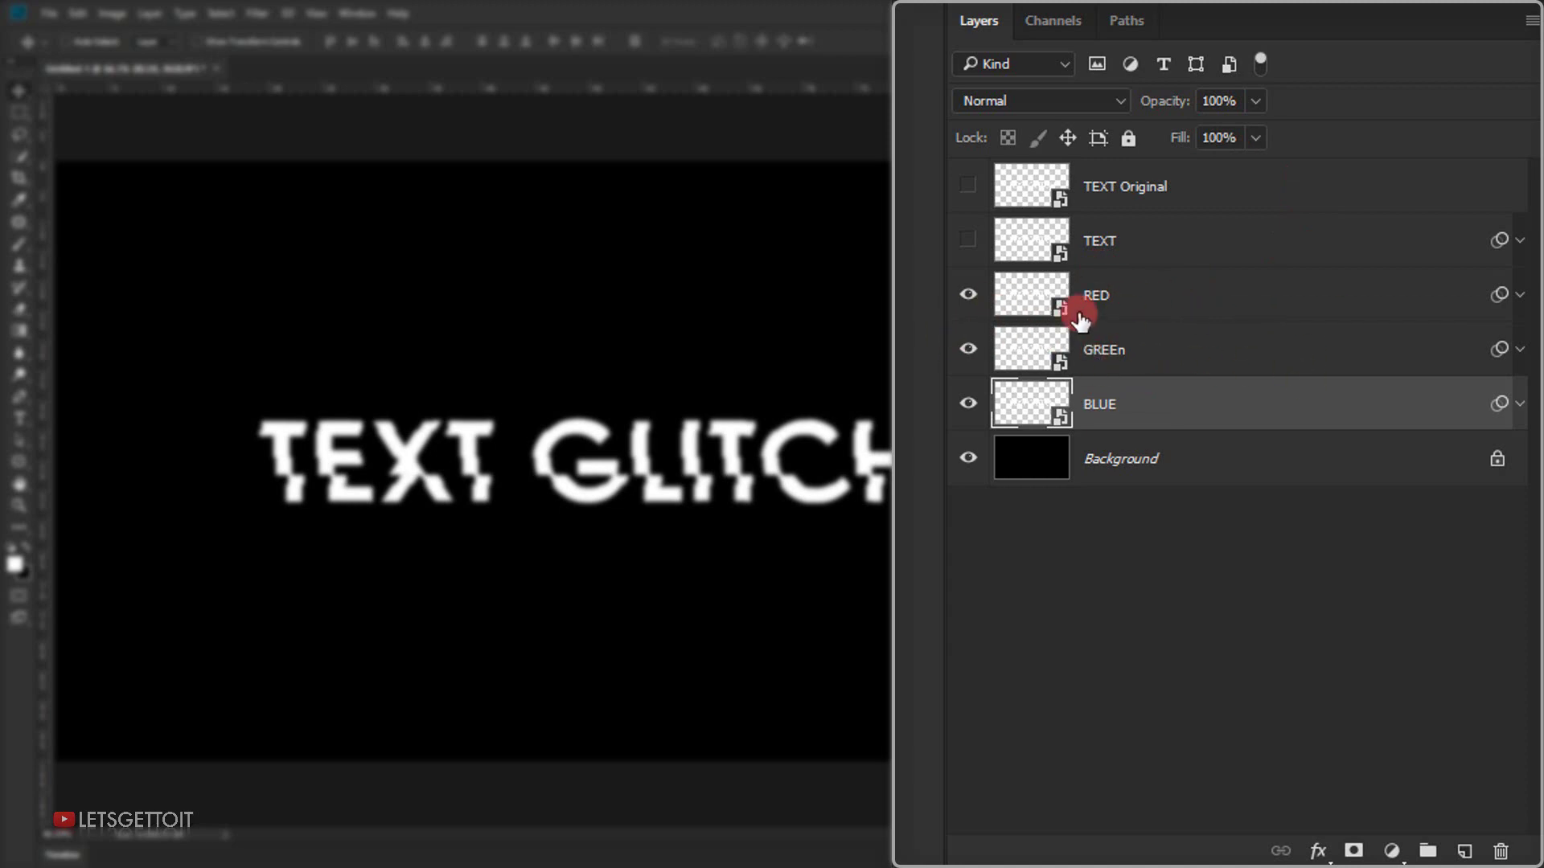
Hide the BLUE and GREEn layers and make RED the active layer
left_click(967, 403)
left_click(968, 349)
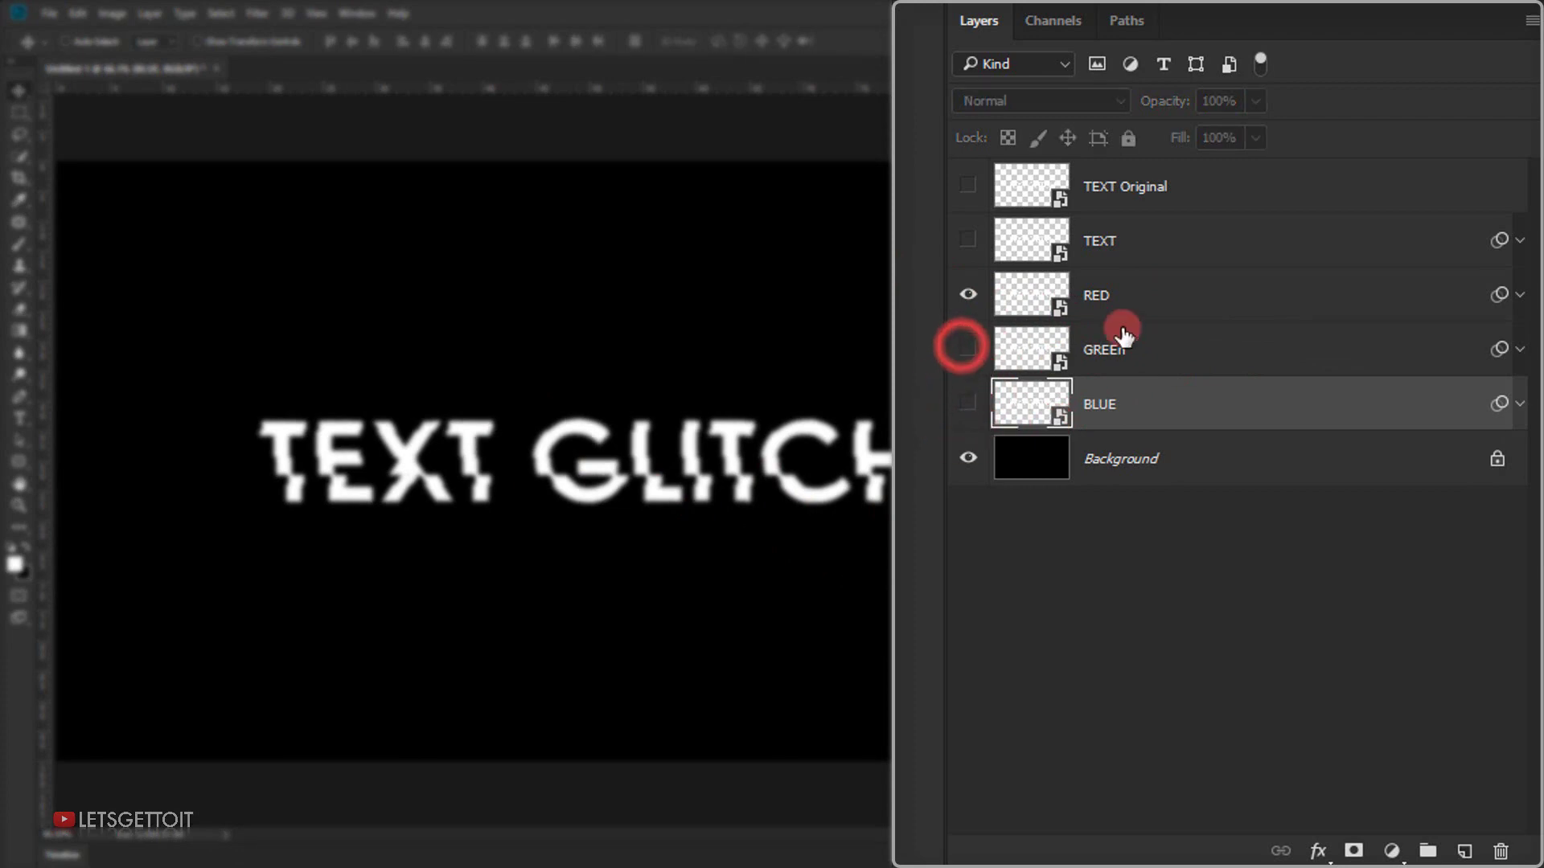
left_click(1158, 298)
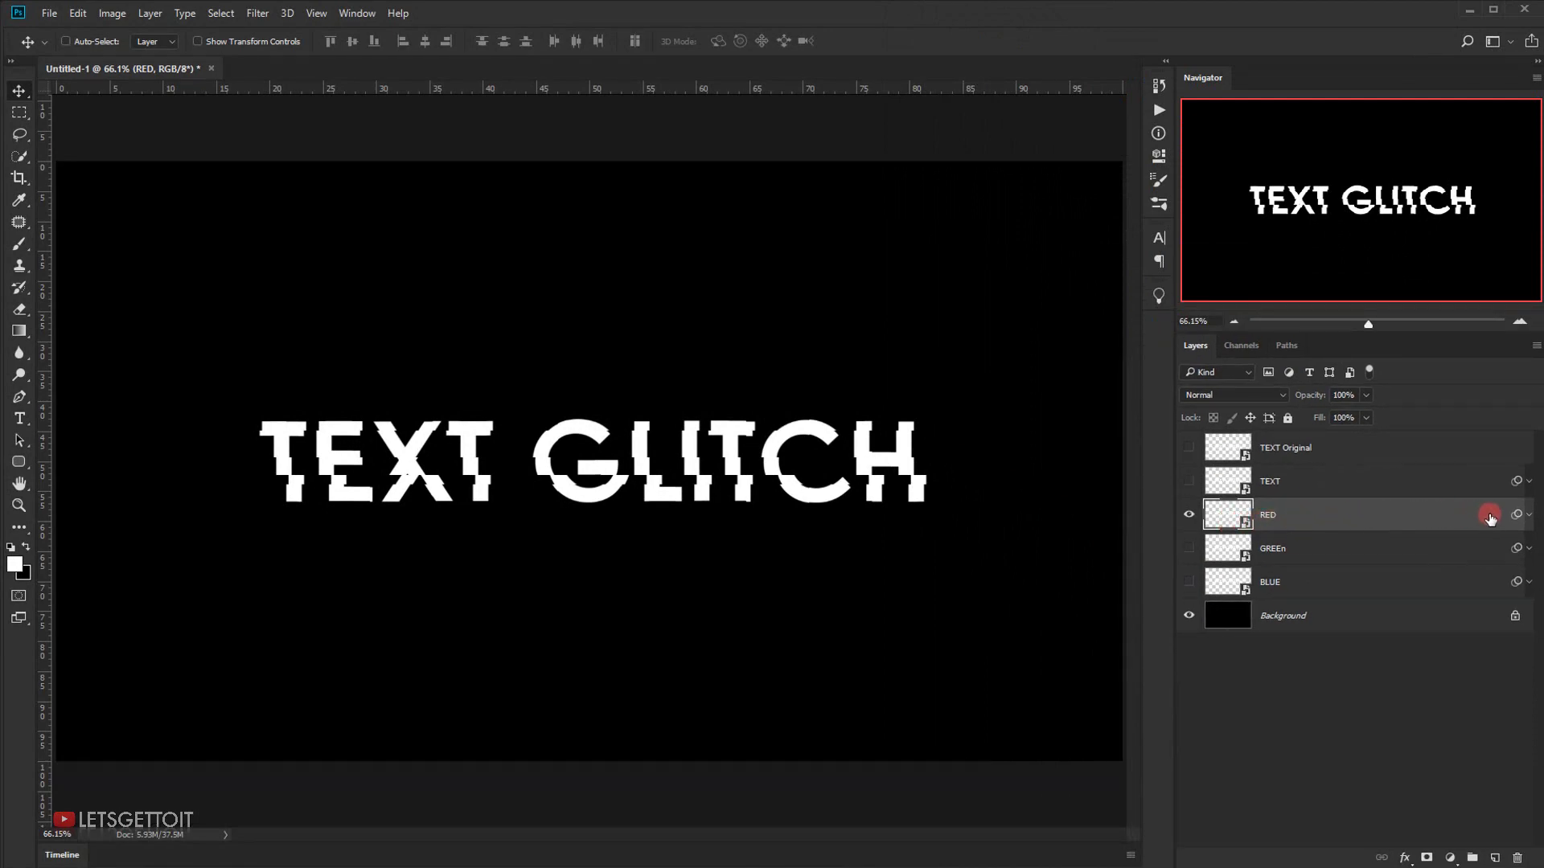
Restrict the RED layer's blending to the R channel by turning off its G and B channels
double_click(1498, 517)
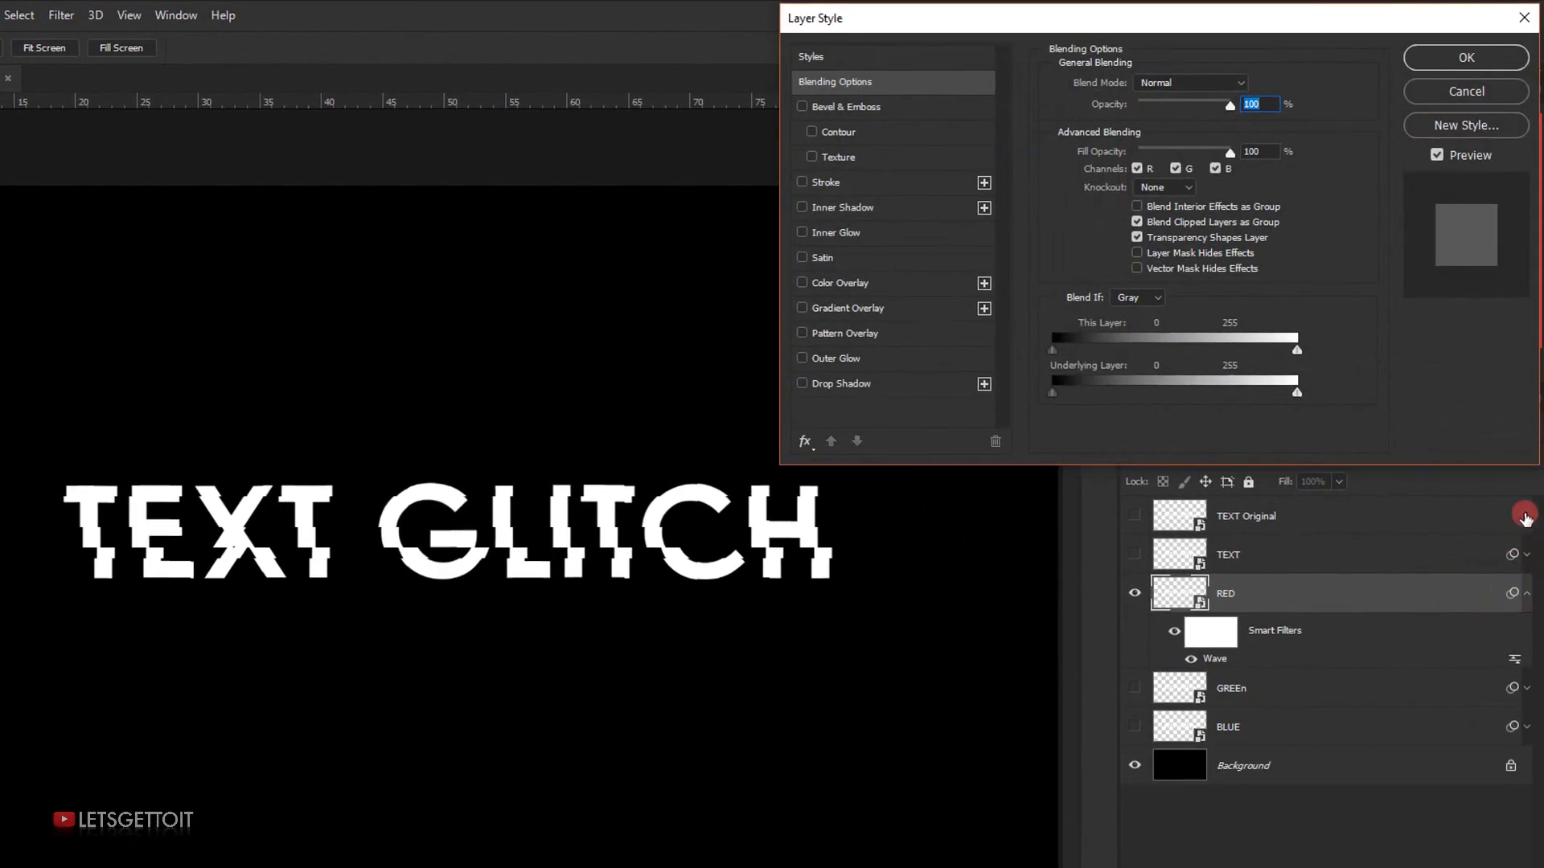
left_click(1174, 168)
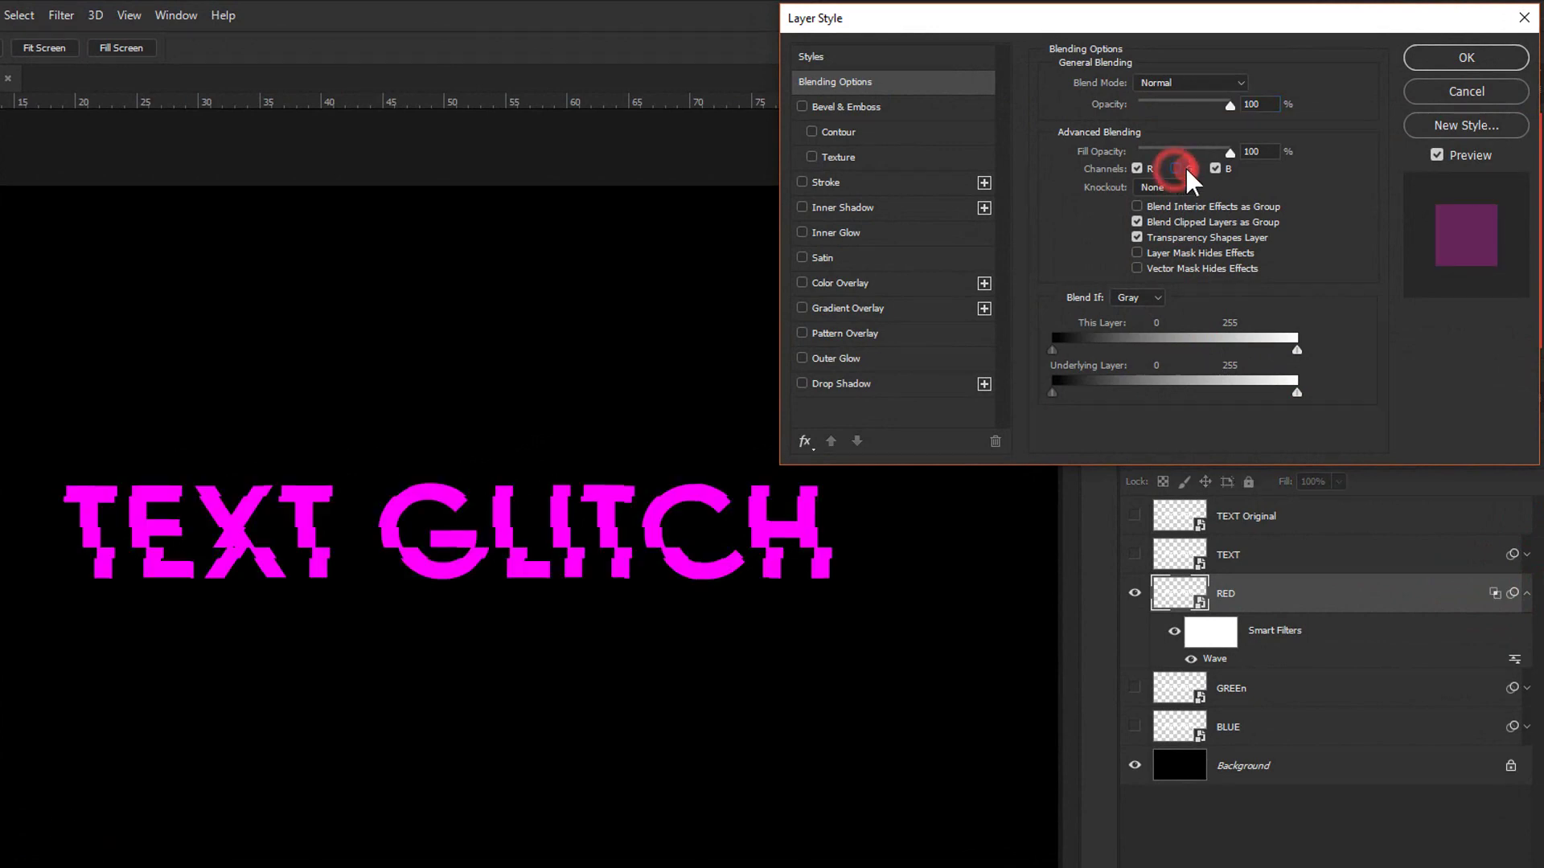
left_click(1215, 168)
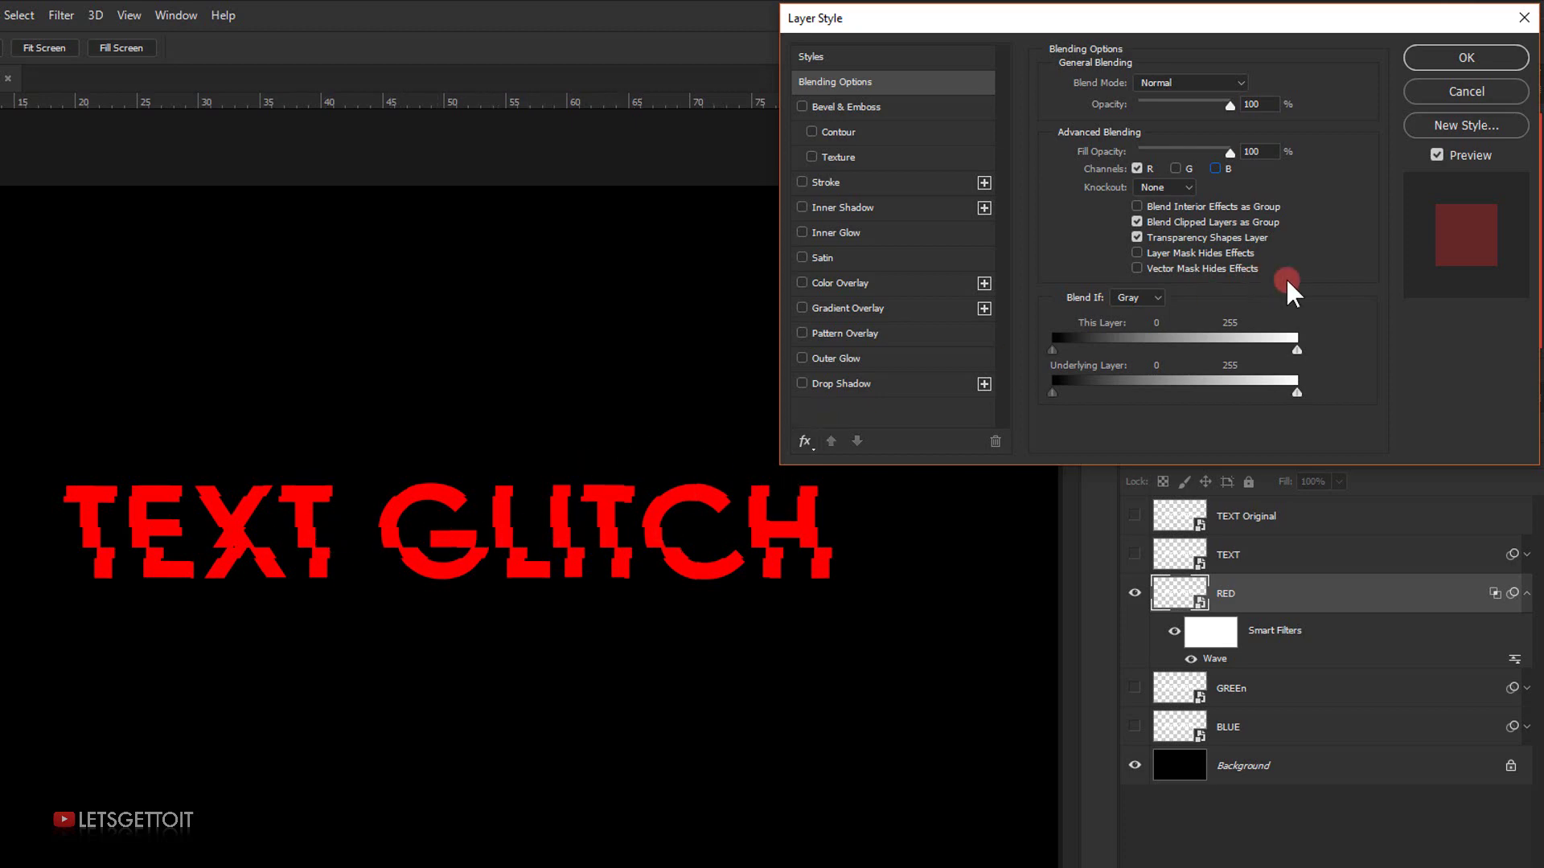
left_click(1466, 57)
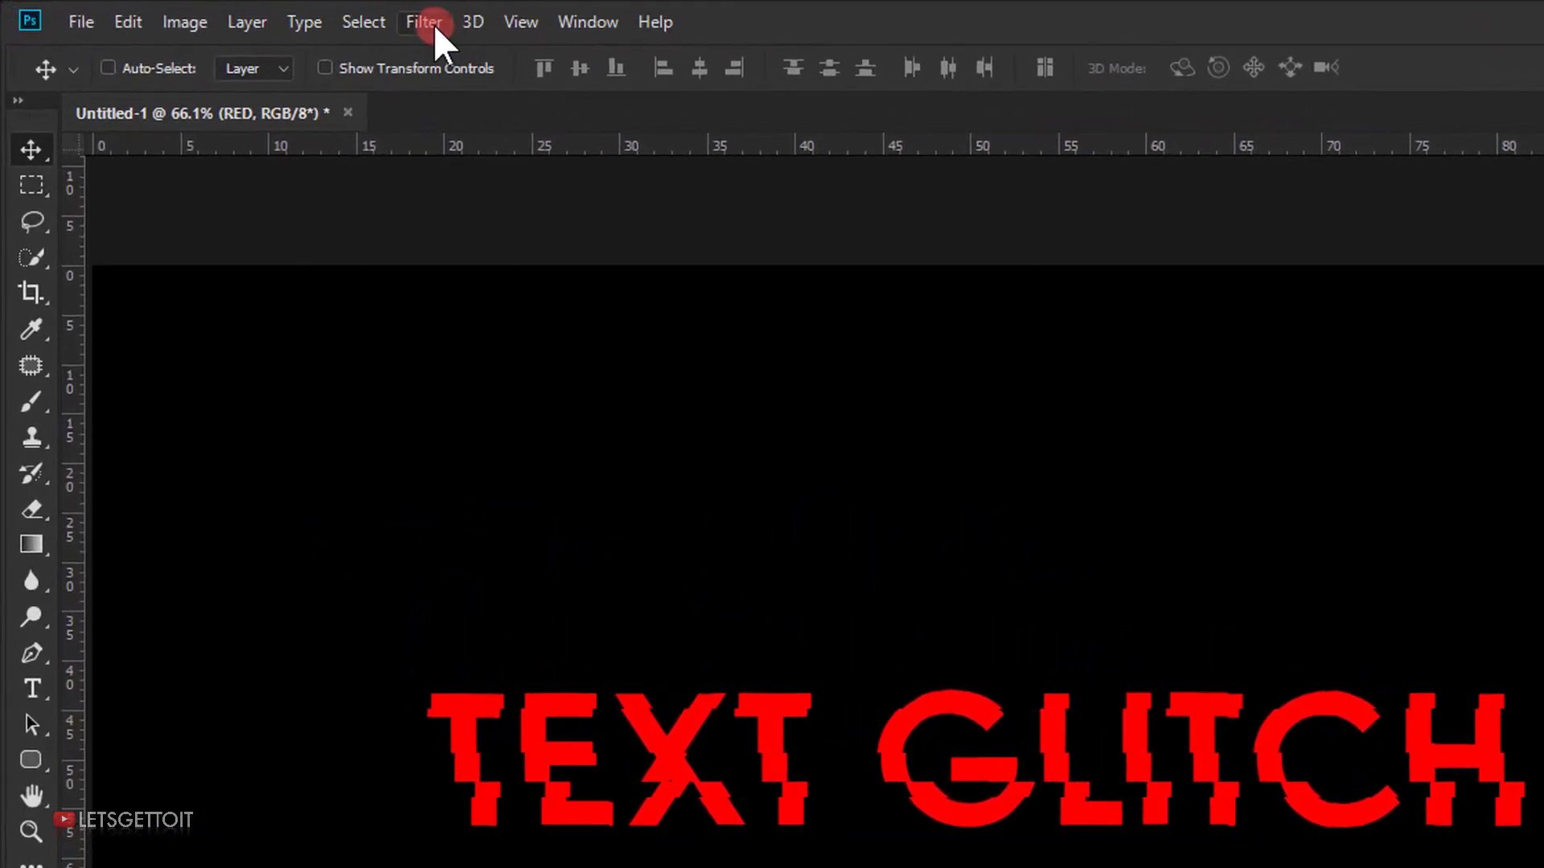
Apply an Offset filter to the RED layer with +15 pixels horizontal and -5 pixels vertical, repeating edge pixels
left_click(258, 12)
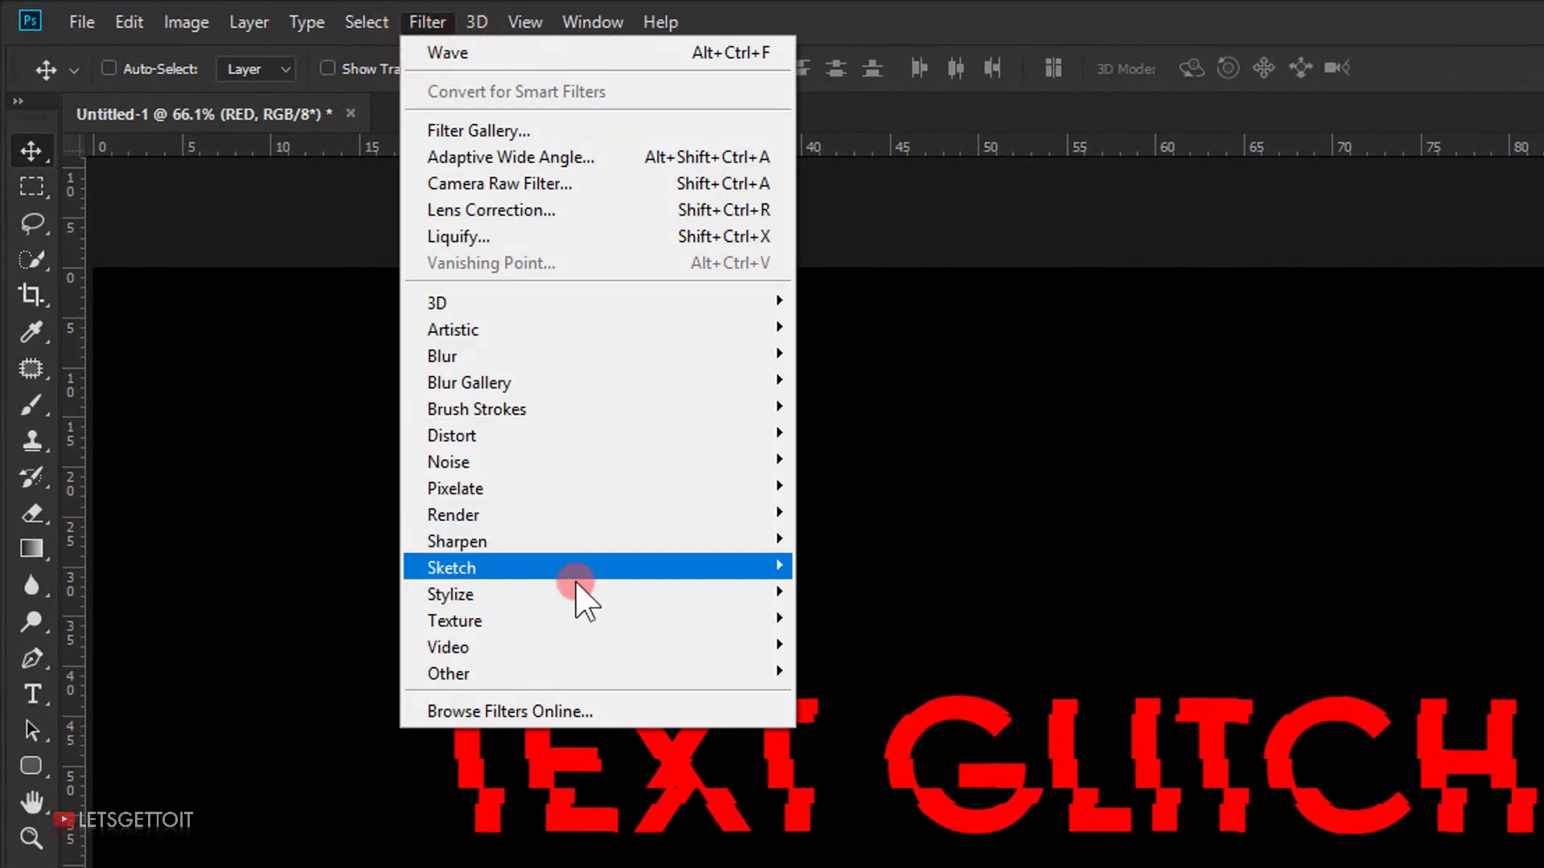
mouse_move(552, 675)
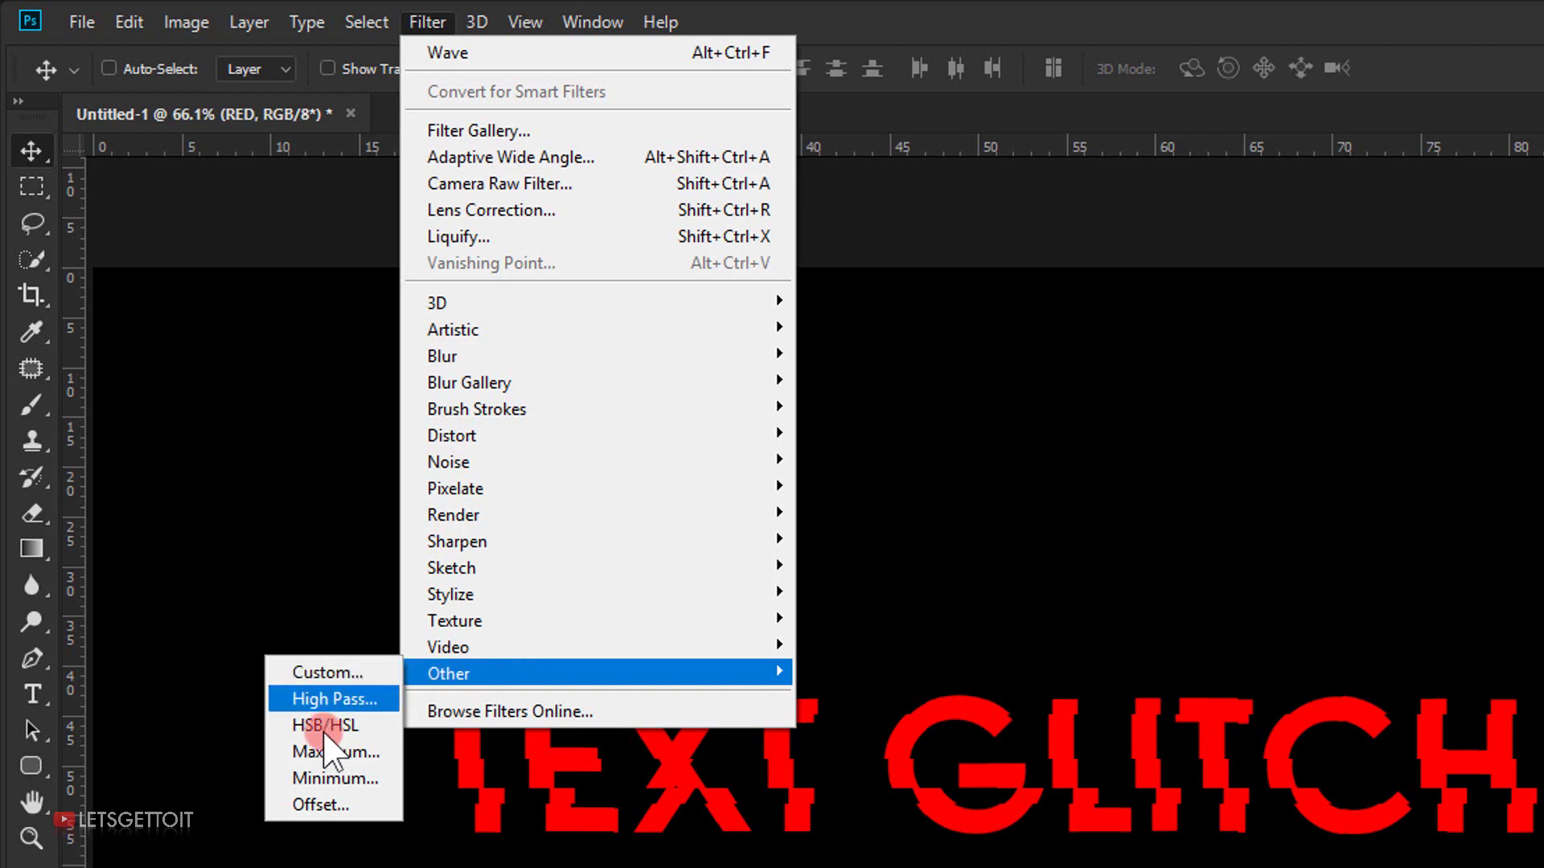
left_click(320, 803)
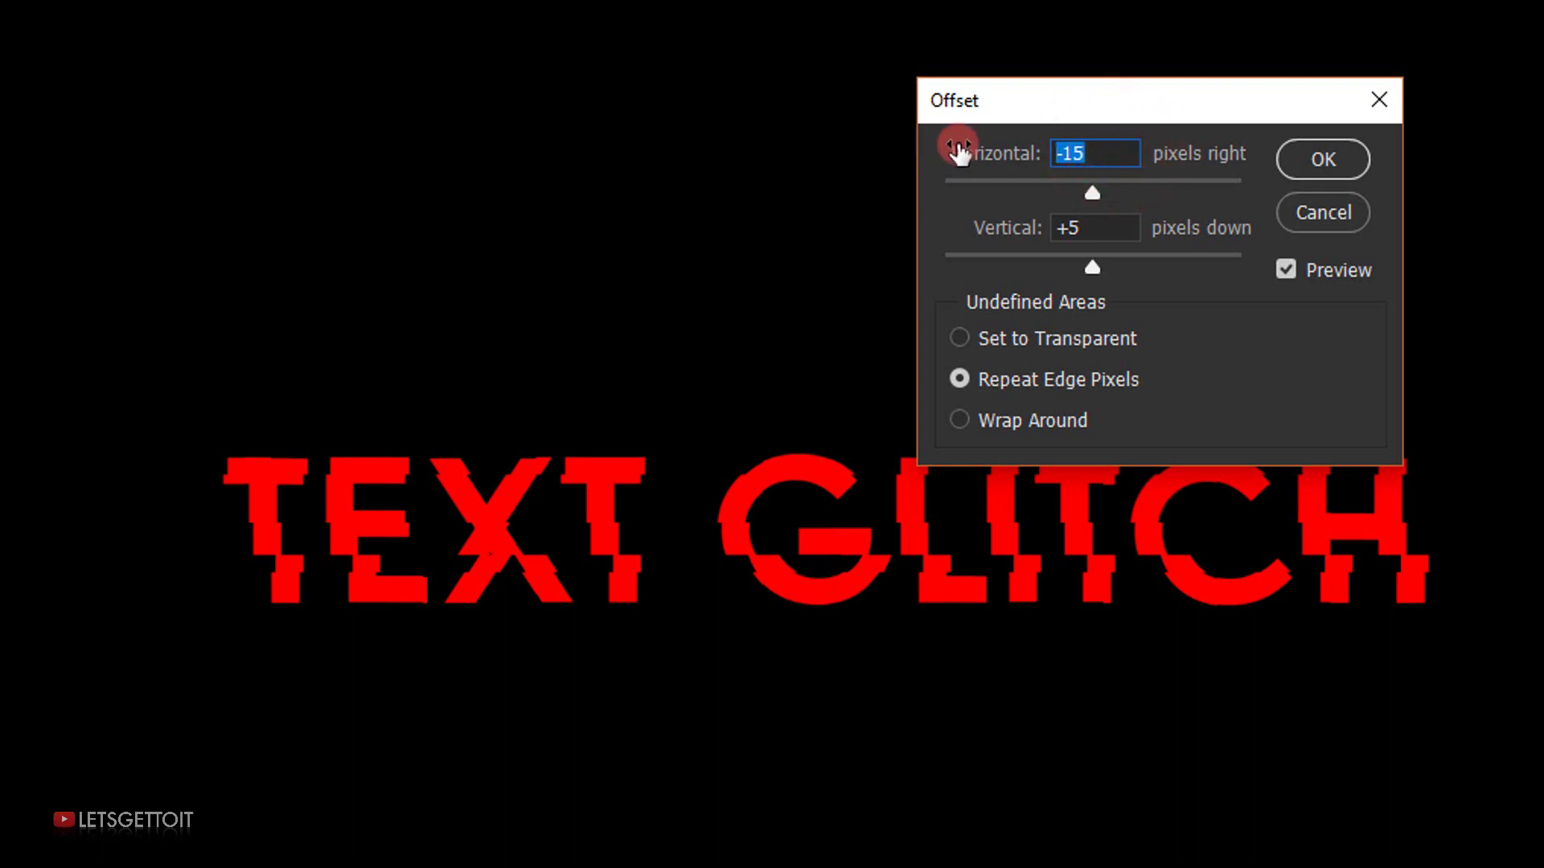
type("15")
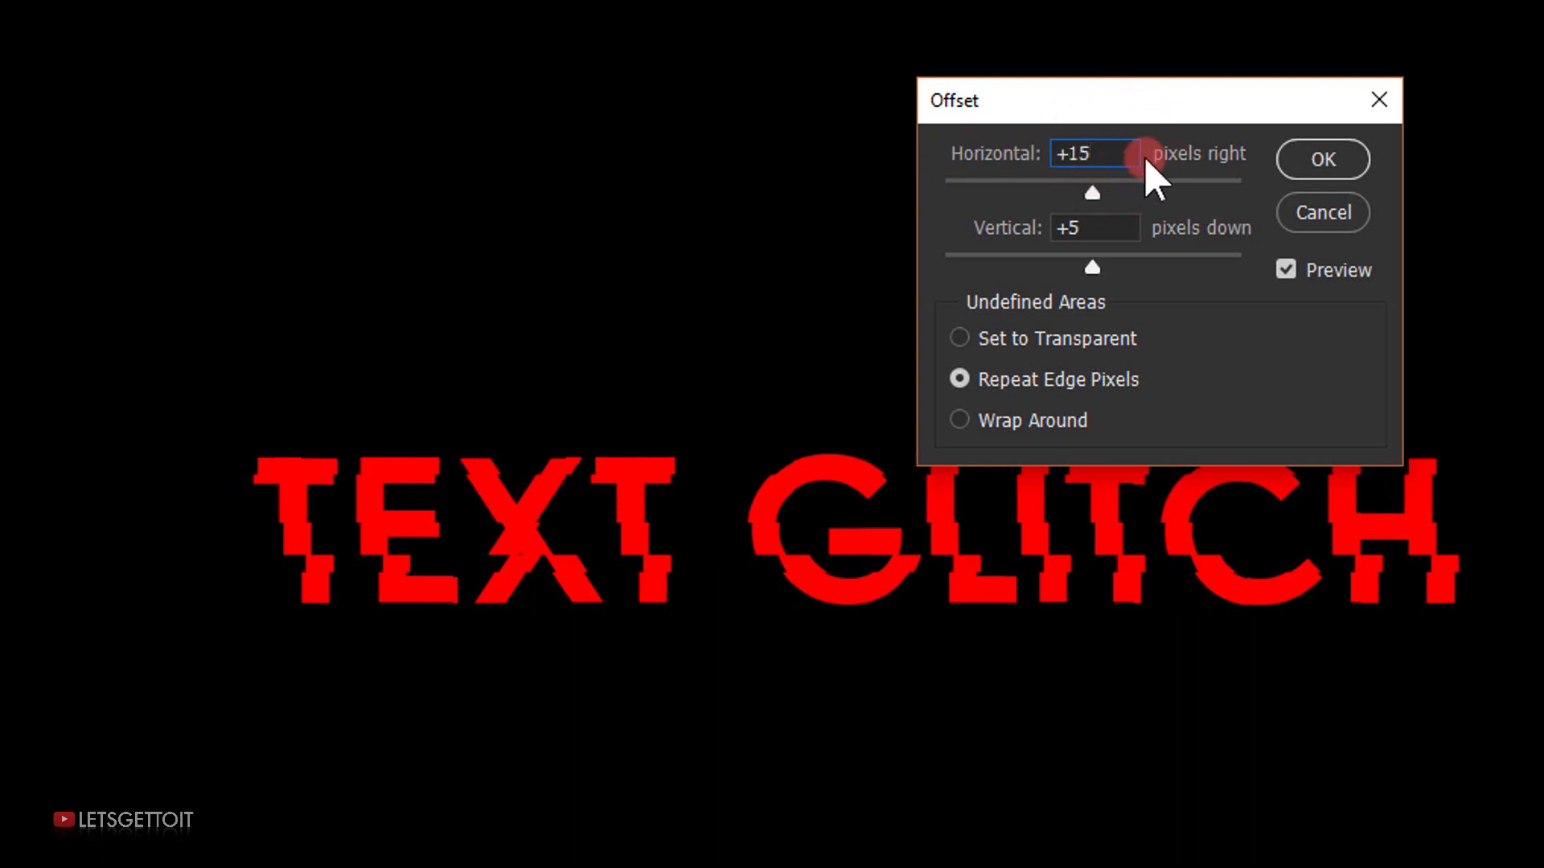
key("Tab")
type("-")
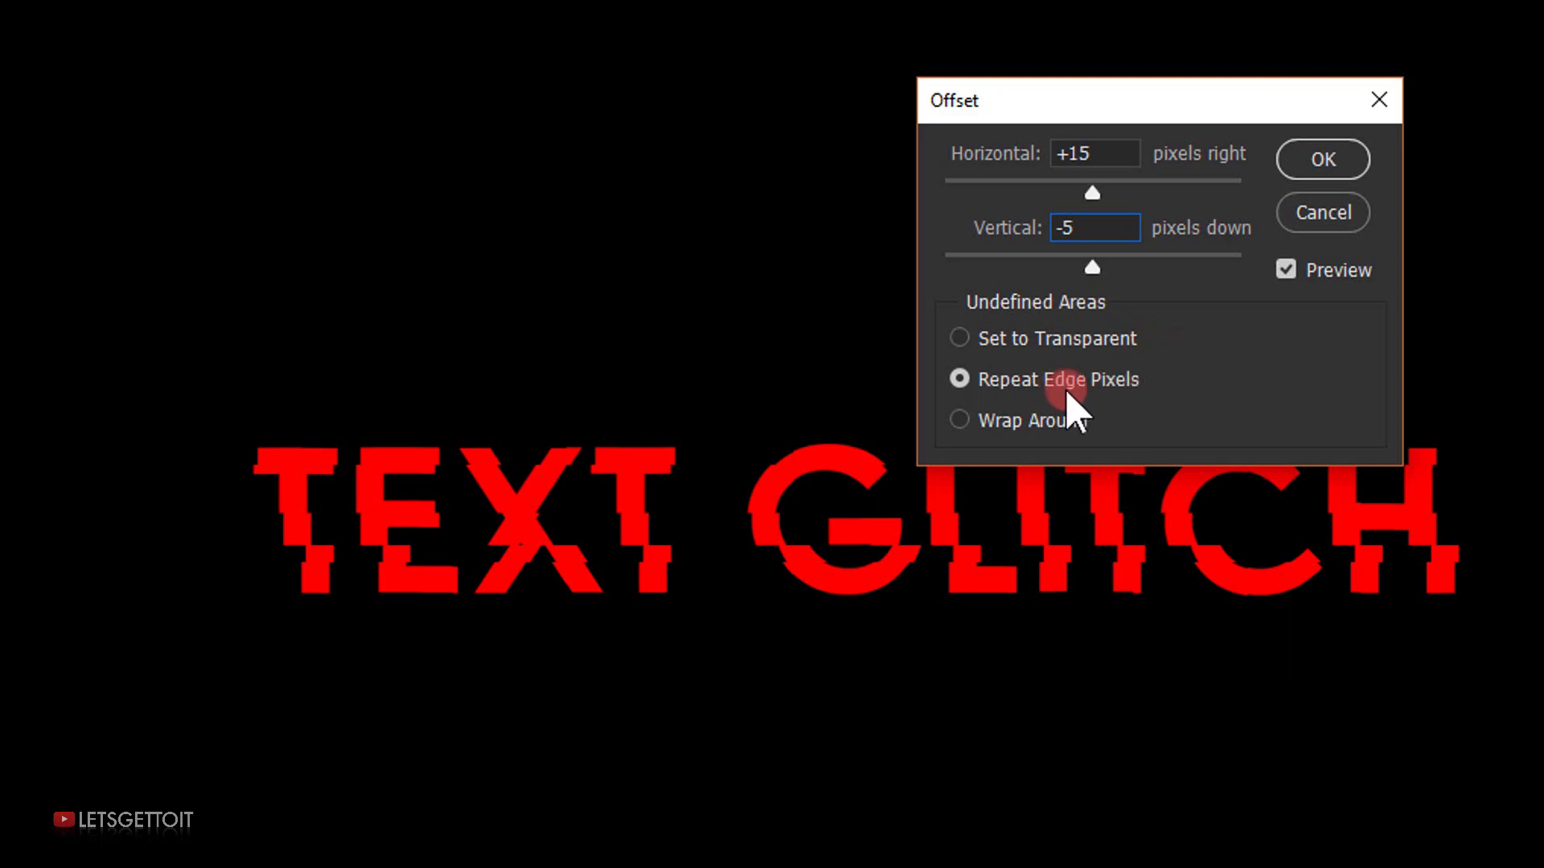
left_click(1325, 161)
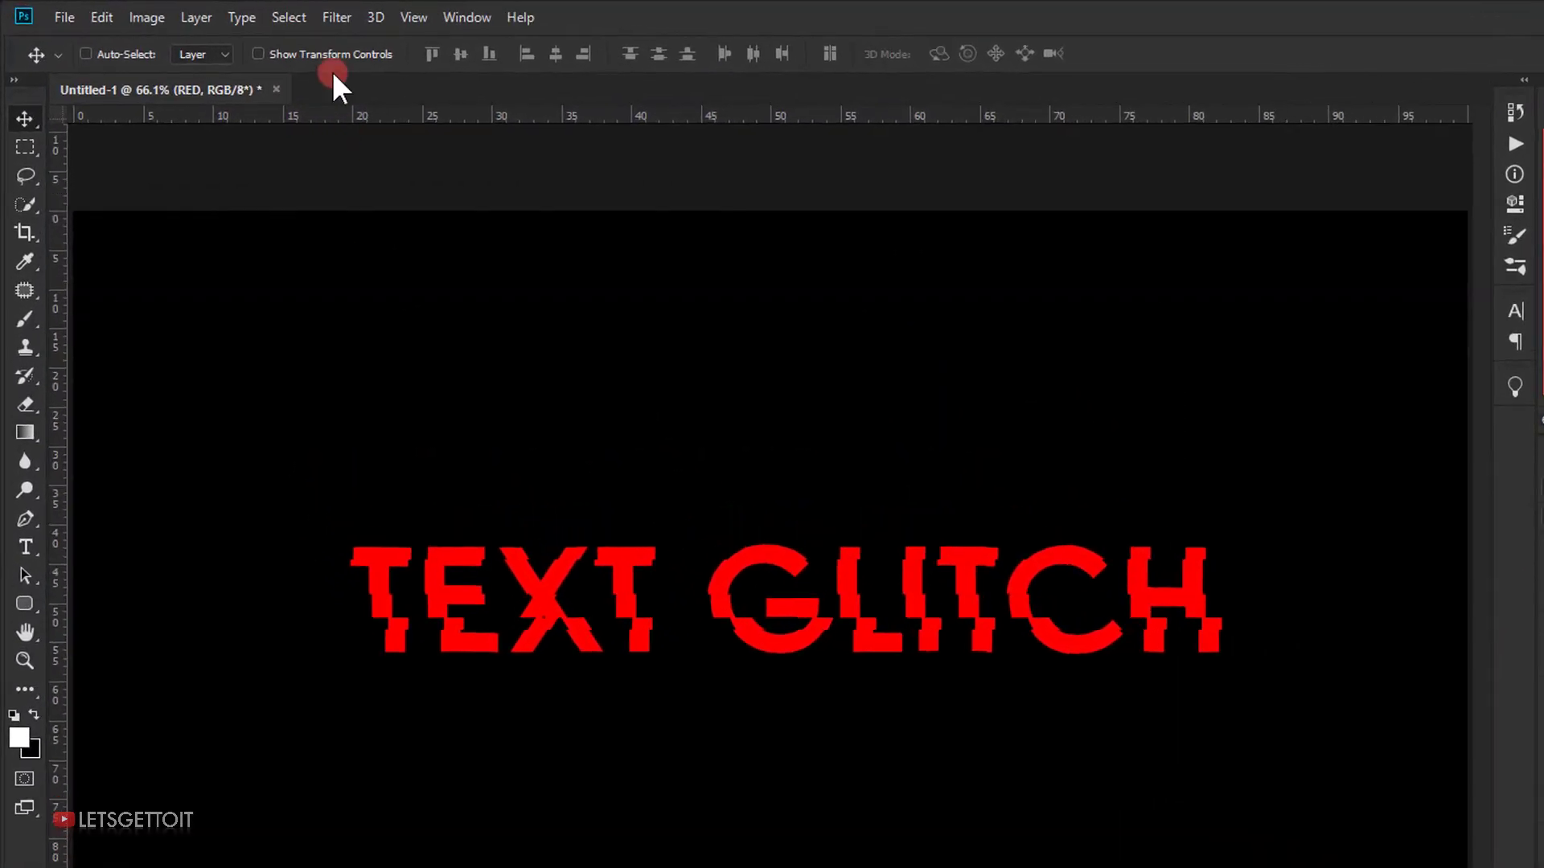
Apply a Motion Blur to the RED layer with a 0° angle and a distance of 15 pixels
left_click(257, 13)
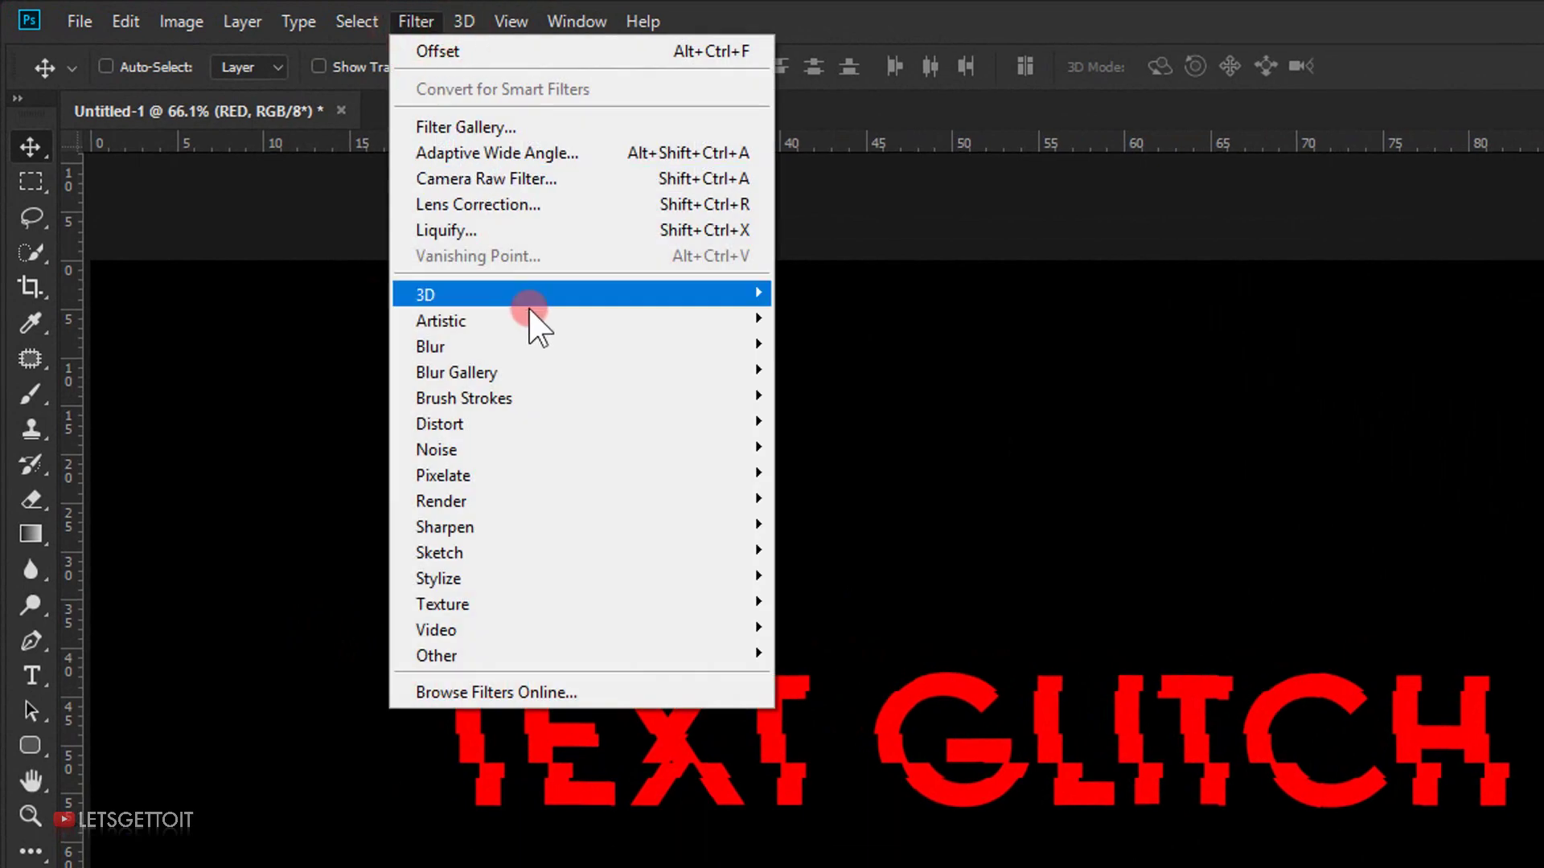
mouse_move(531, 347)
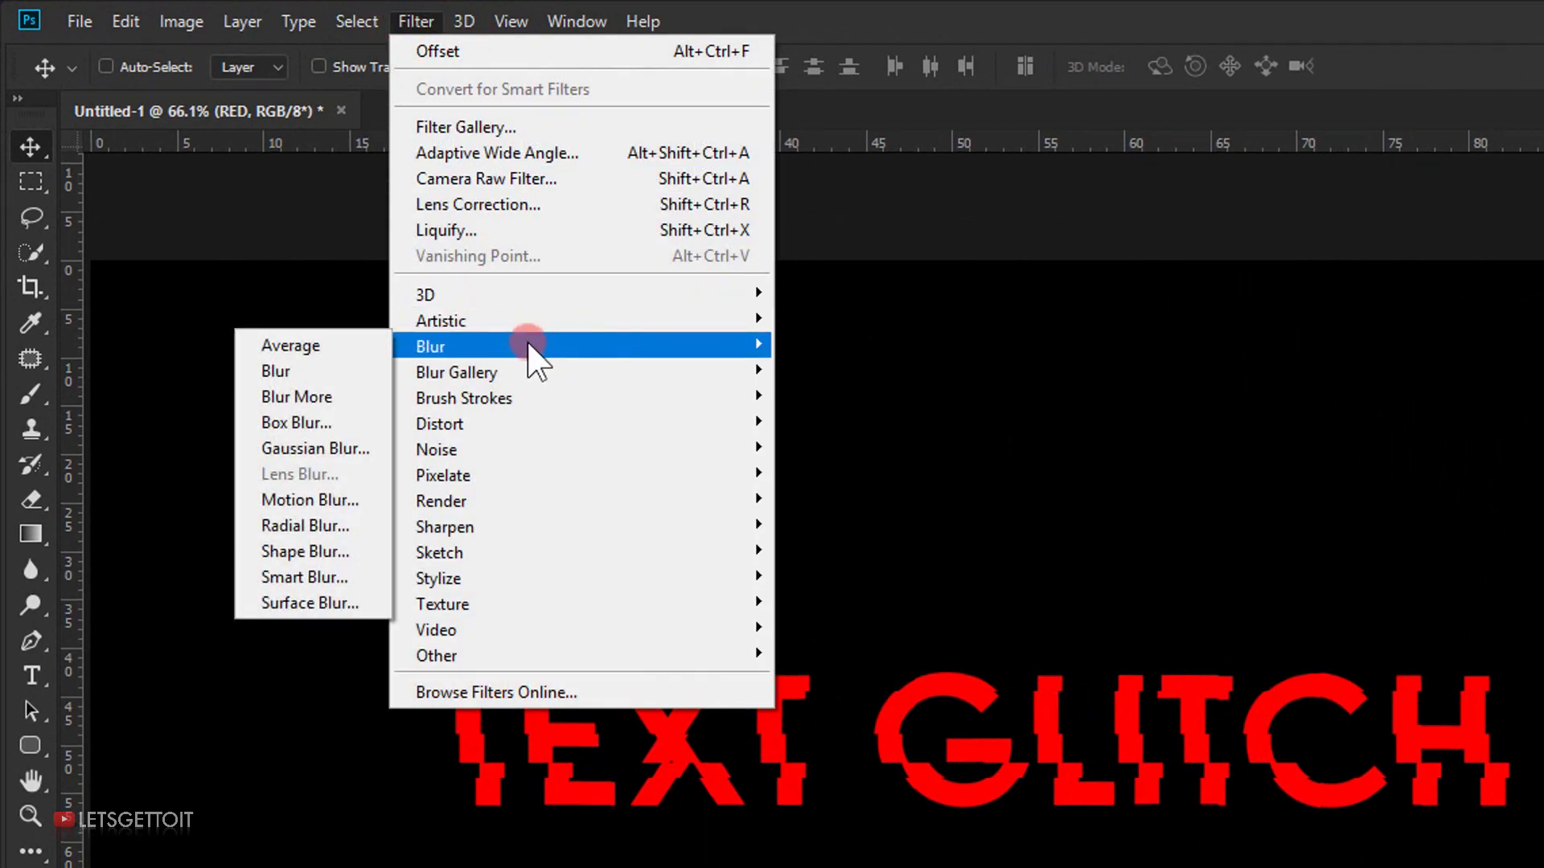
left_click(310, 500)
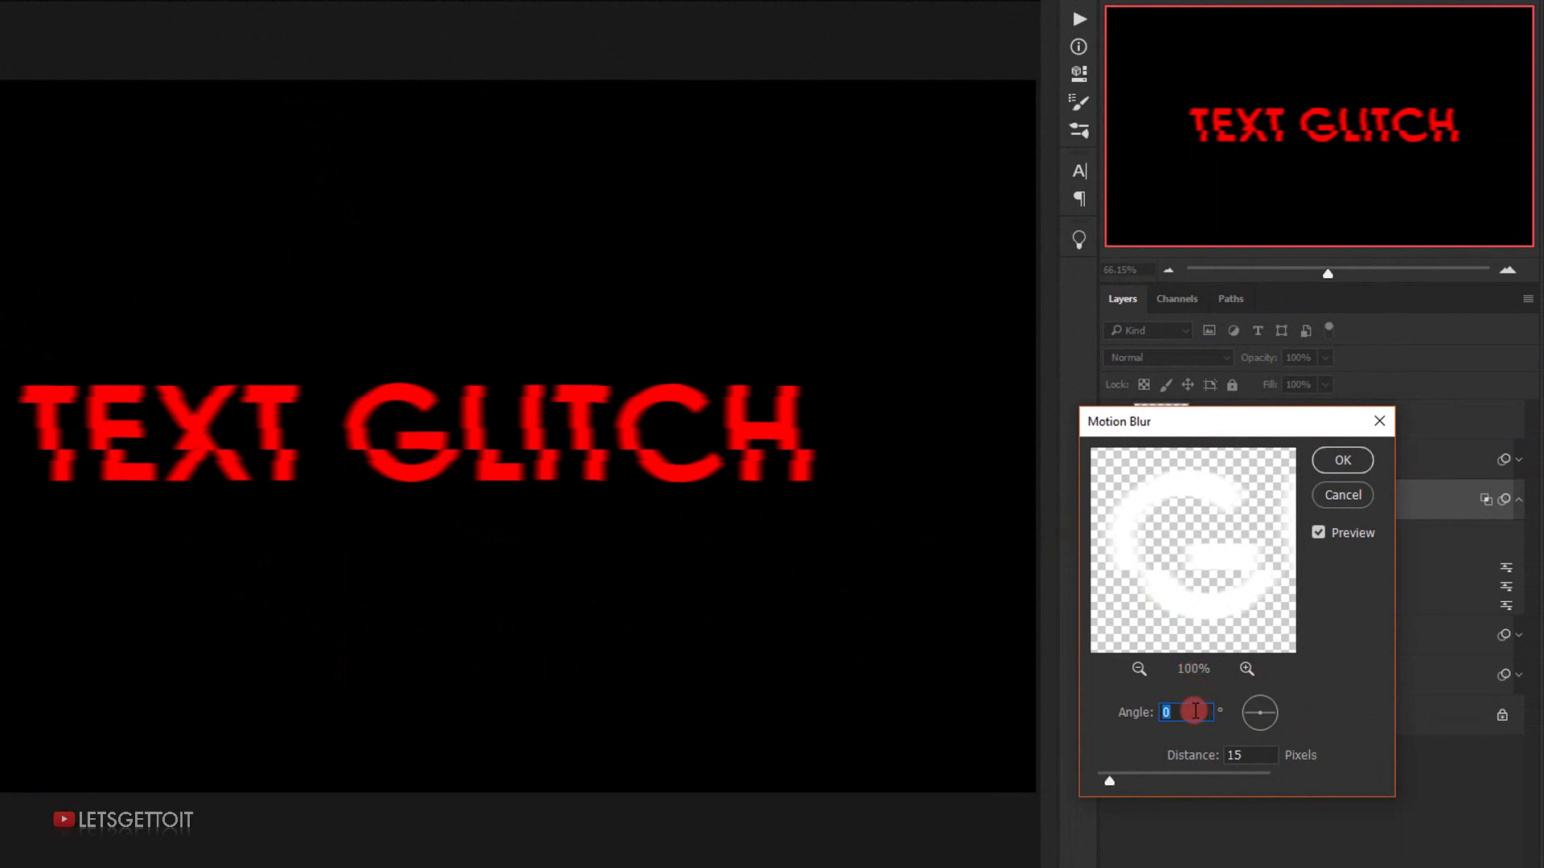
left_click(1170, 714)
double_click(1234, 755)
left_click(1344, 460)
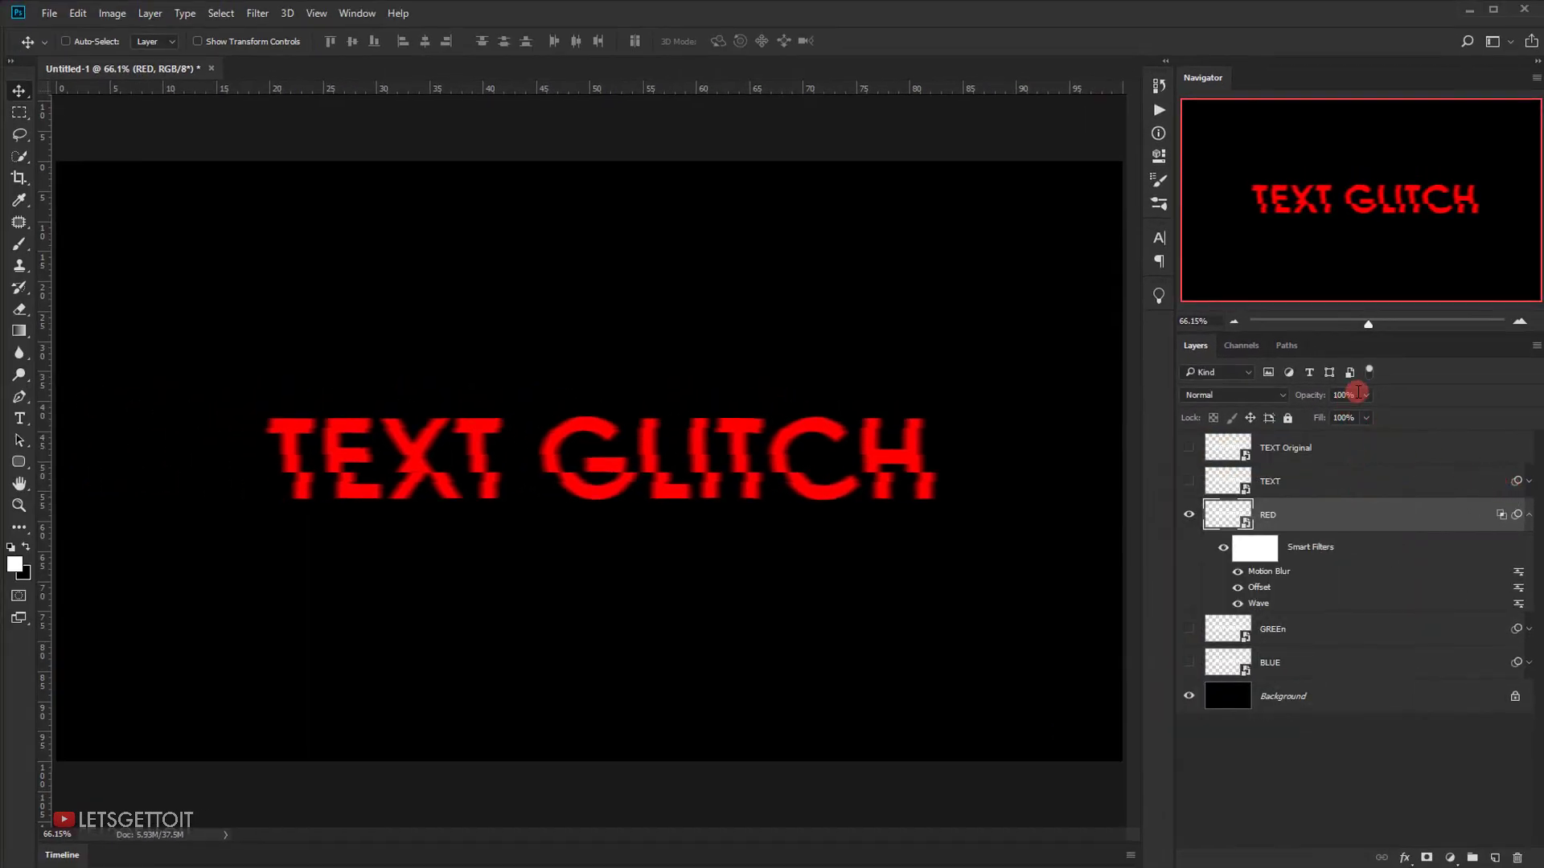
Set the RED layer's opacity to 70% and collapse its smart filter list
left_click(1354, 393)
type("70")
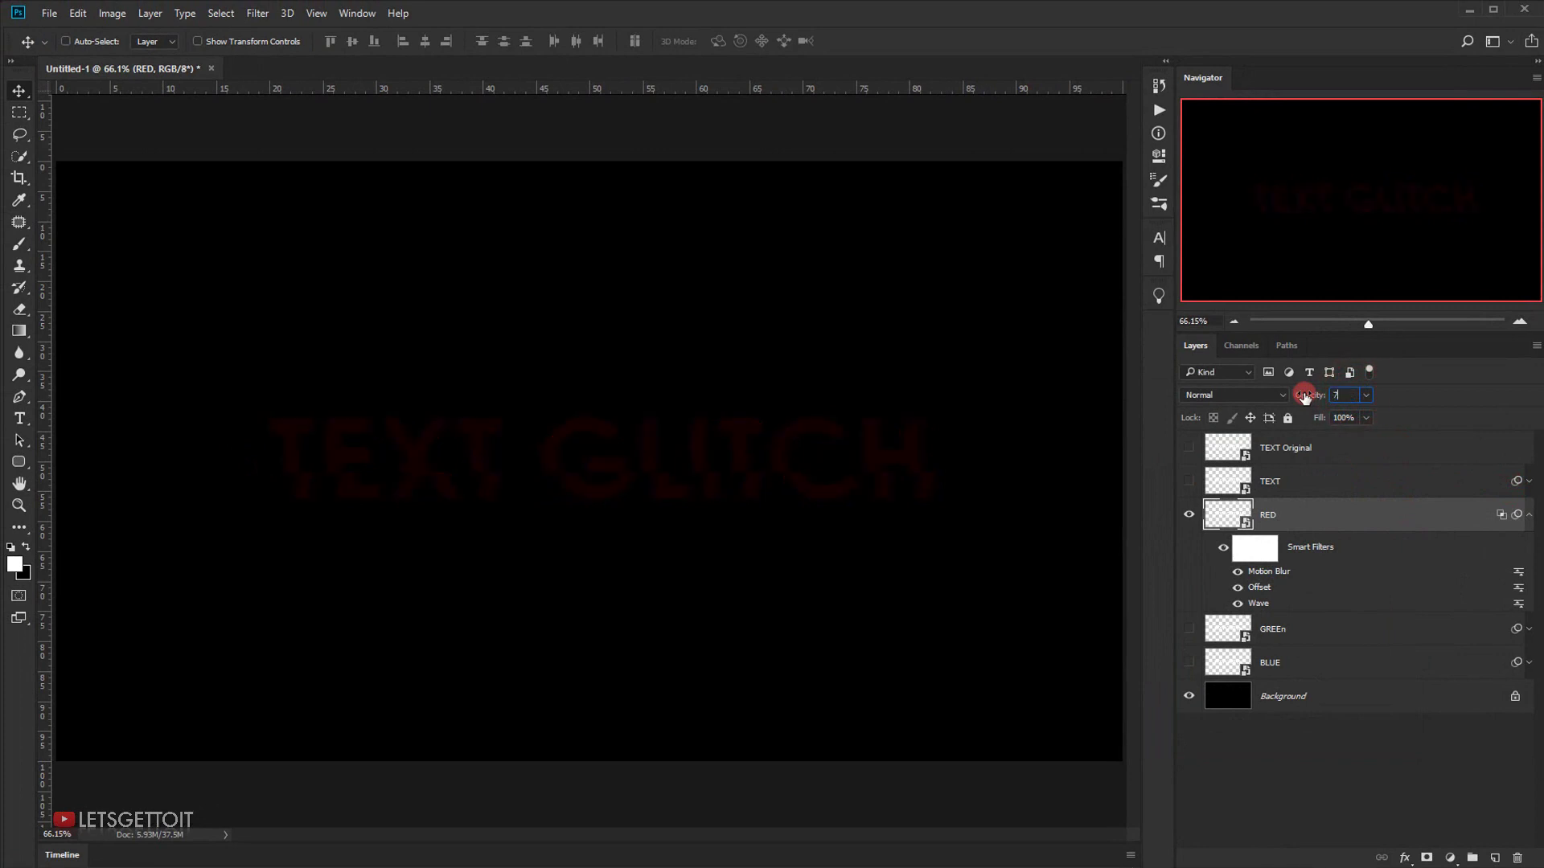
left_click(1530, 521)
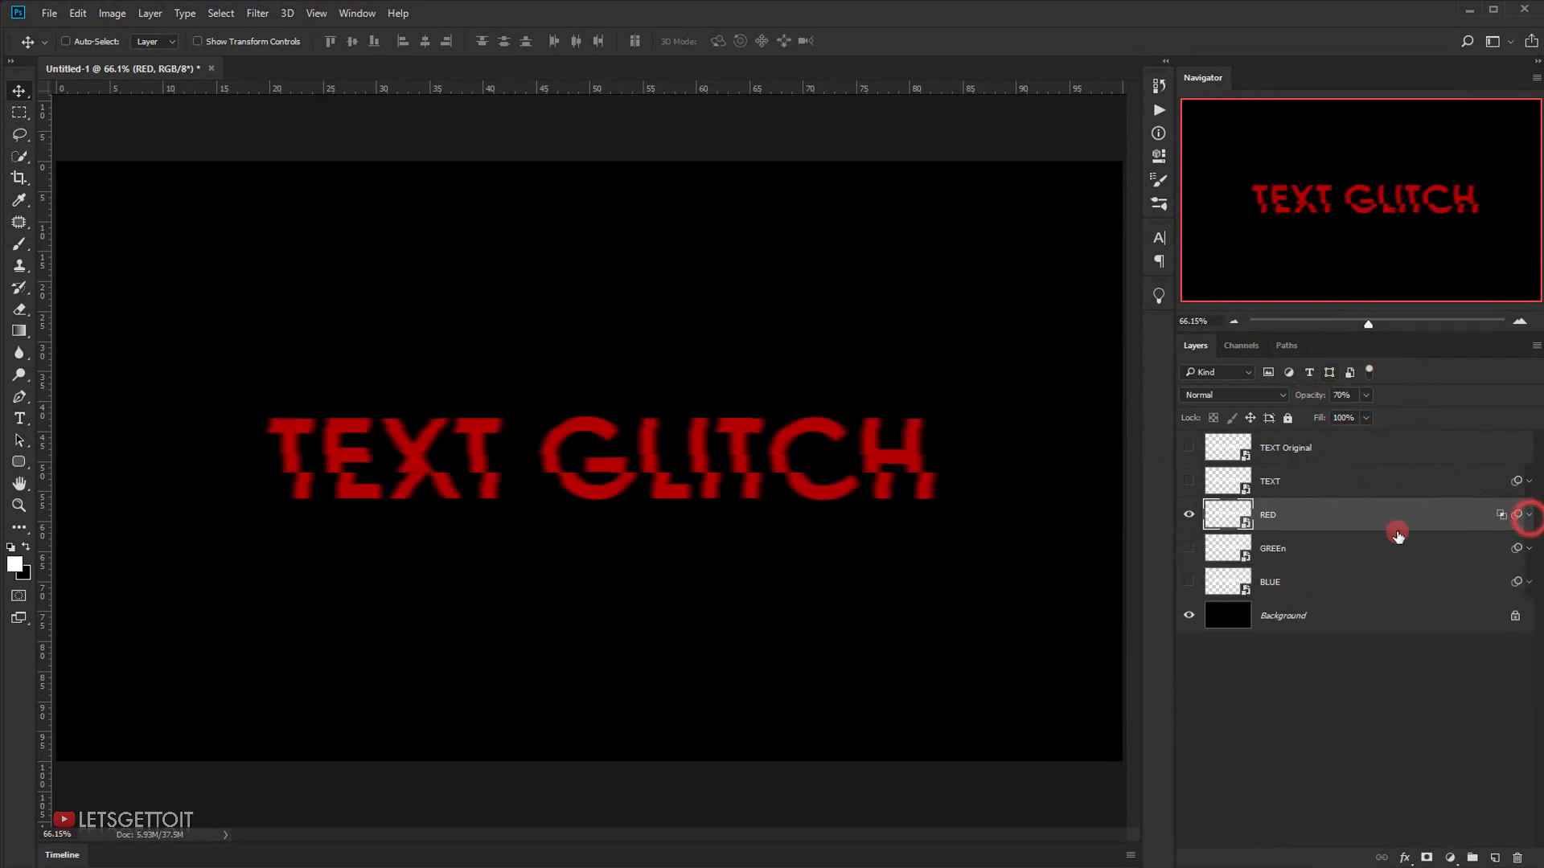
Hide the RED layer, show GREEn and make it the active layer
left_click(1189, 517)
left_click(1189, 548)
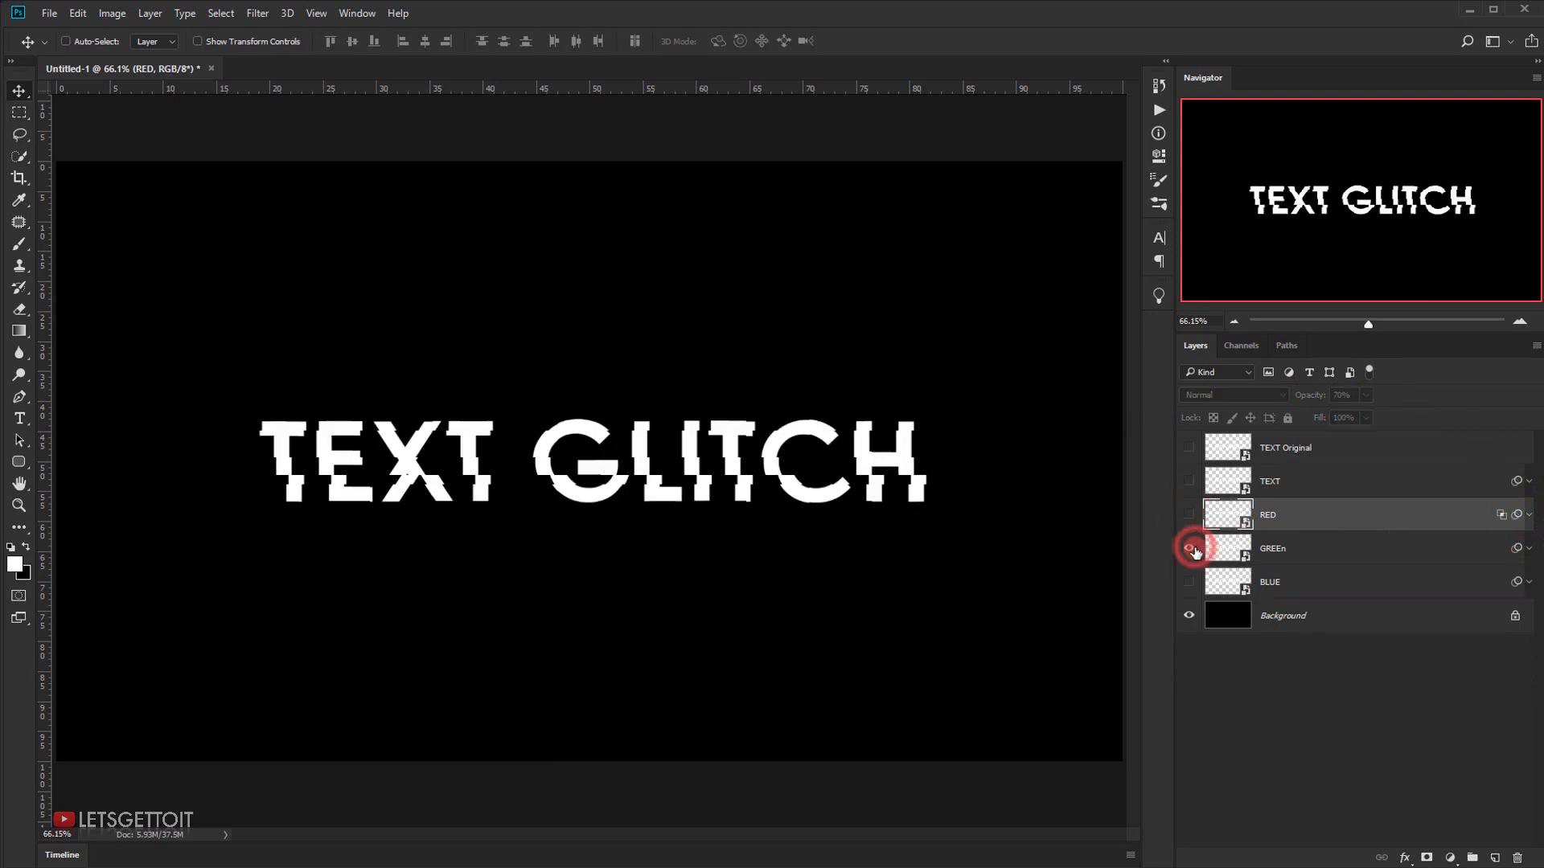
left_click(1291, 550)
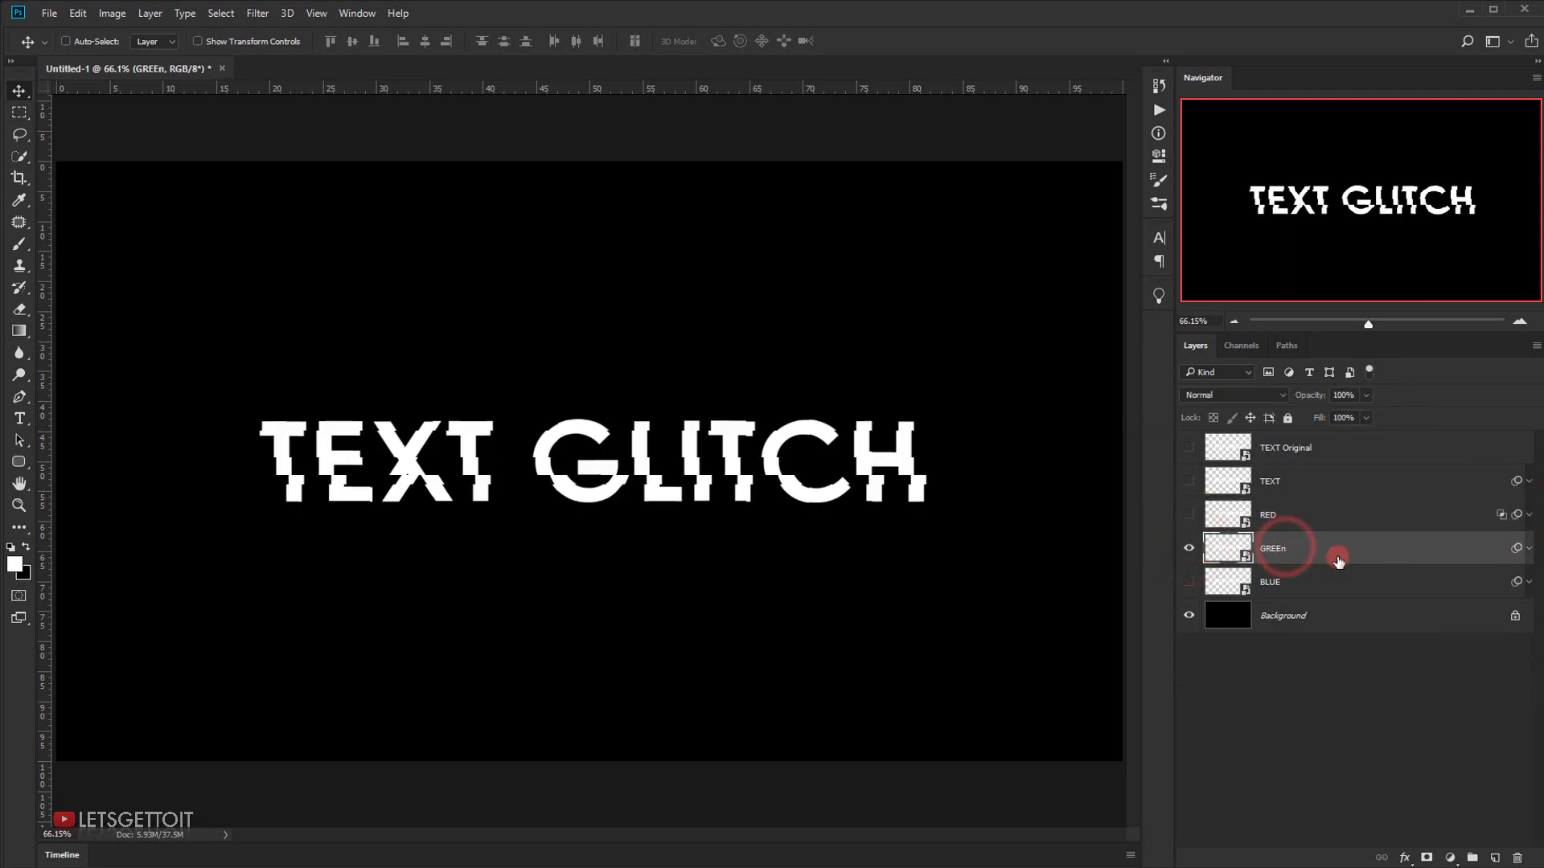
Restrict the GREEn layer's blending to the G channel by turning off its R and B channels
double_click(1491, 555)
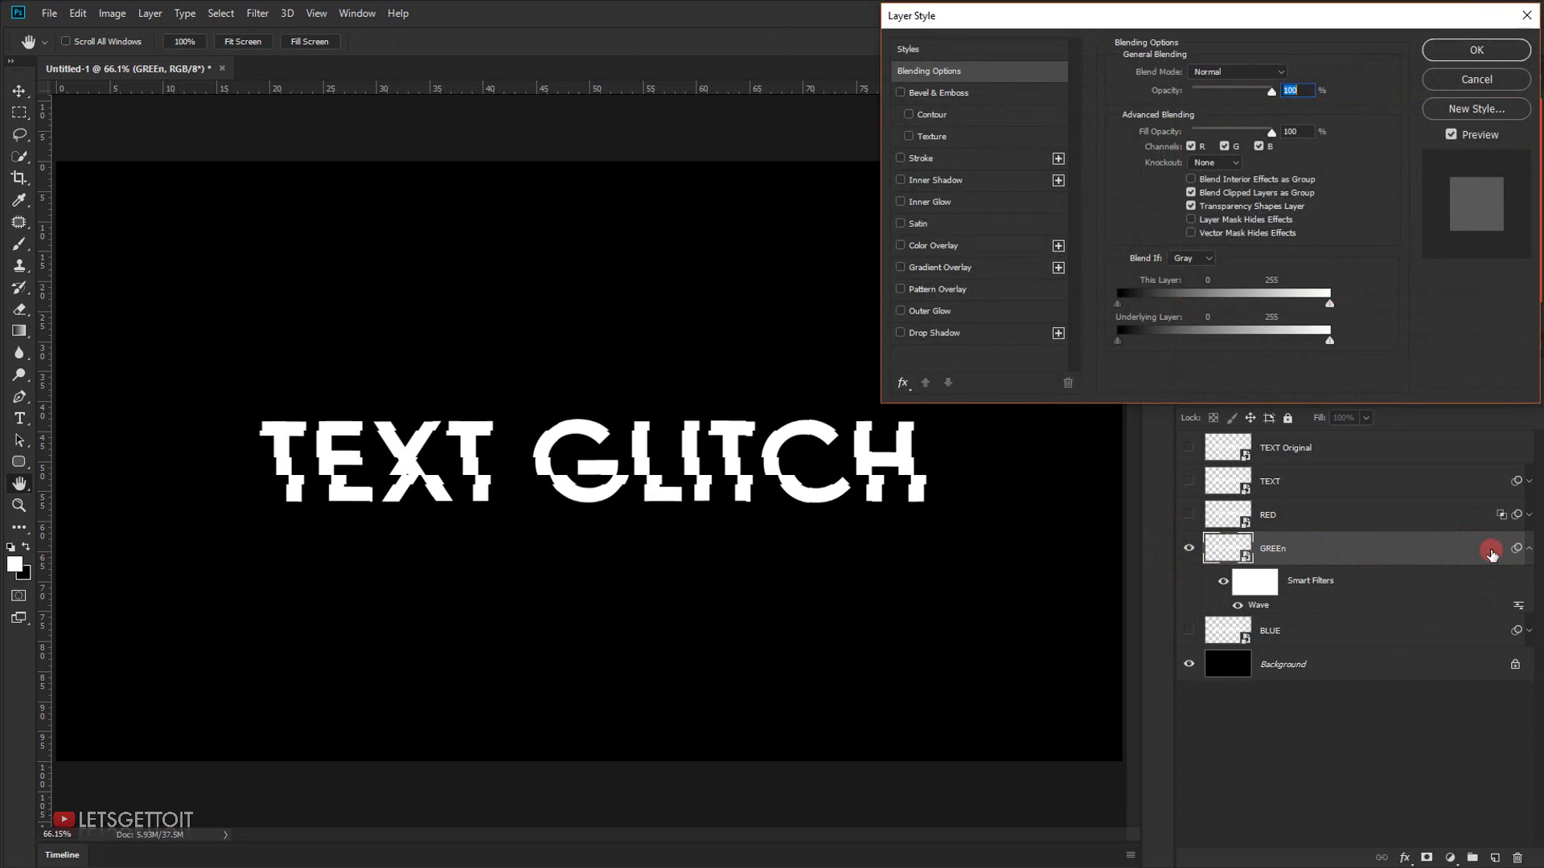
left_click(1190, 147)
left_click(1260, 146)
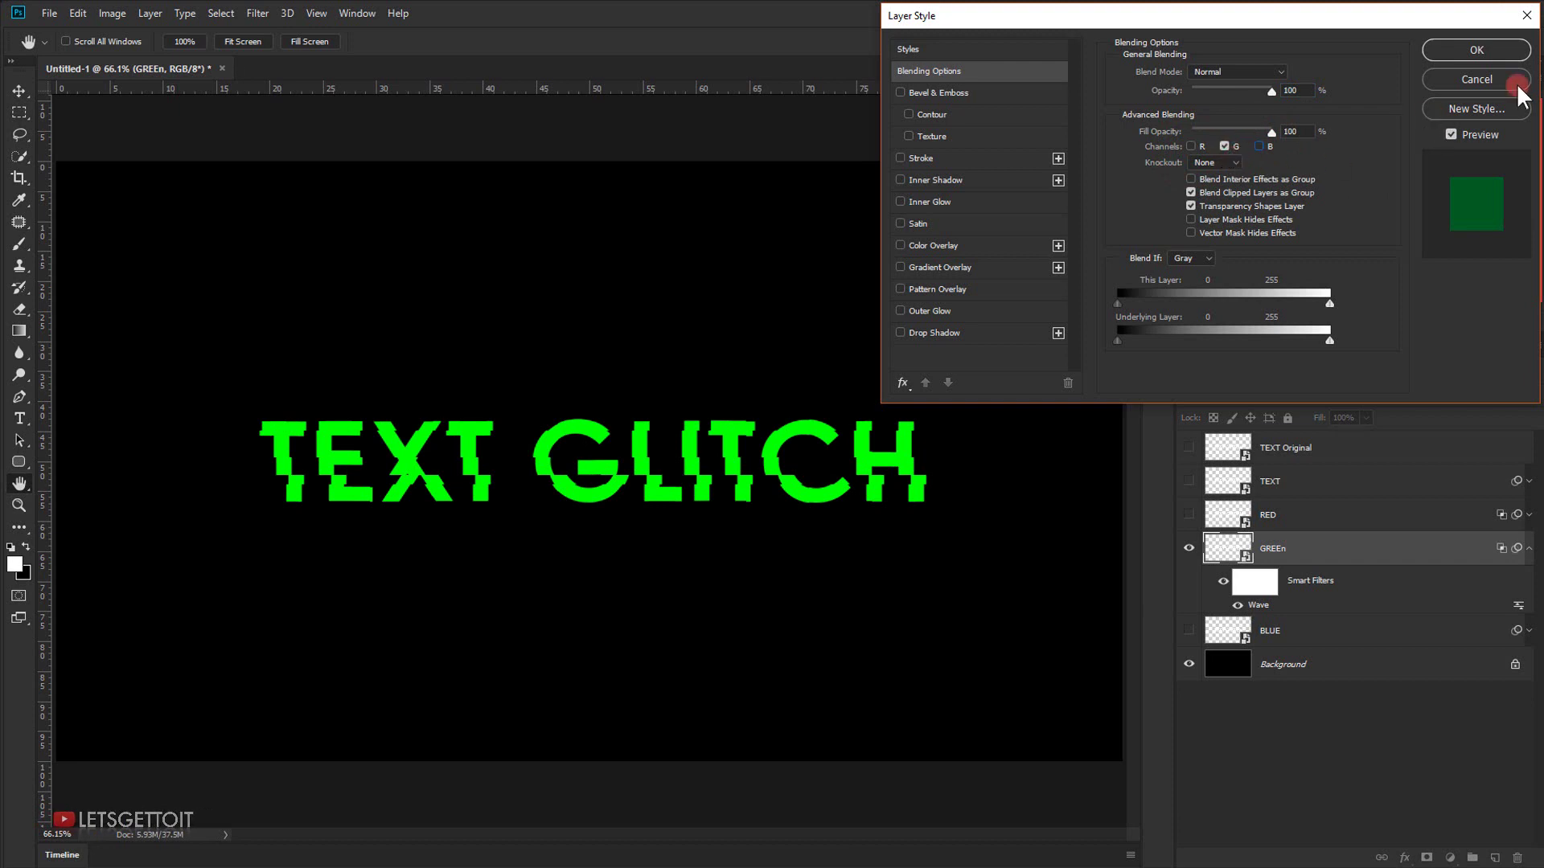
left_click(1462, 56)
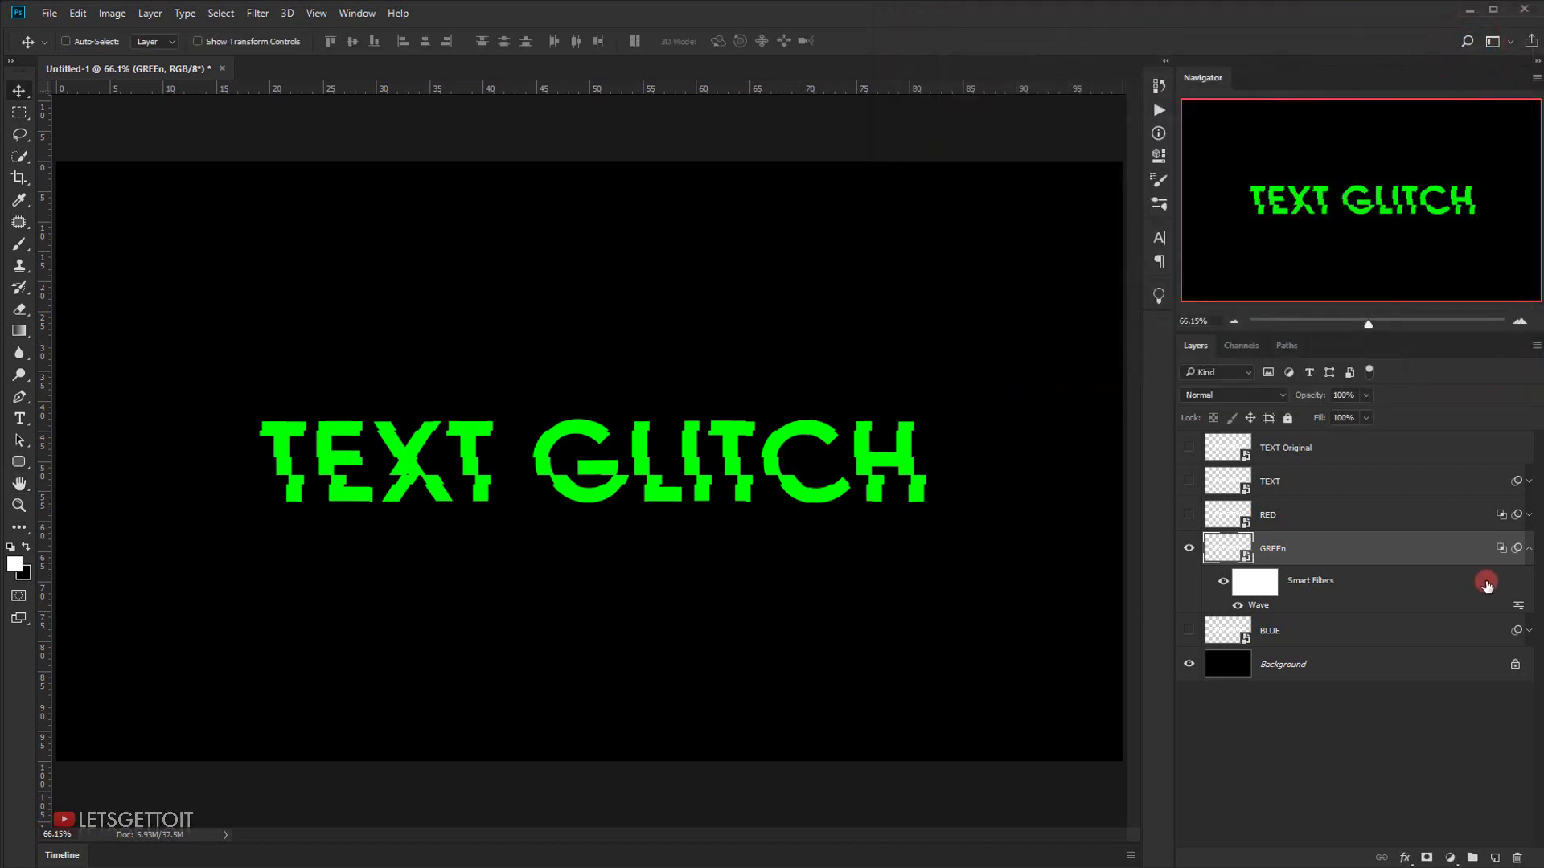
Apply an Offset filter to the GREEn layer with 0 pixels horizontal and +15 pixels vertical, repeating edge pixels
left_click(257, 12)
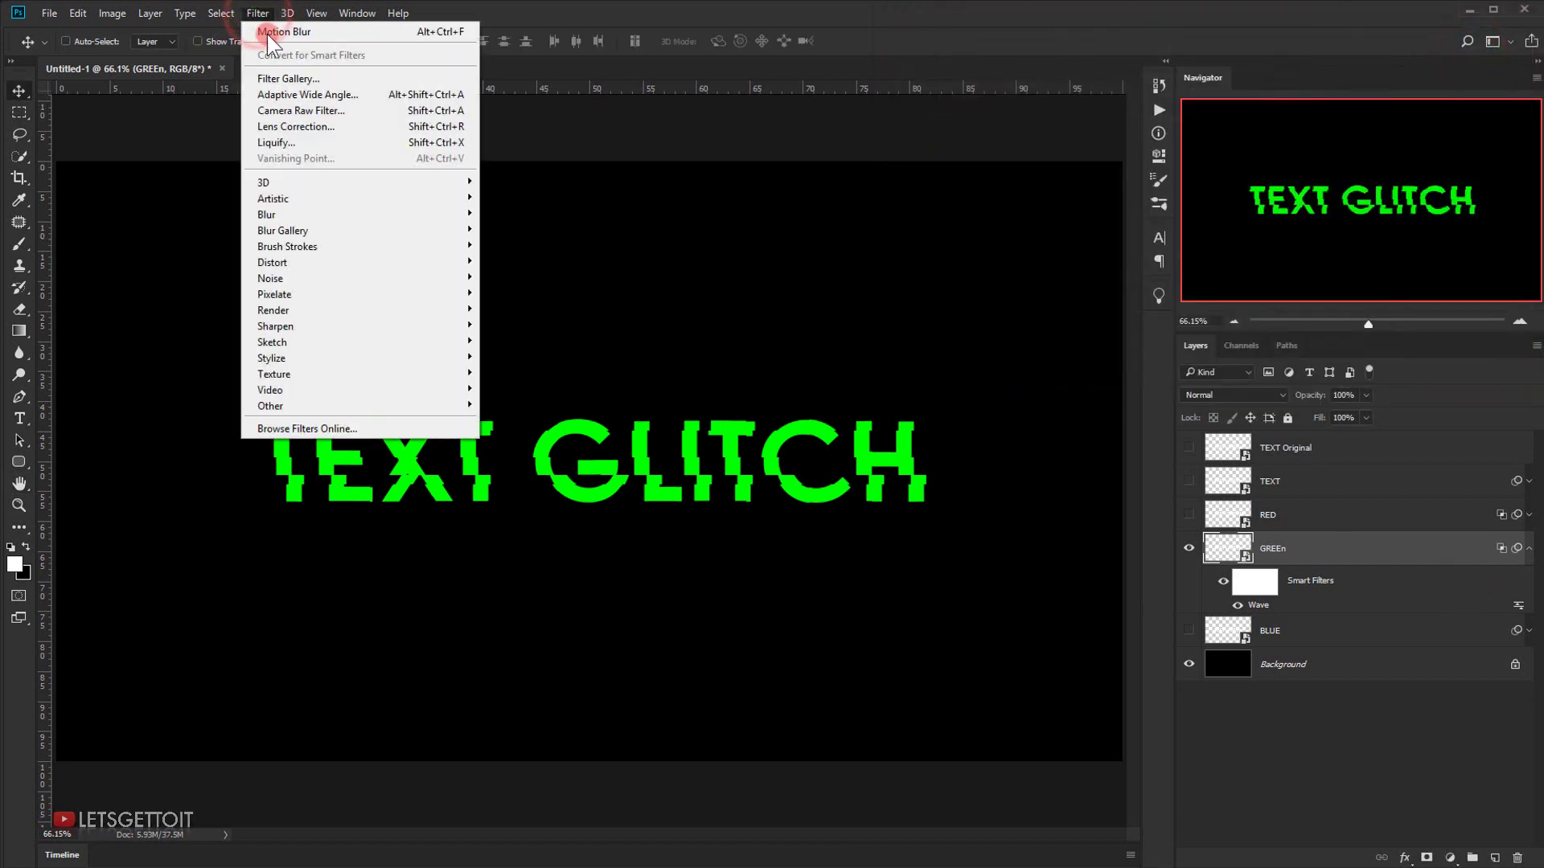
mouse_move(335, 404)
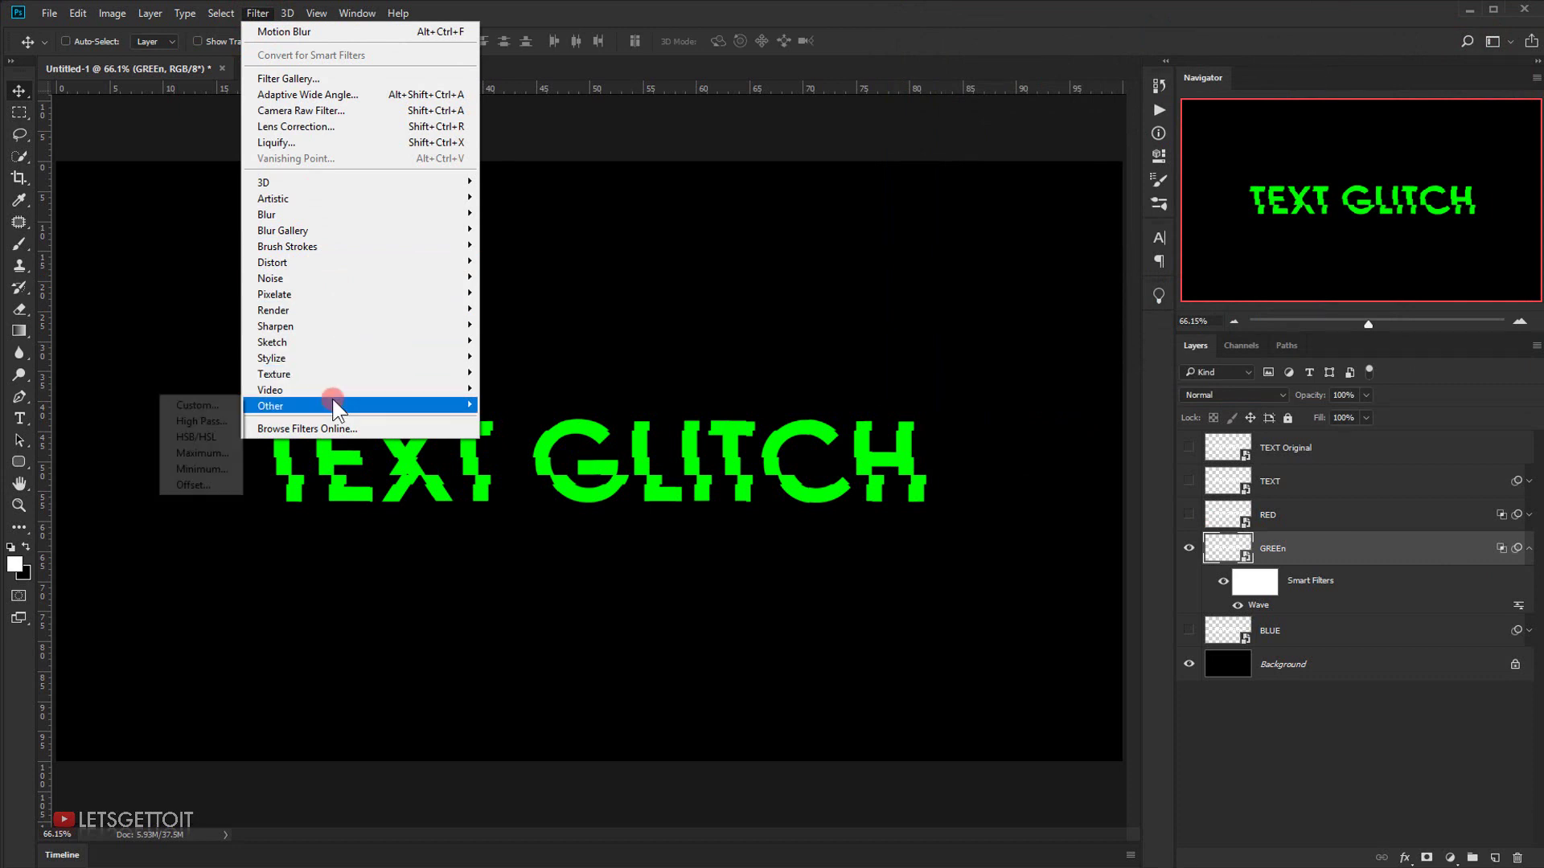
left_click(206, 487)
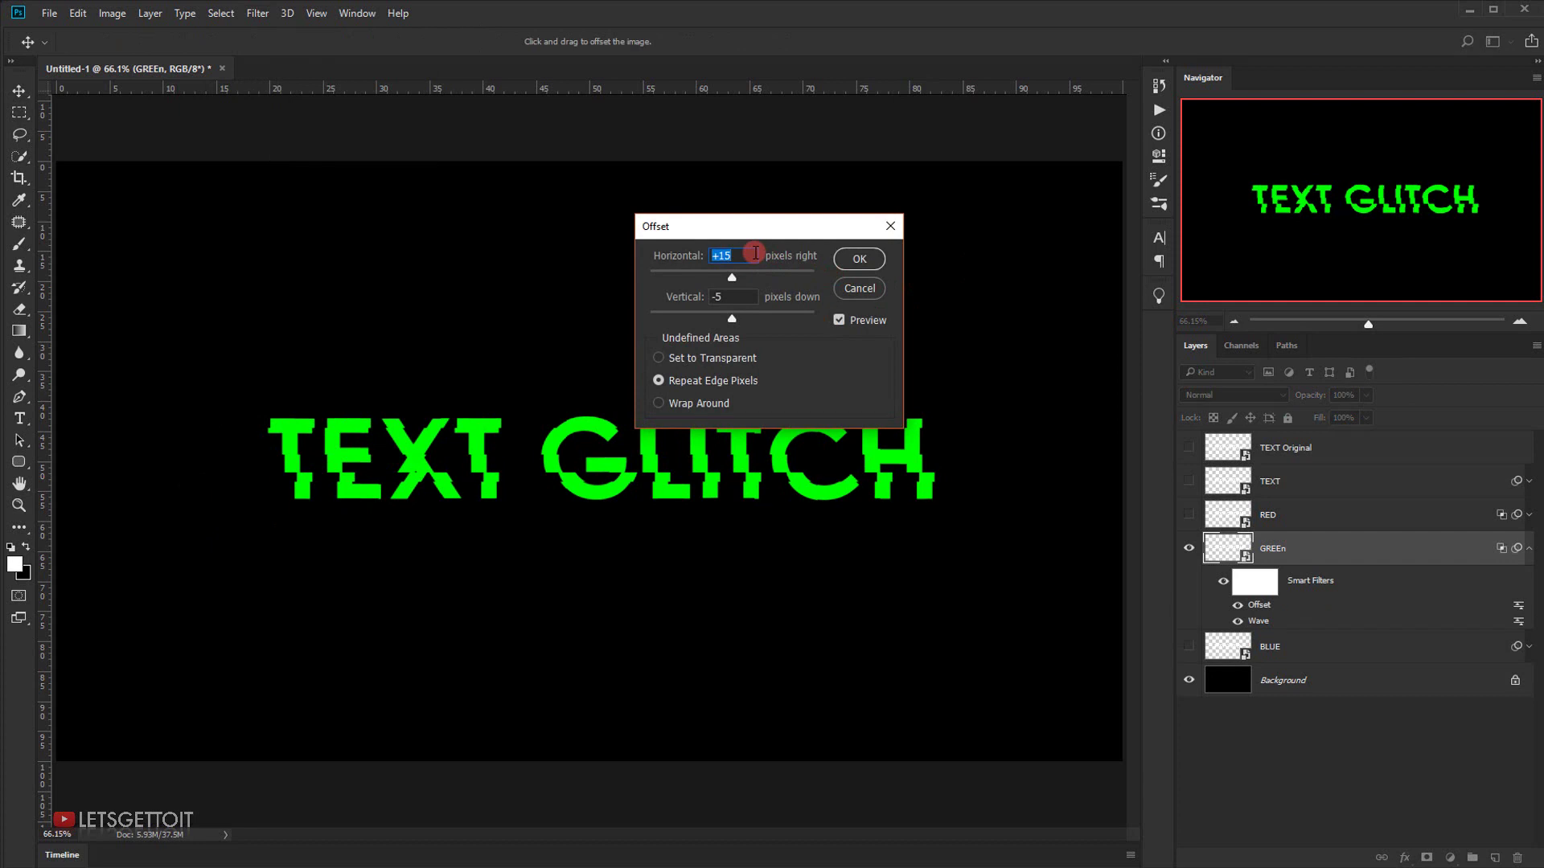
type("0")
double_click(732, 296)
key("BackSpace")
type("+15")
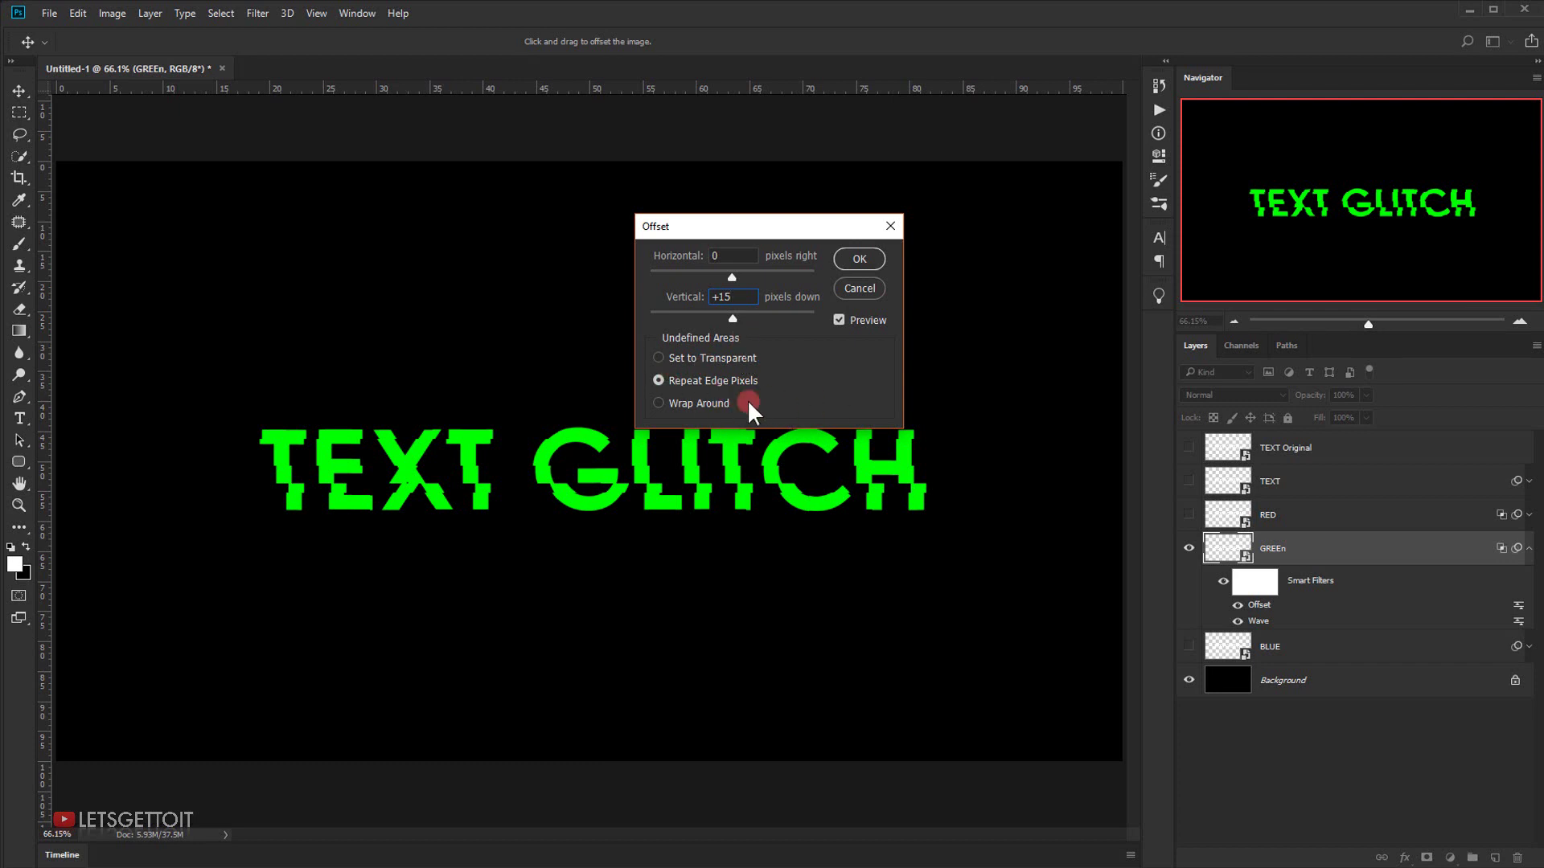
left_click(859, 258)
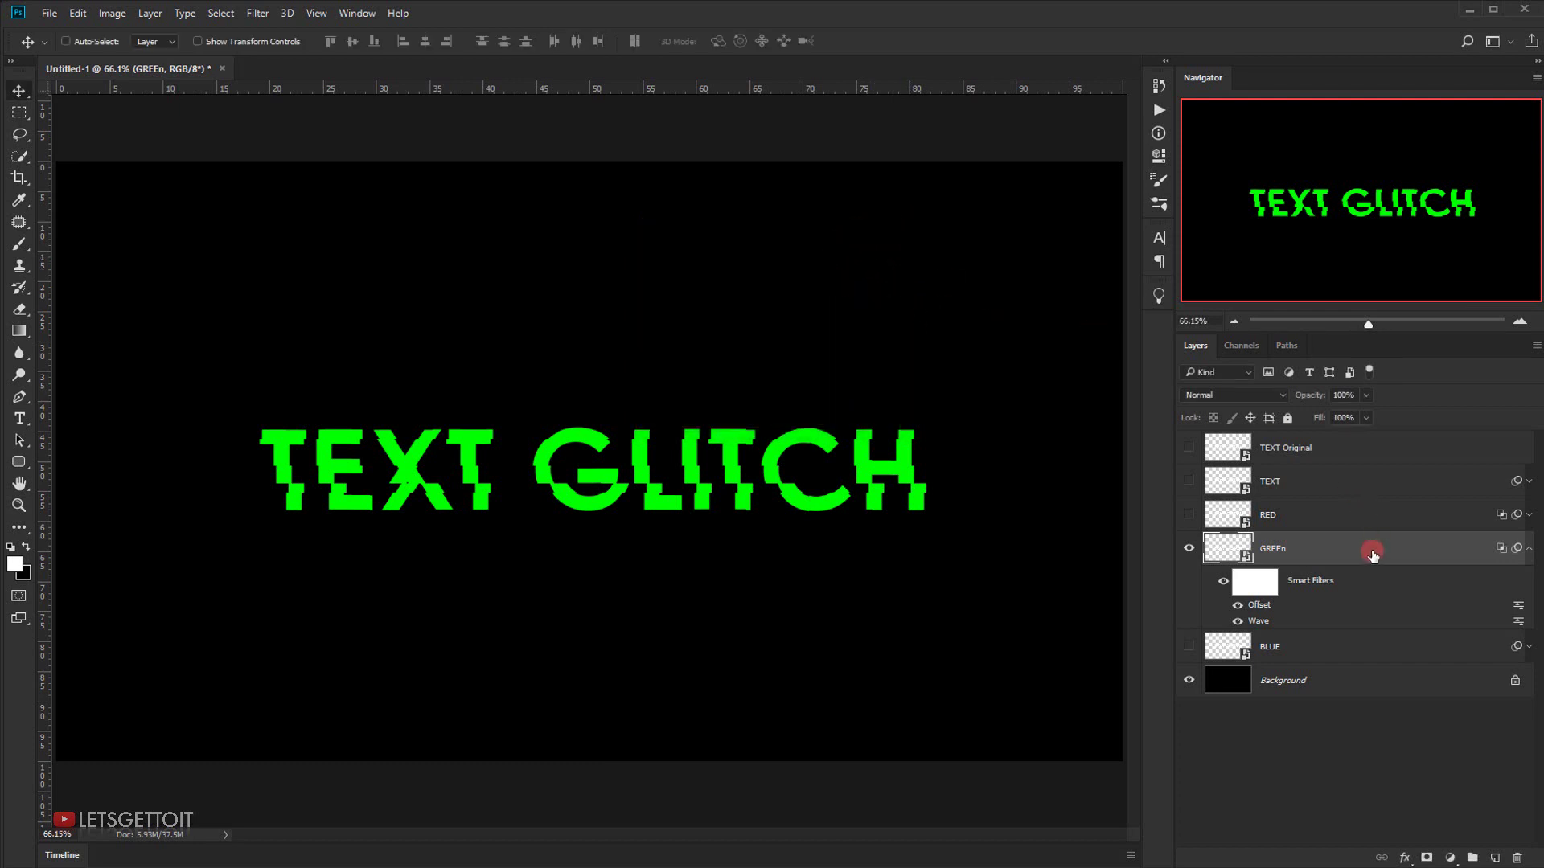
Apply a Motion Blur to the GREEn layer with a 90° angle and a distance of 15 pixels
left_click(257, 13)
left_click(301, 214)
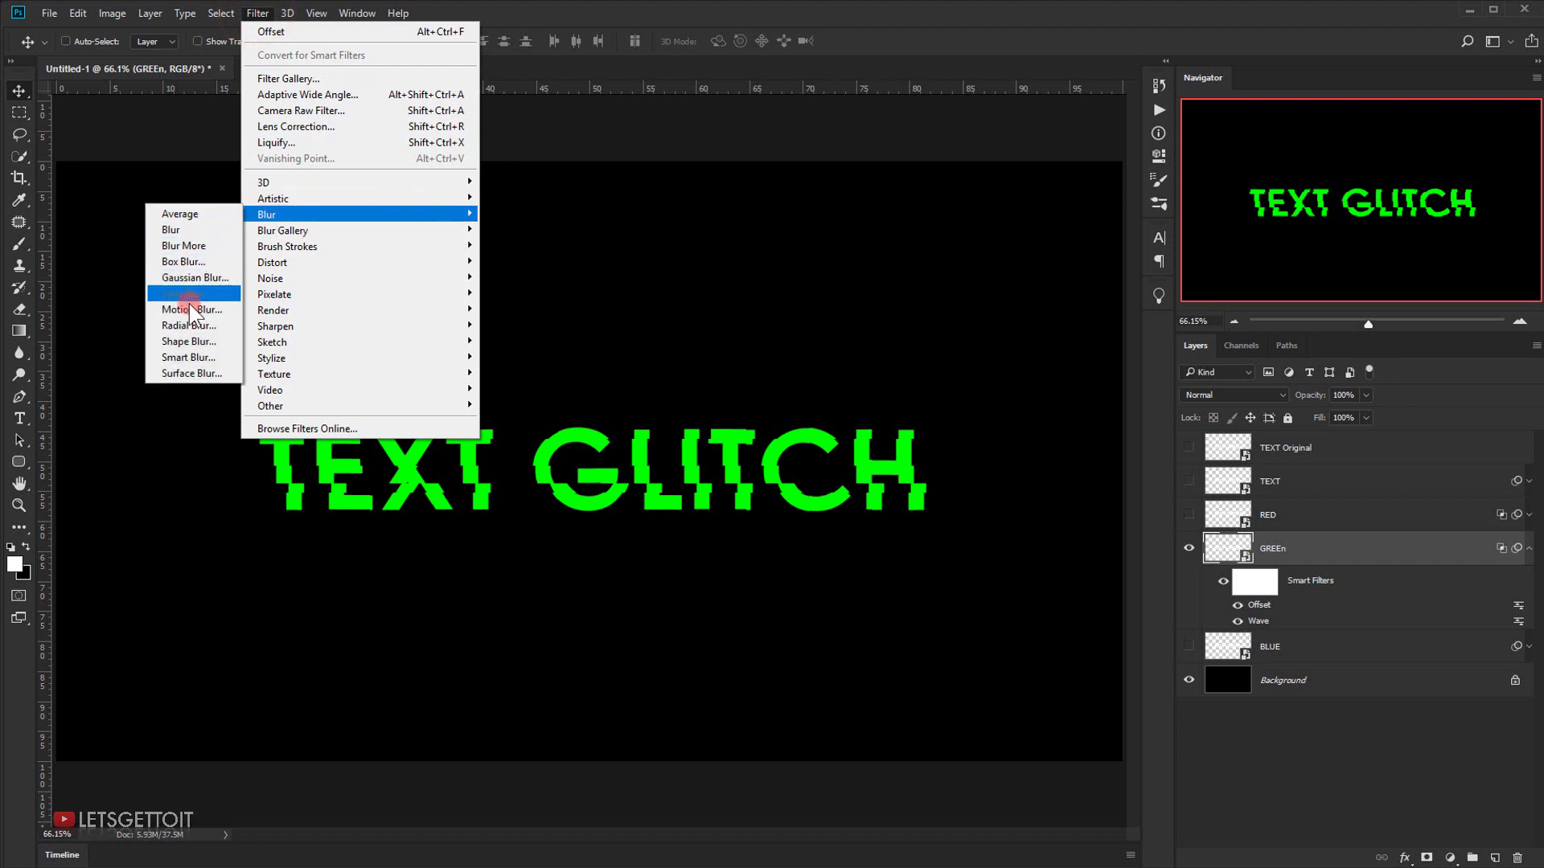
left_click(190, 308)
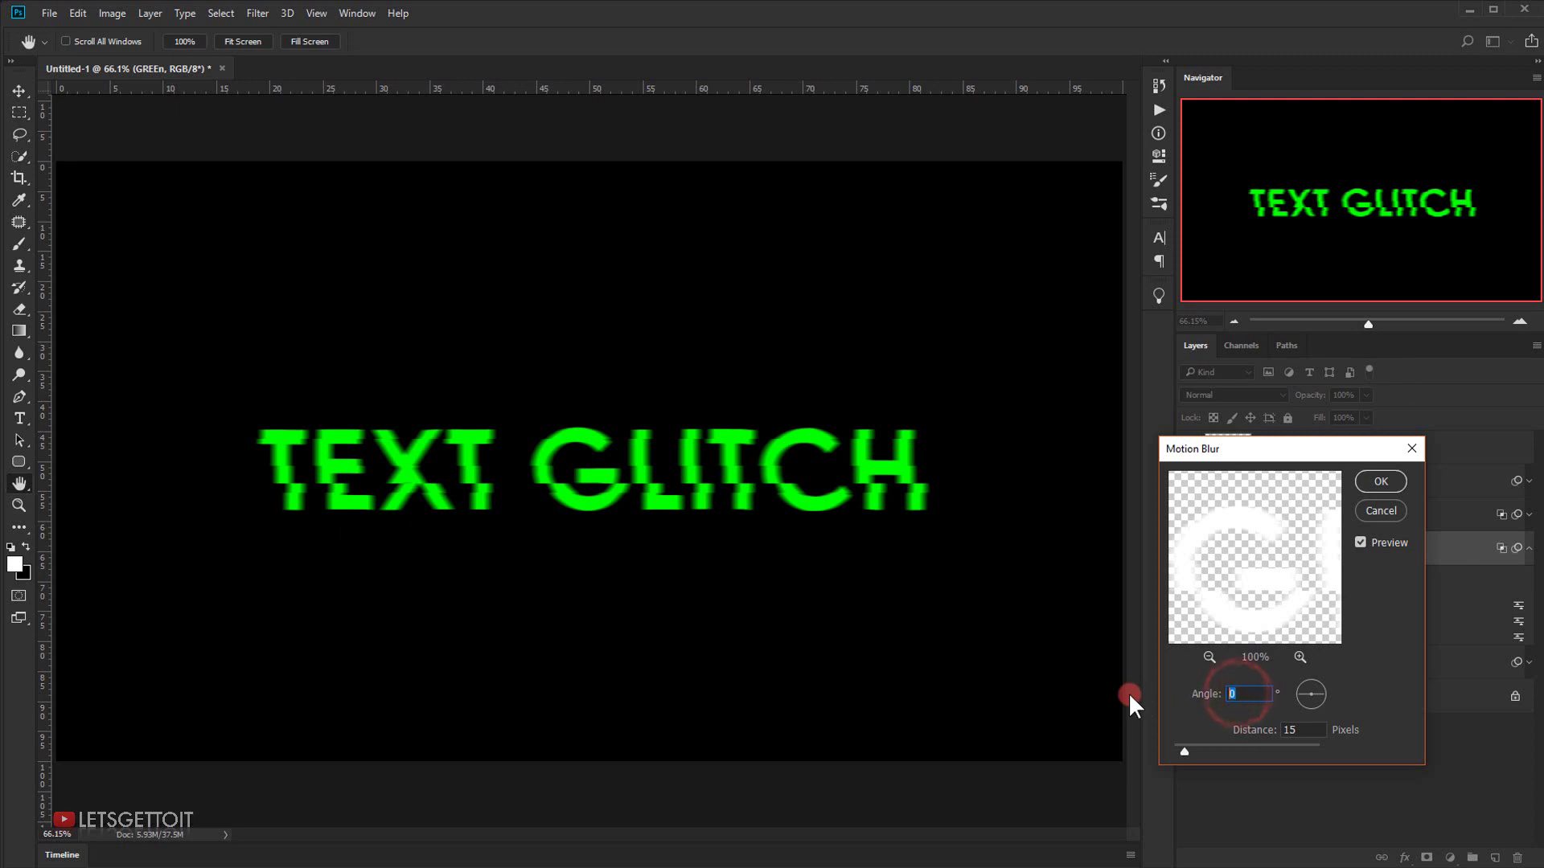
type("90")
left_click(1341, 726)
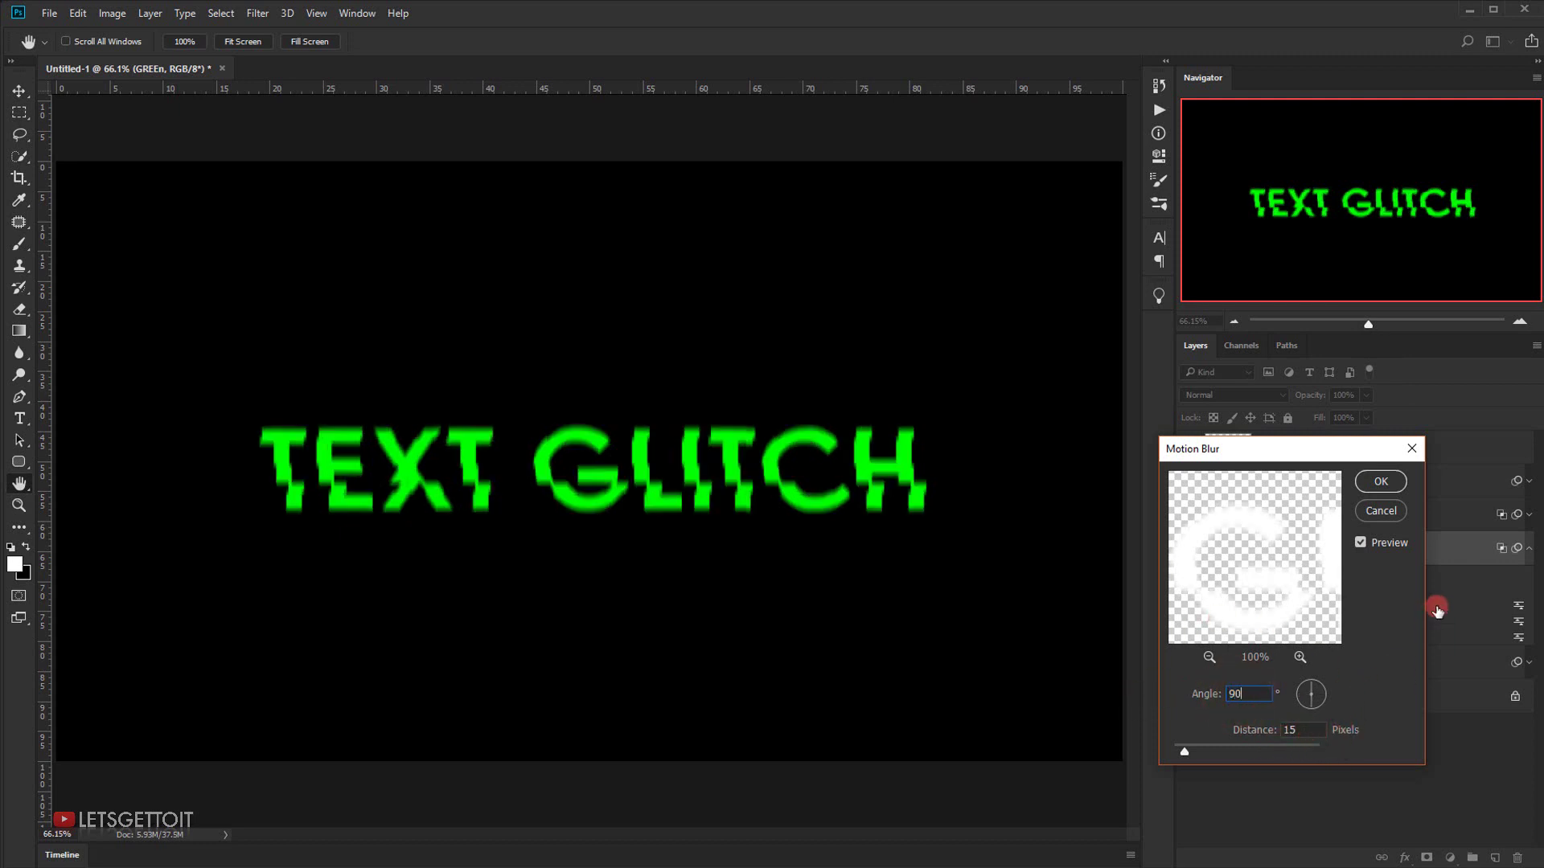
left_click(1380, 481)
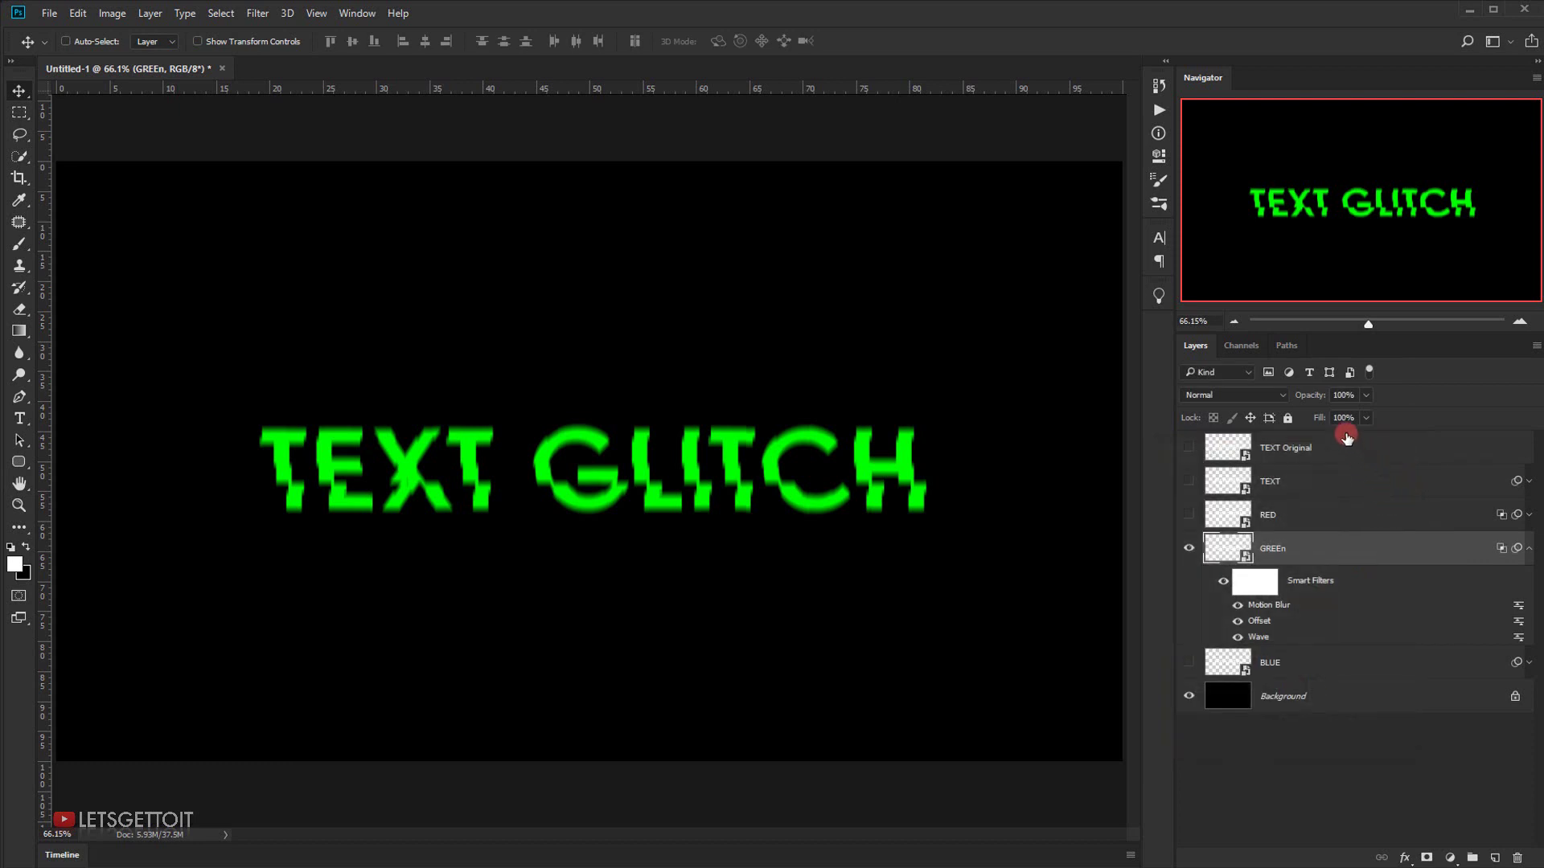
Set the GREEn layer's opacity to 70% and collapse its smart filter list
left_click(1354, 392)
type("70")
left_click(1526, 485)
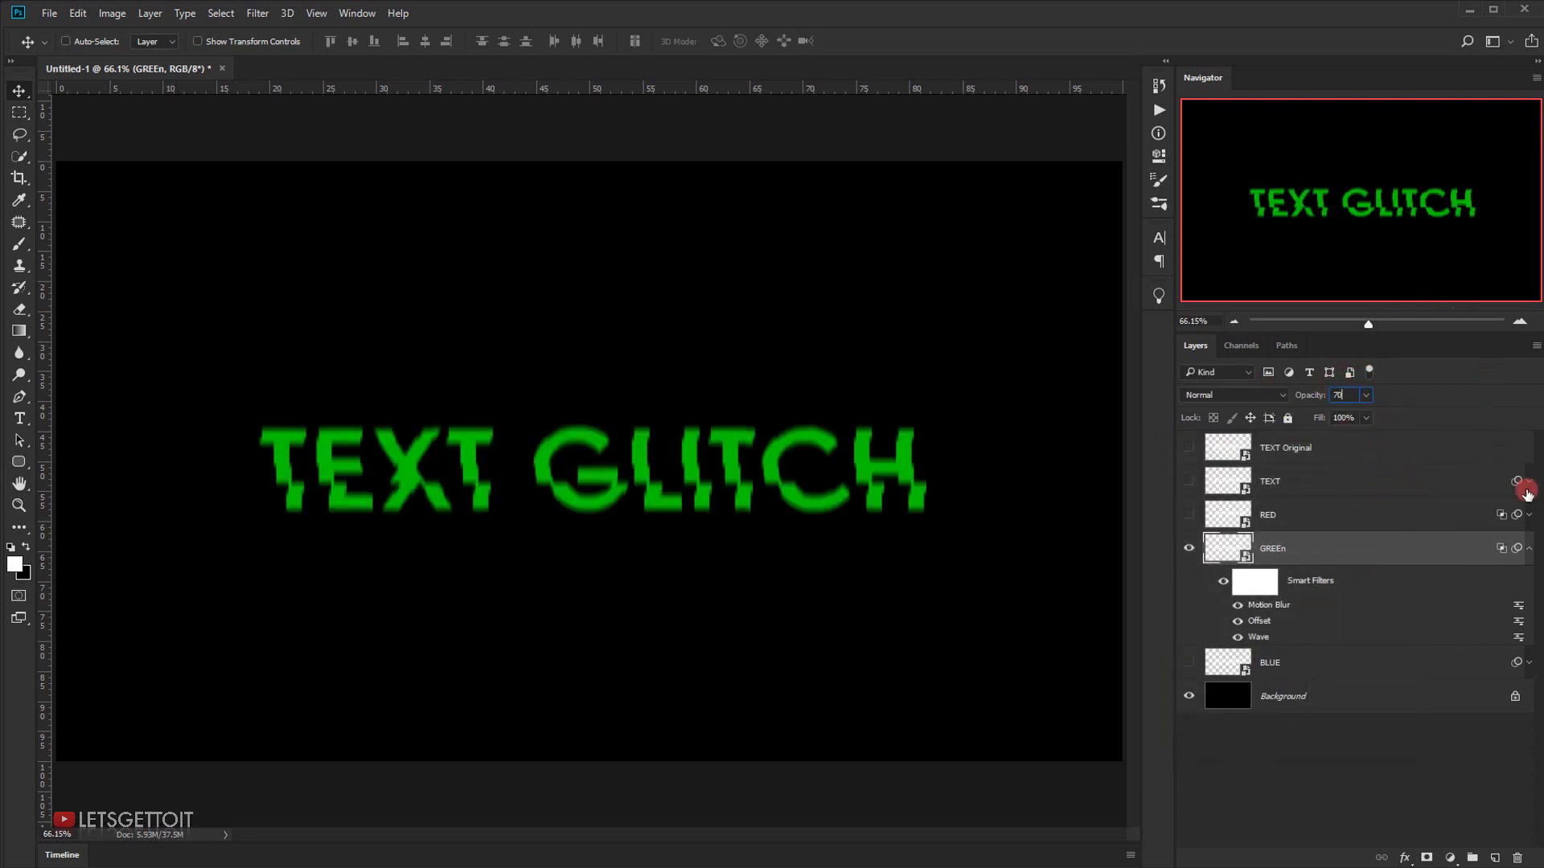
left_click(1529, 547)
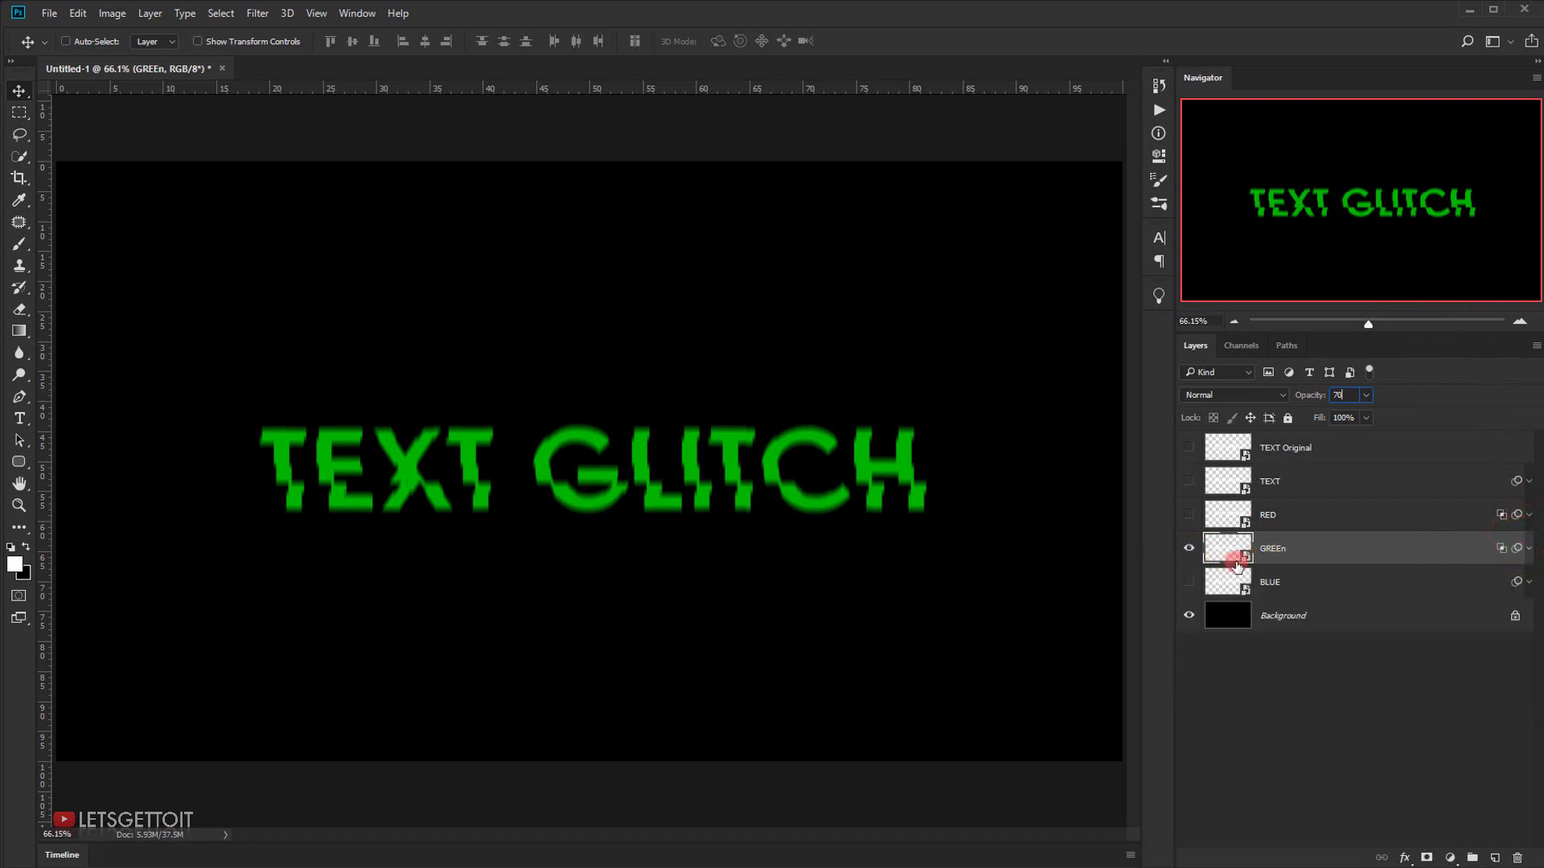
Hide the GREEn layer, show BLUE and make it the active layer
left_click(1189, 549)
left_click(1283, 587)
left_click(1194, 579)
left_click(1274, 582)
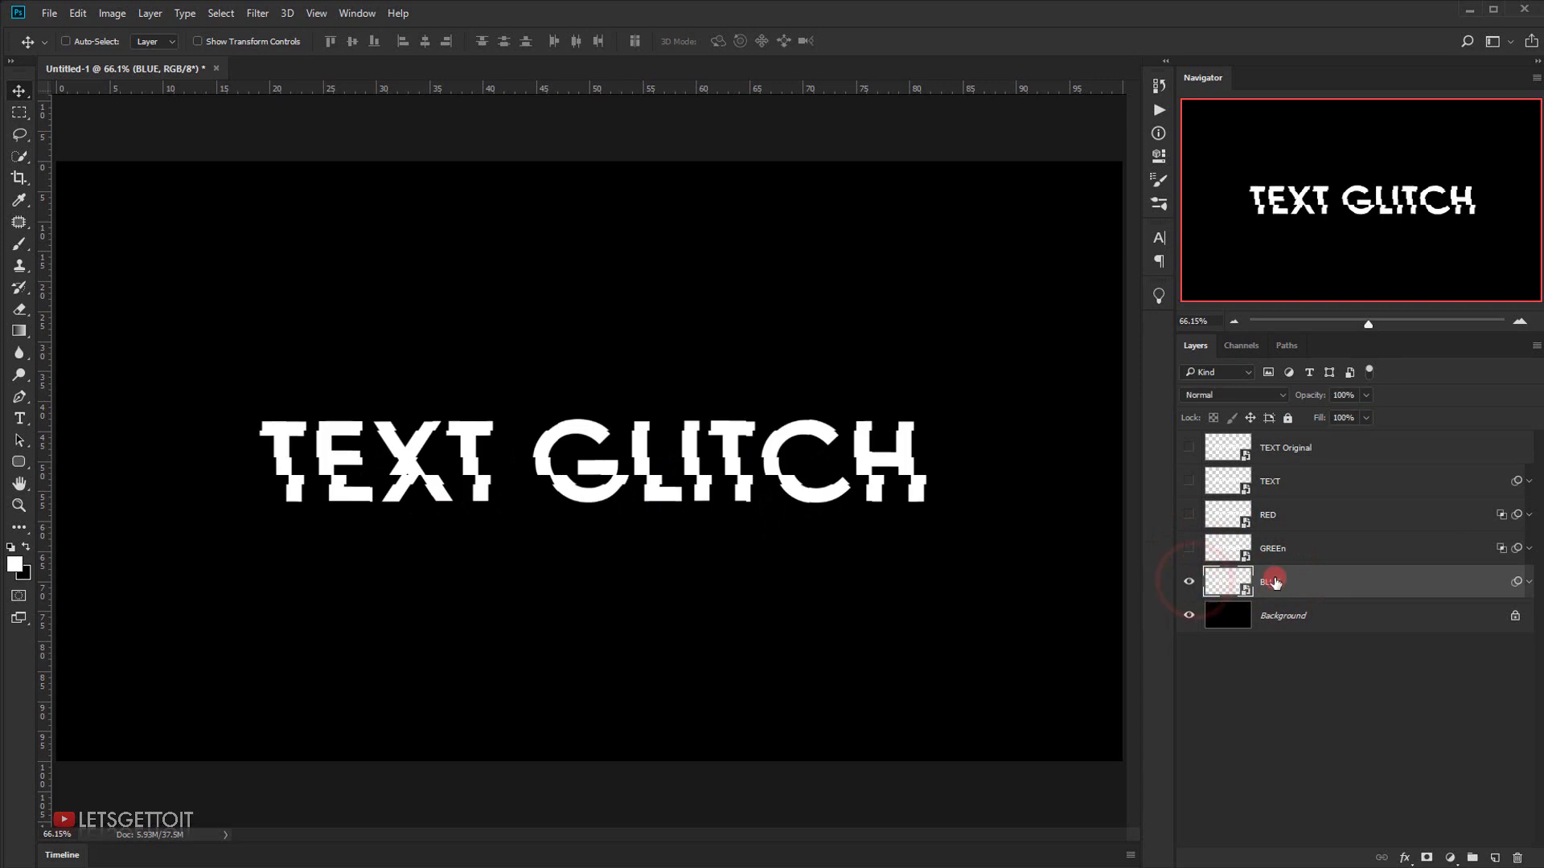
Restrict the BLUE layer's blending channels to blue only by excluding the R and G channels
double_click(1500, 586)
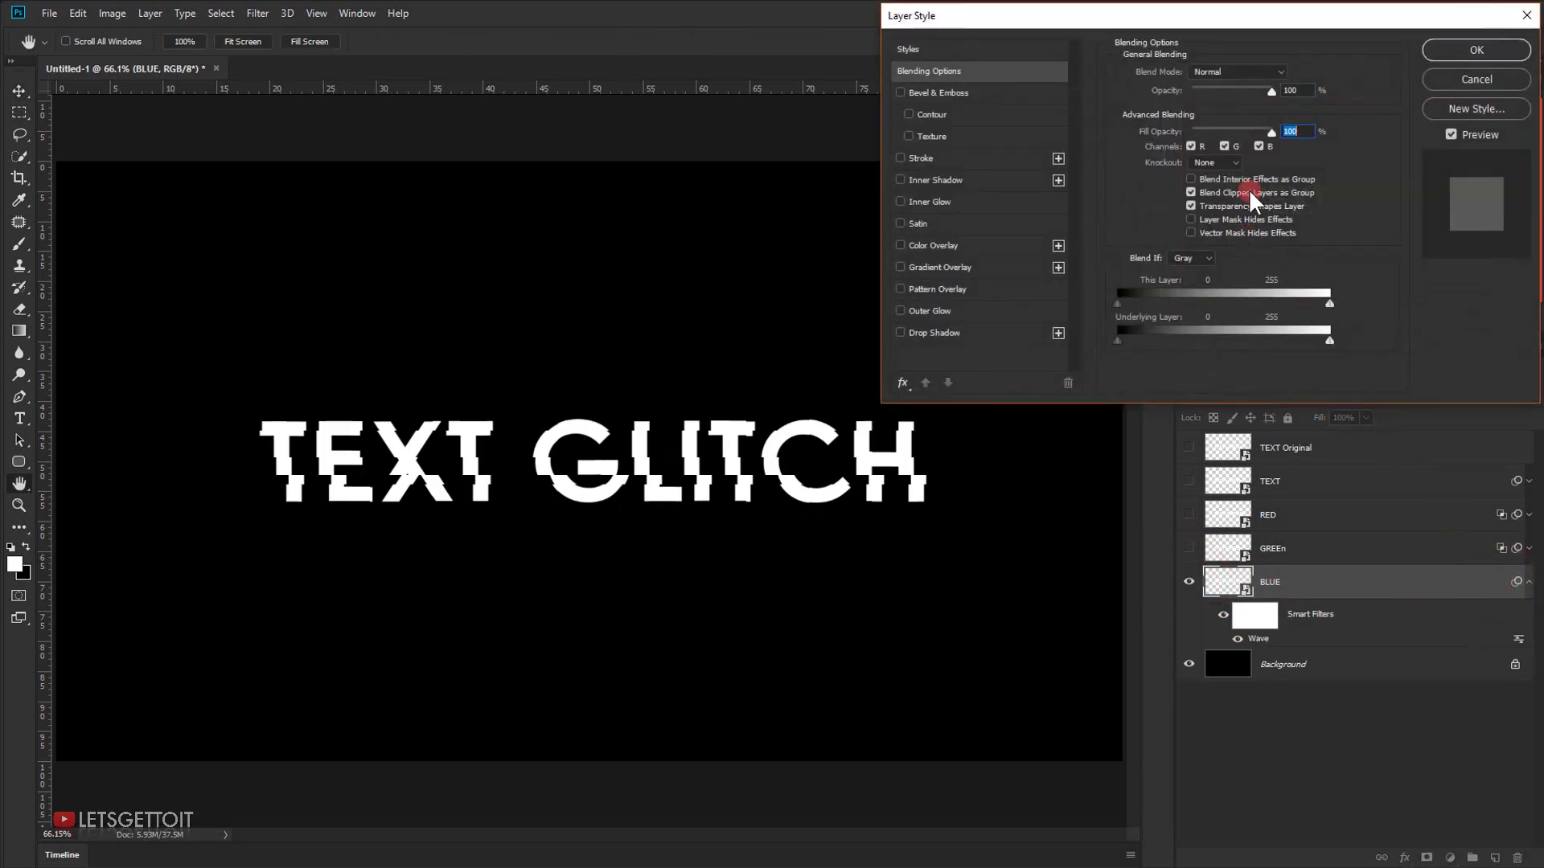
left_click(1226, 145)
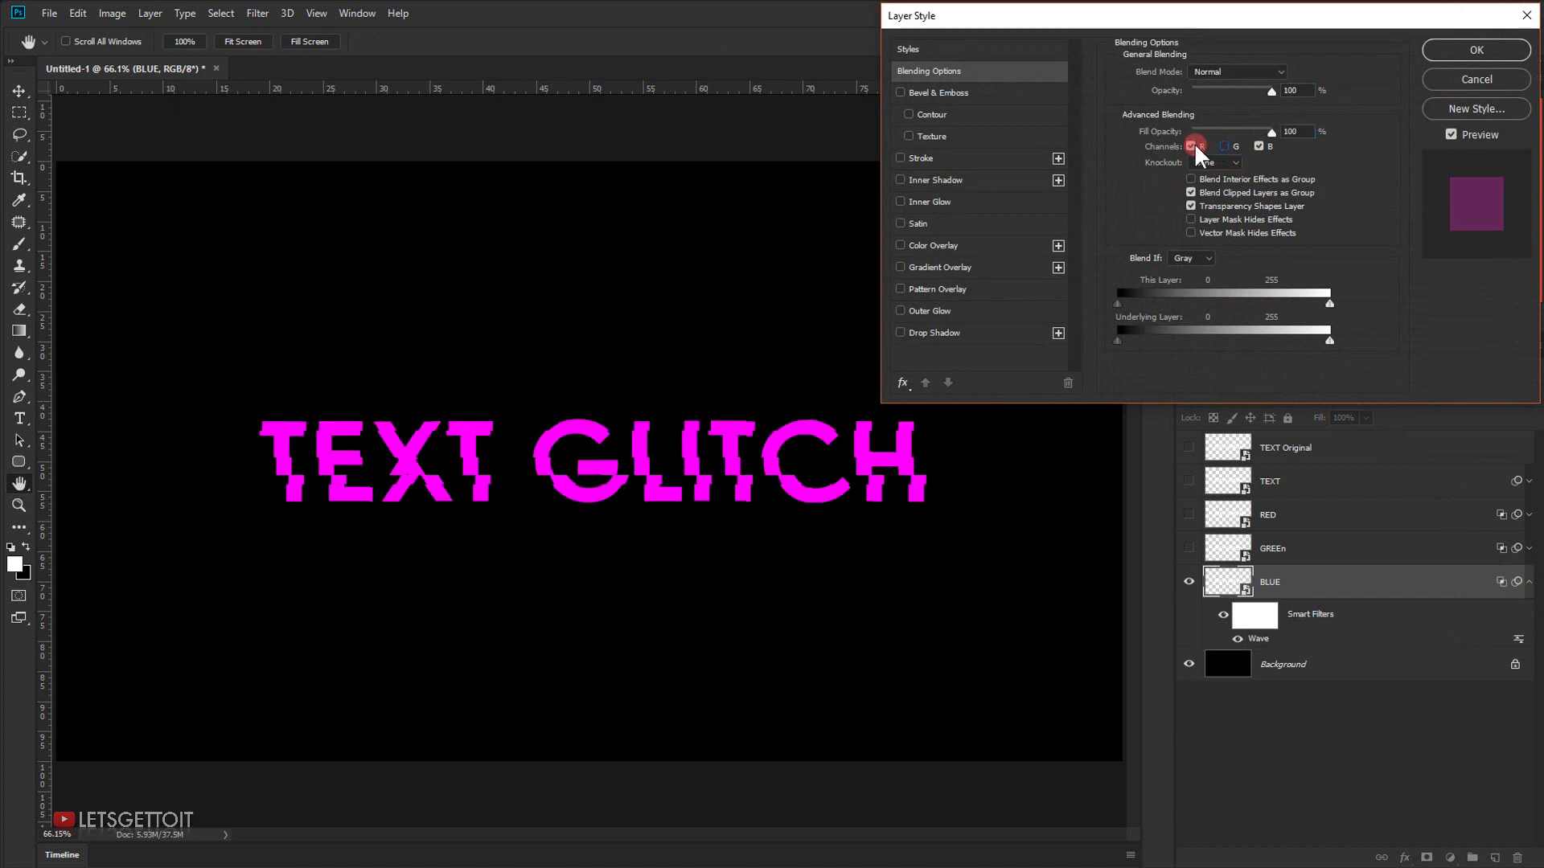
left_click(1192, 145)
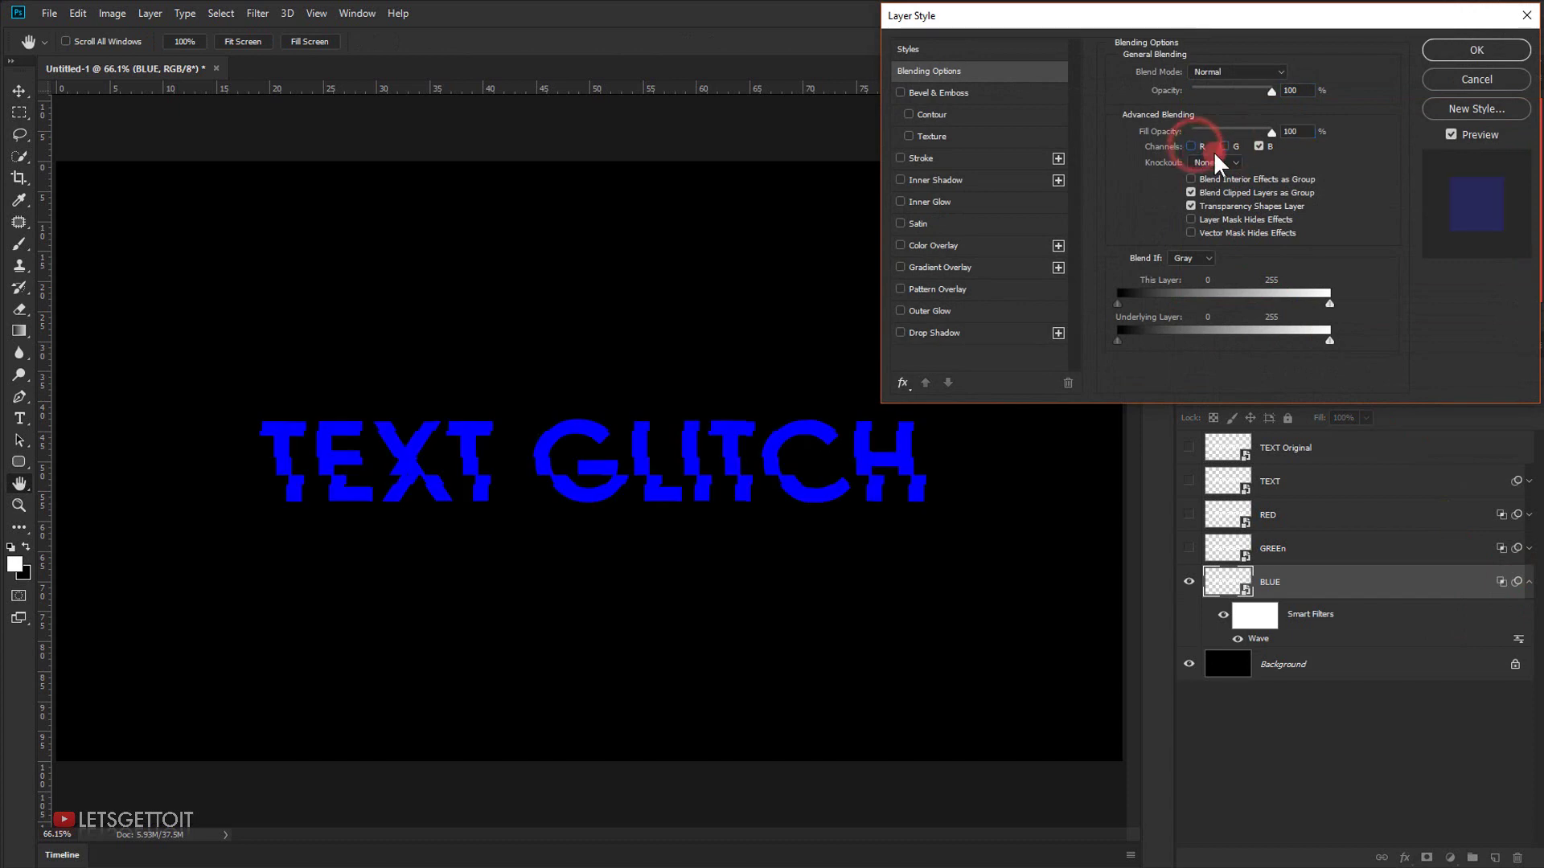
left_click(1476, 52)
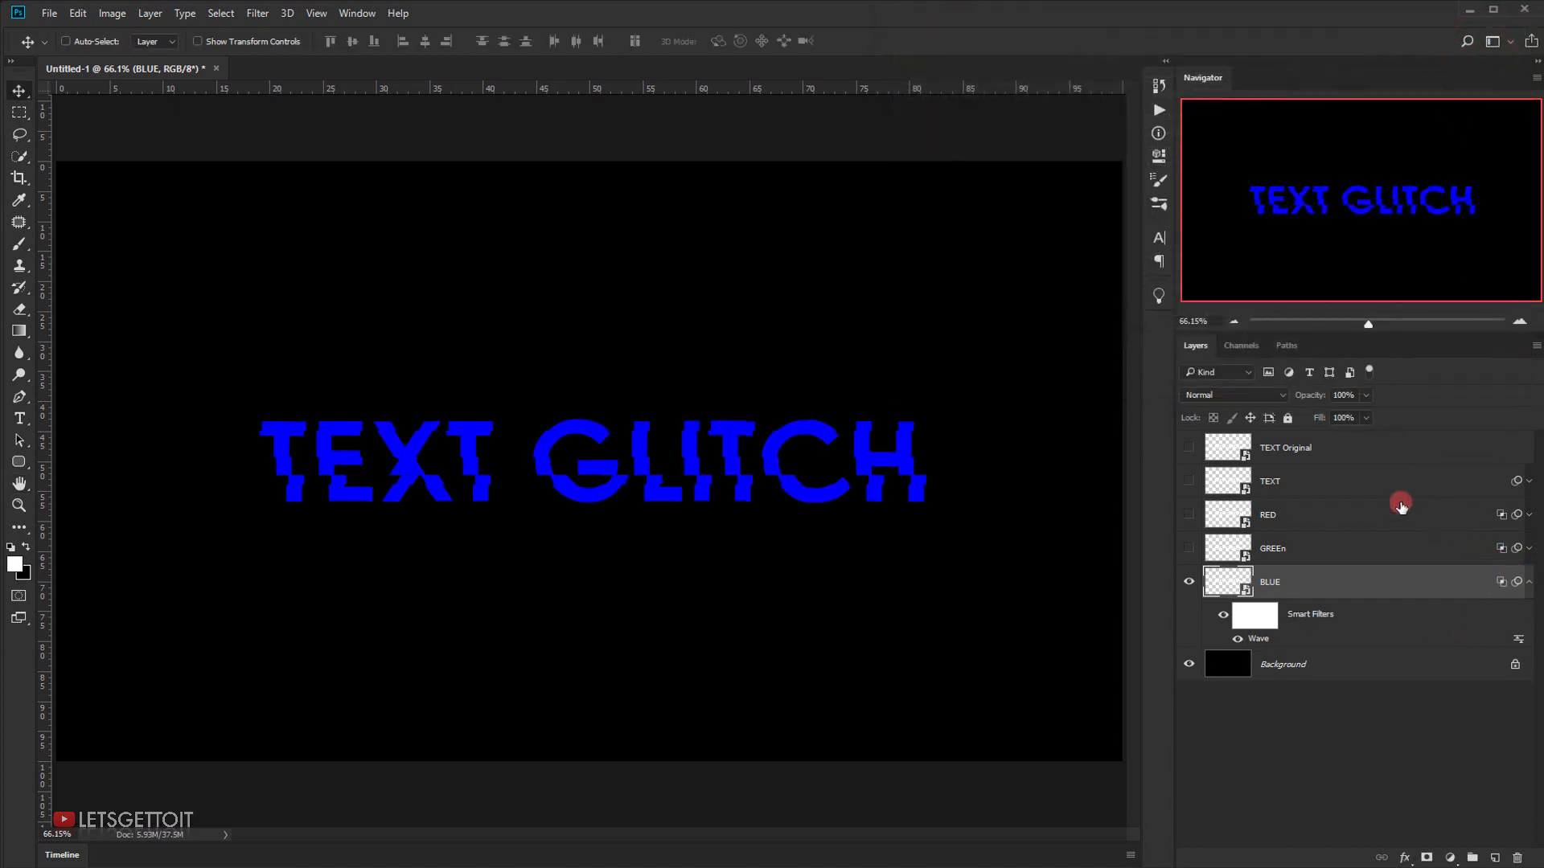
Apply an Offset filter to the BLUE layer with -15 pixels horizontal and +5 pixels vertical, repeating edge pixels
left_click(256, 13)
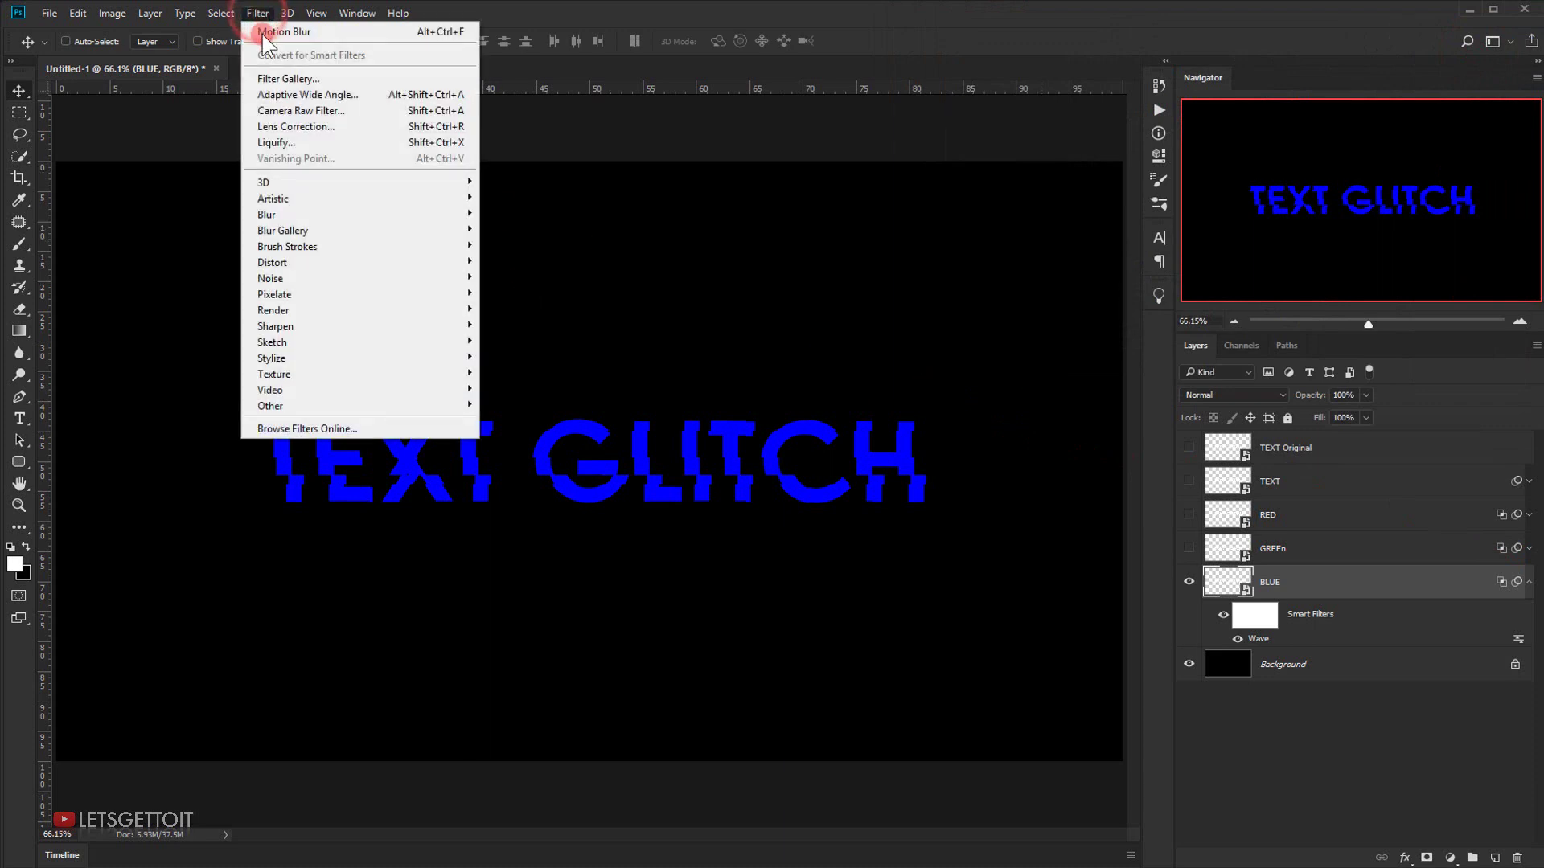
mouse_move(330, 402)
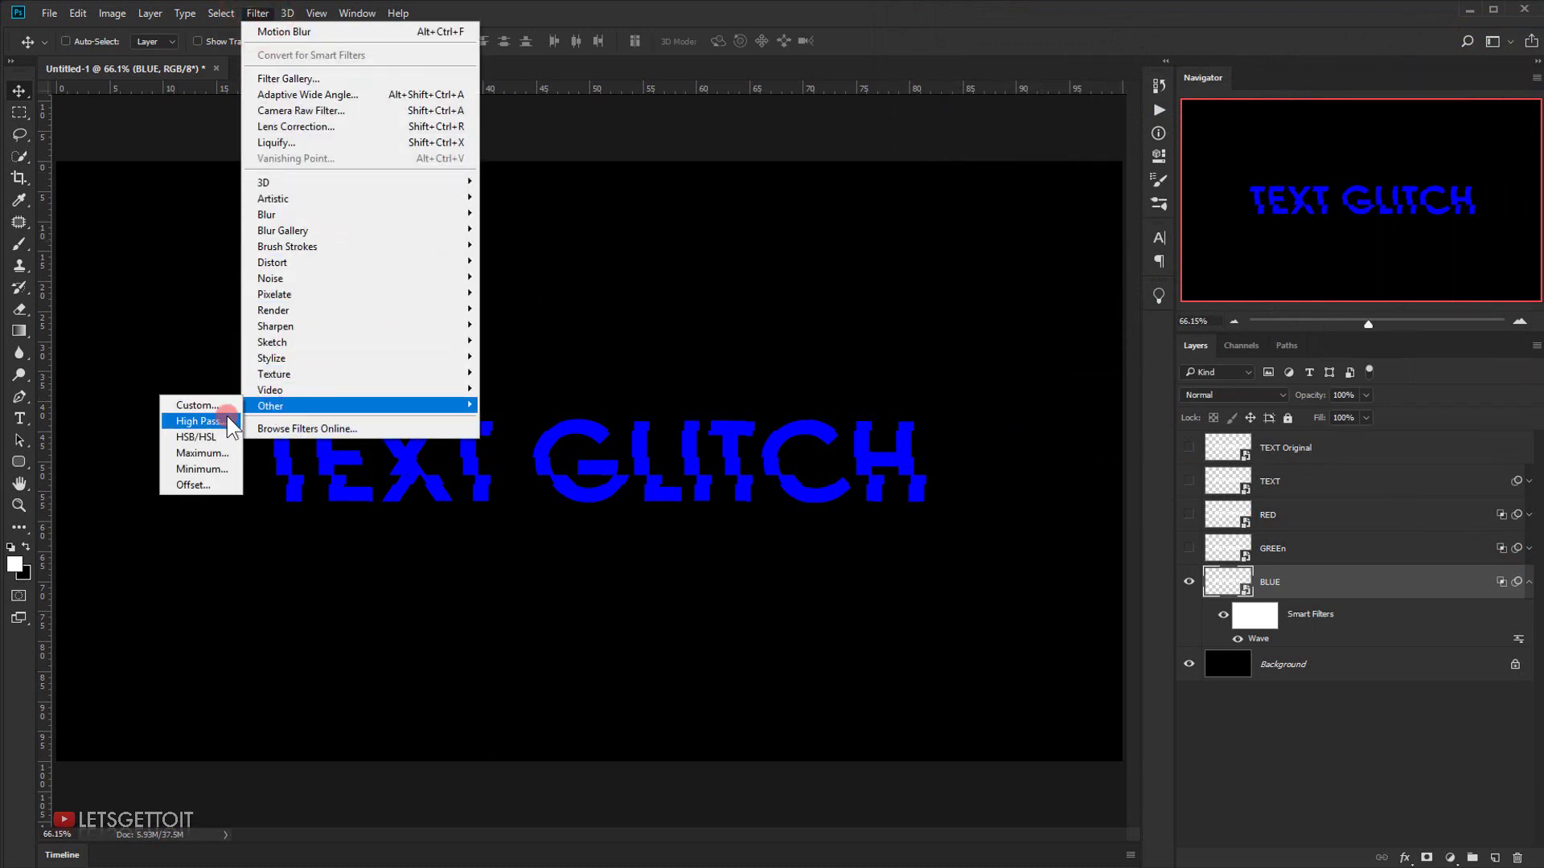
left_click(209, 483)
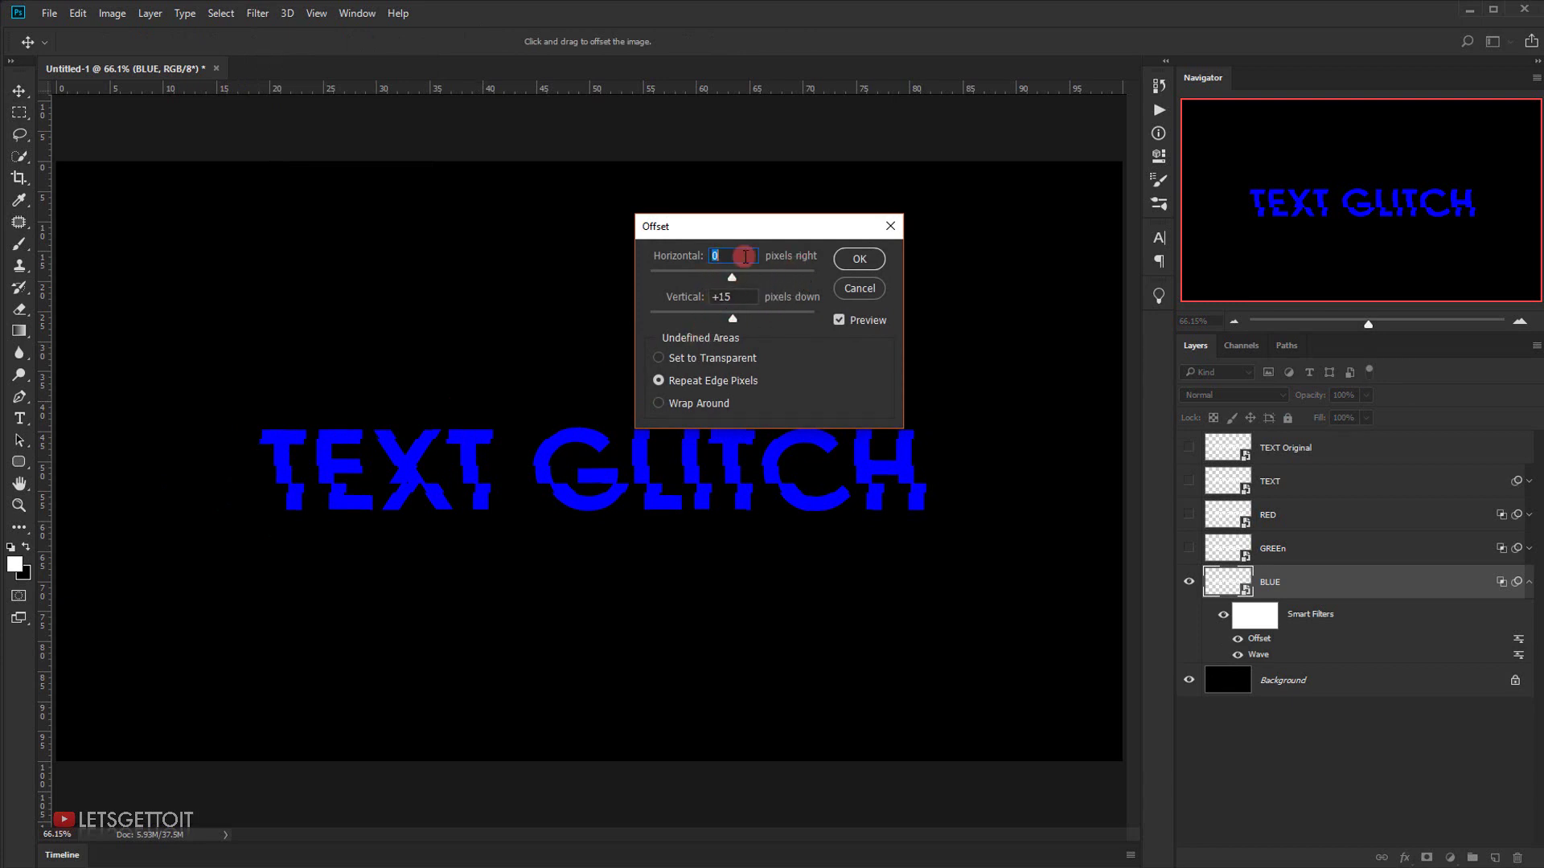
type("15")
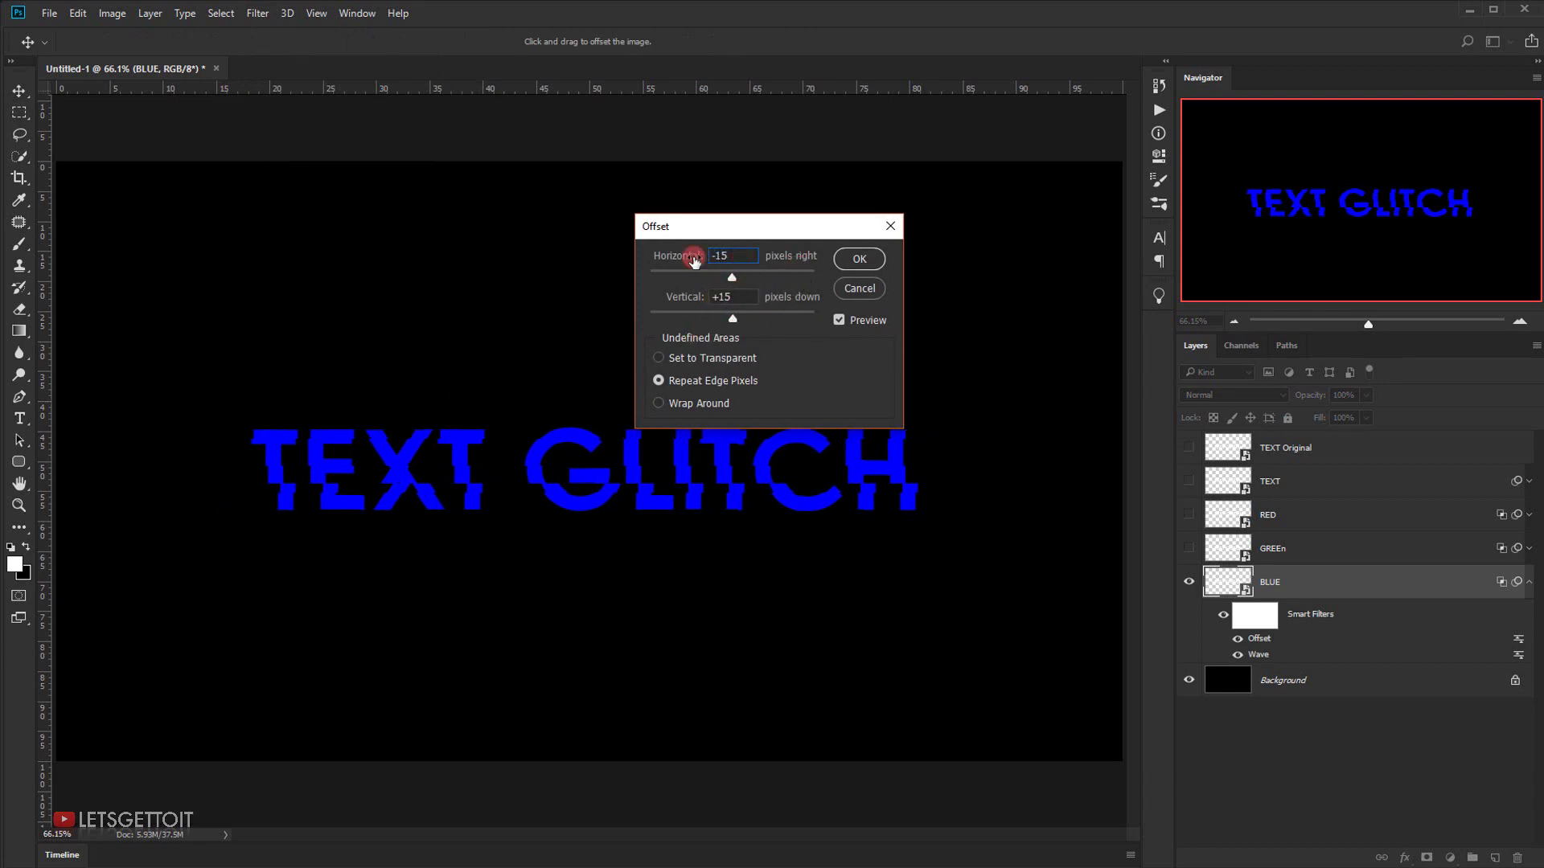
double_click(729, 298)
key("BackSpace")
type("5")
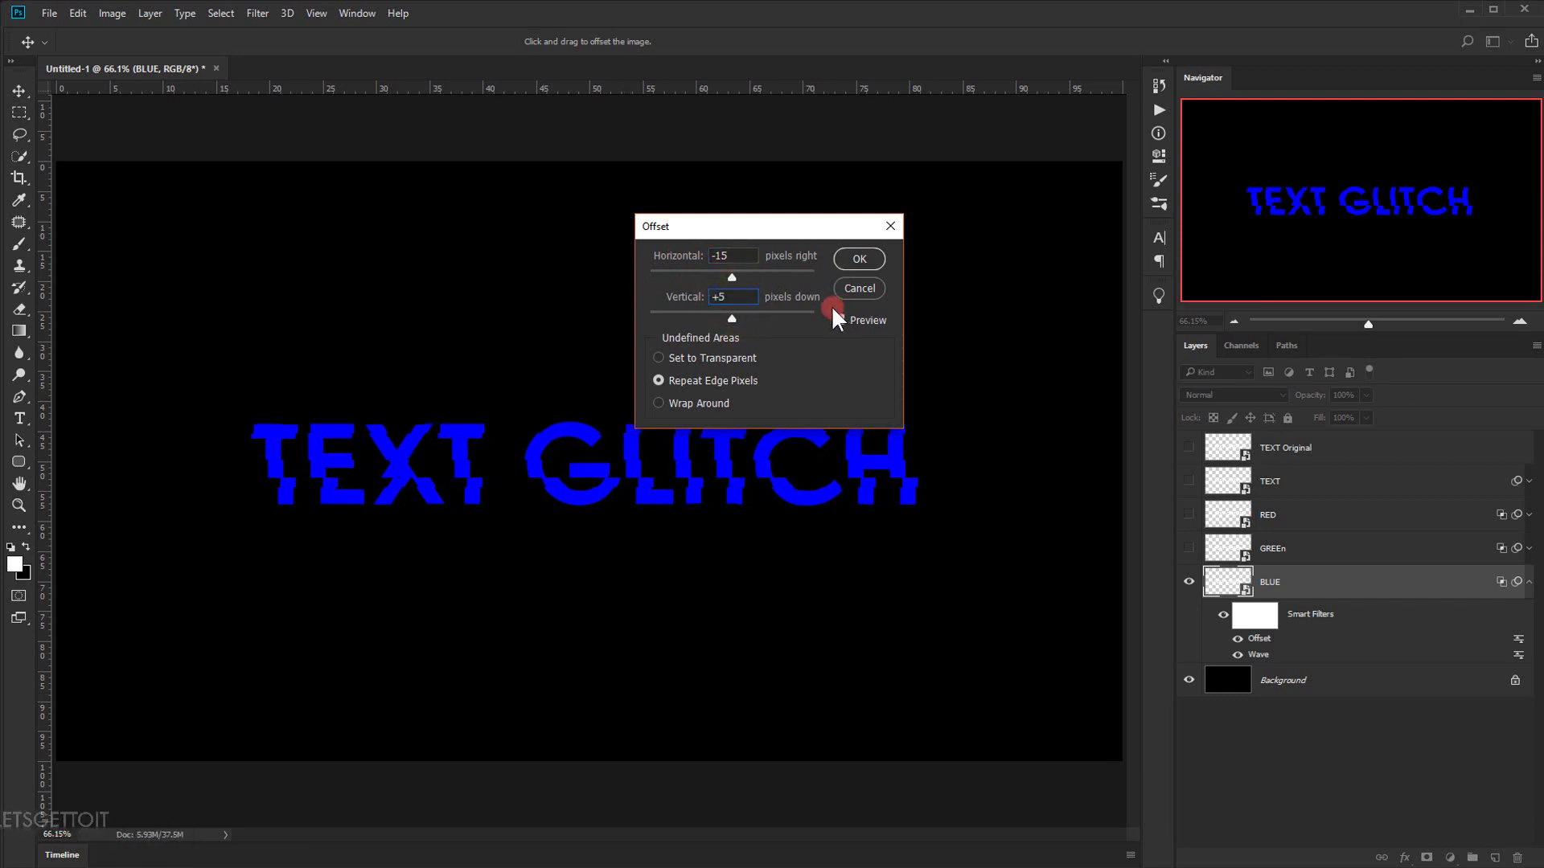
left_click(881, 260)
Apply a Motion Blur to the BLUE layer with a 0° angle and a distance of 15 pixels
left_click(256, 14)
mouse_move(302, 221)
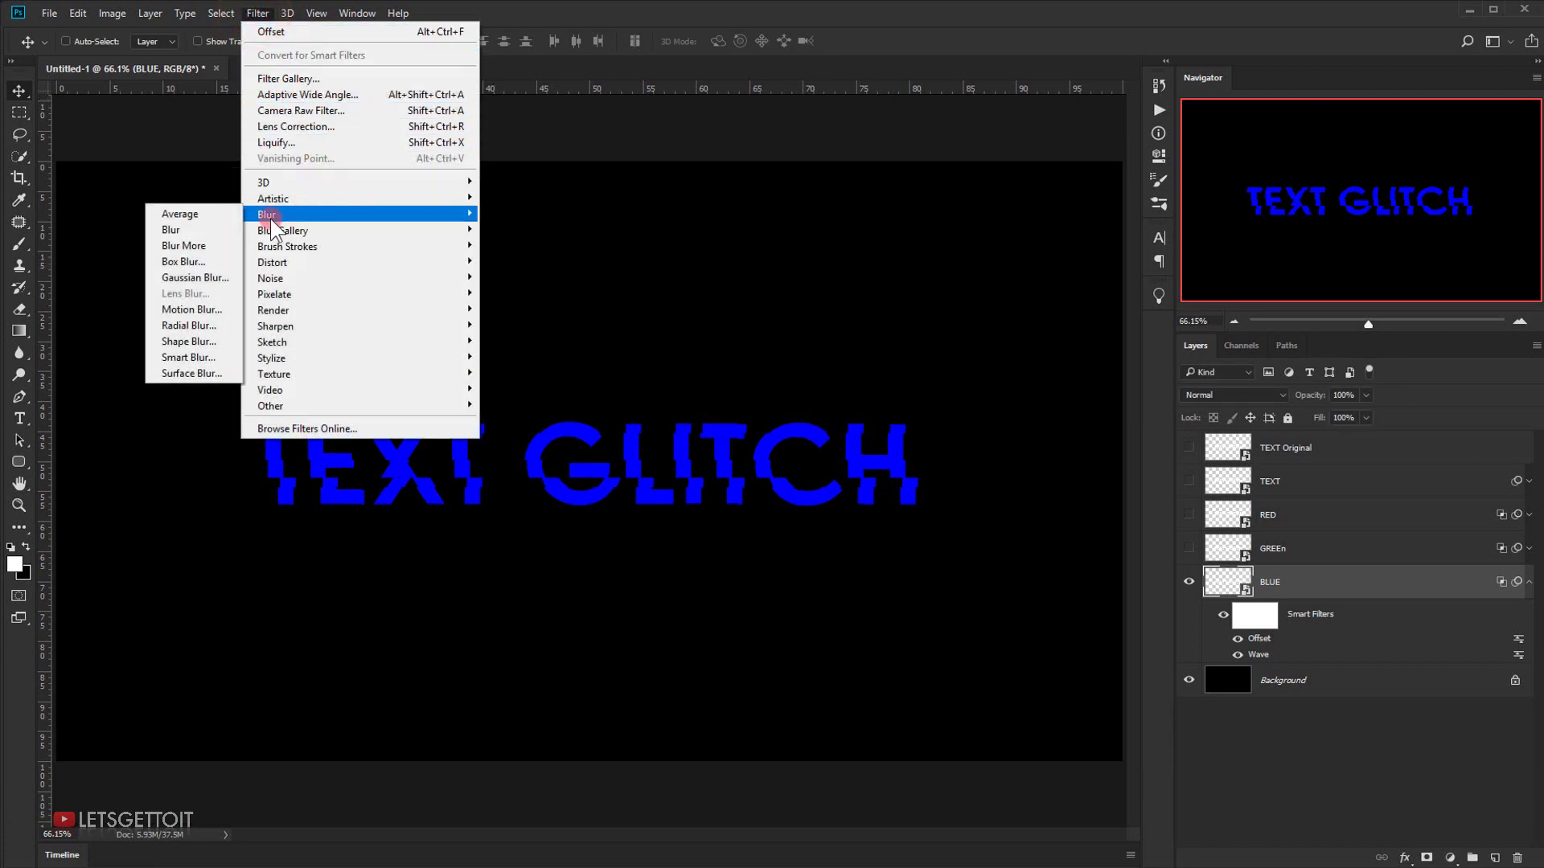
left_click(202, 310)
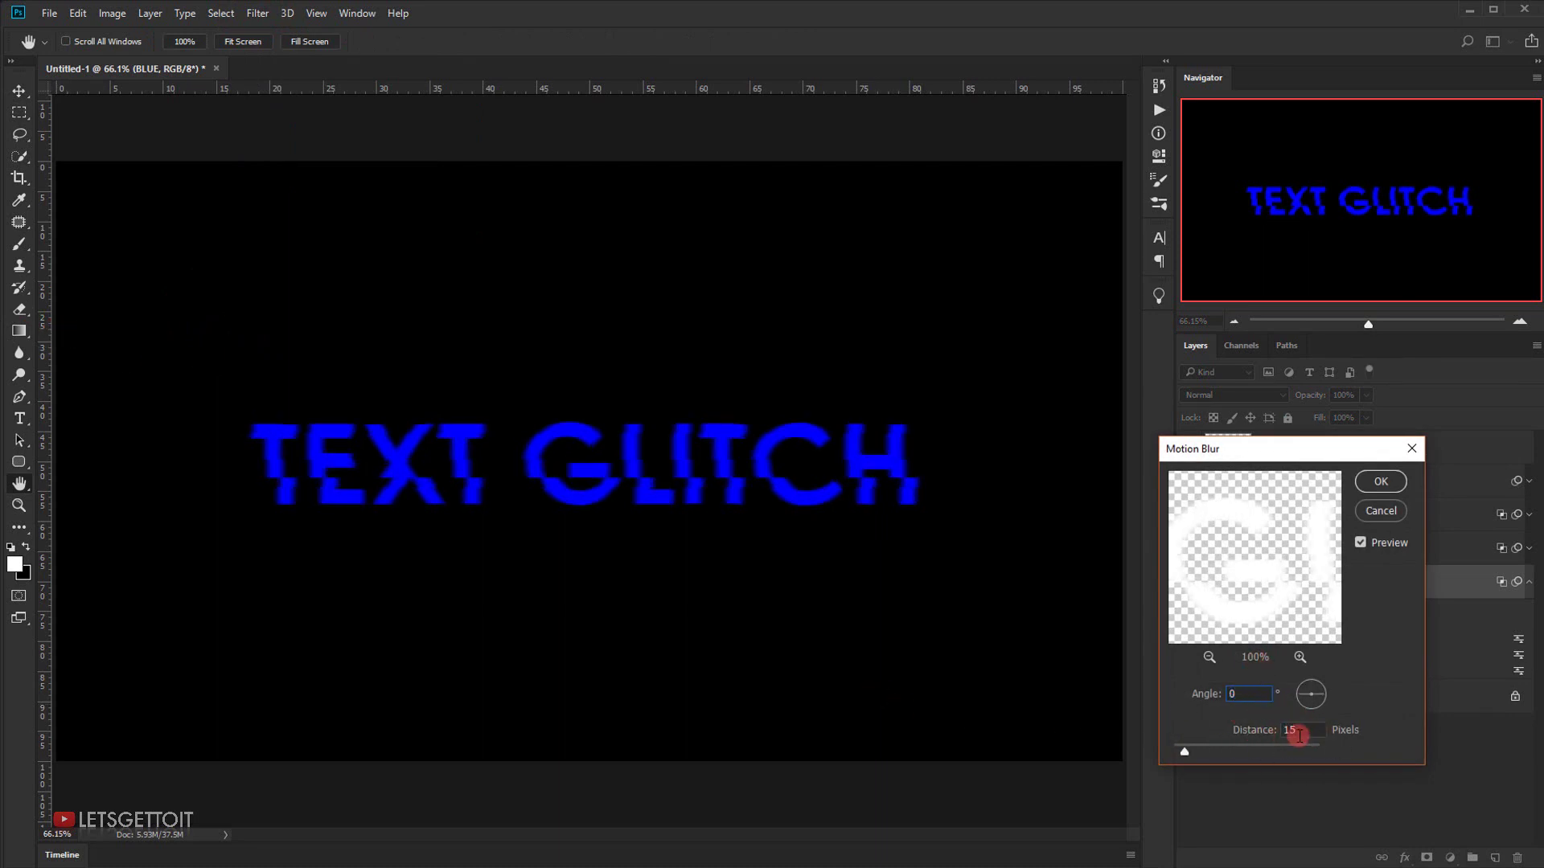
left_click(1383, 479)
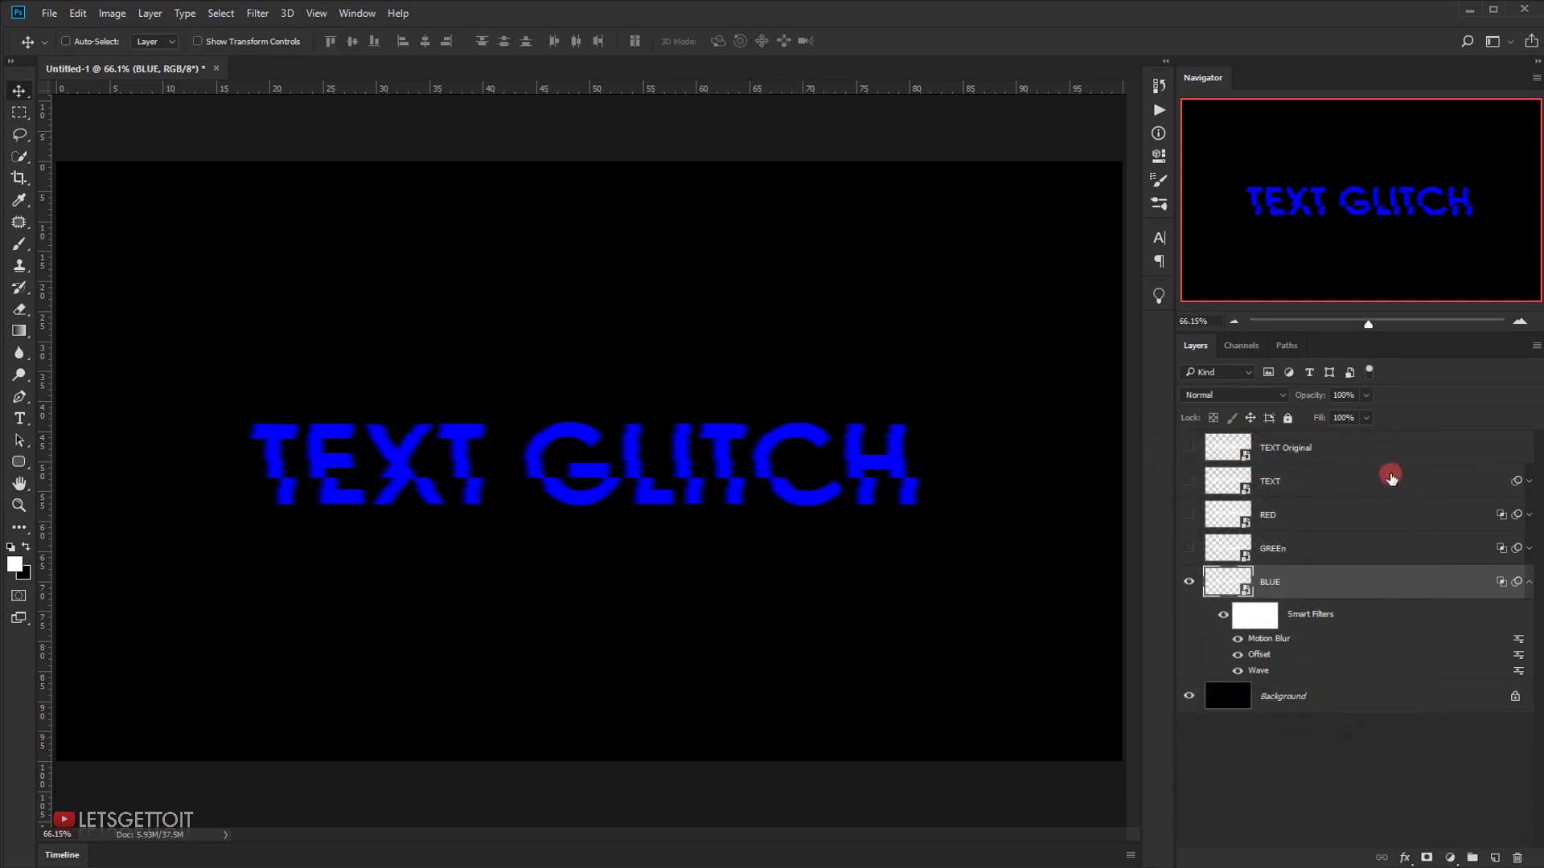
Set the BLUE layer's opacity to 70% and collapse its smart filter list
double_click(1356, 395)
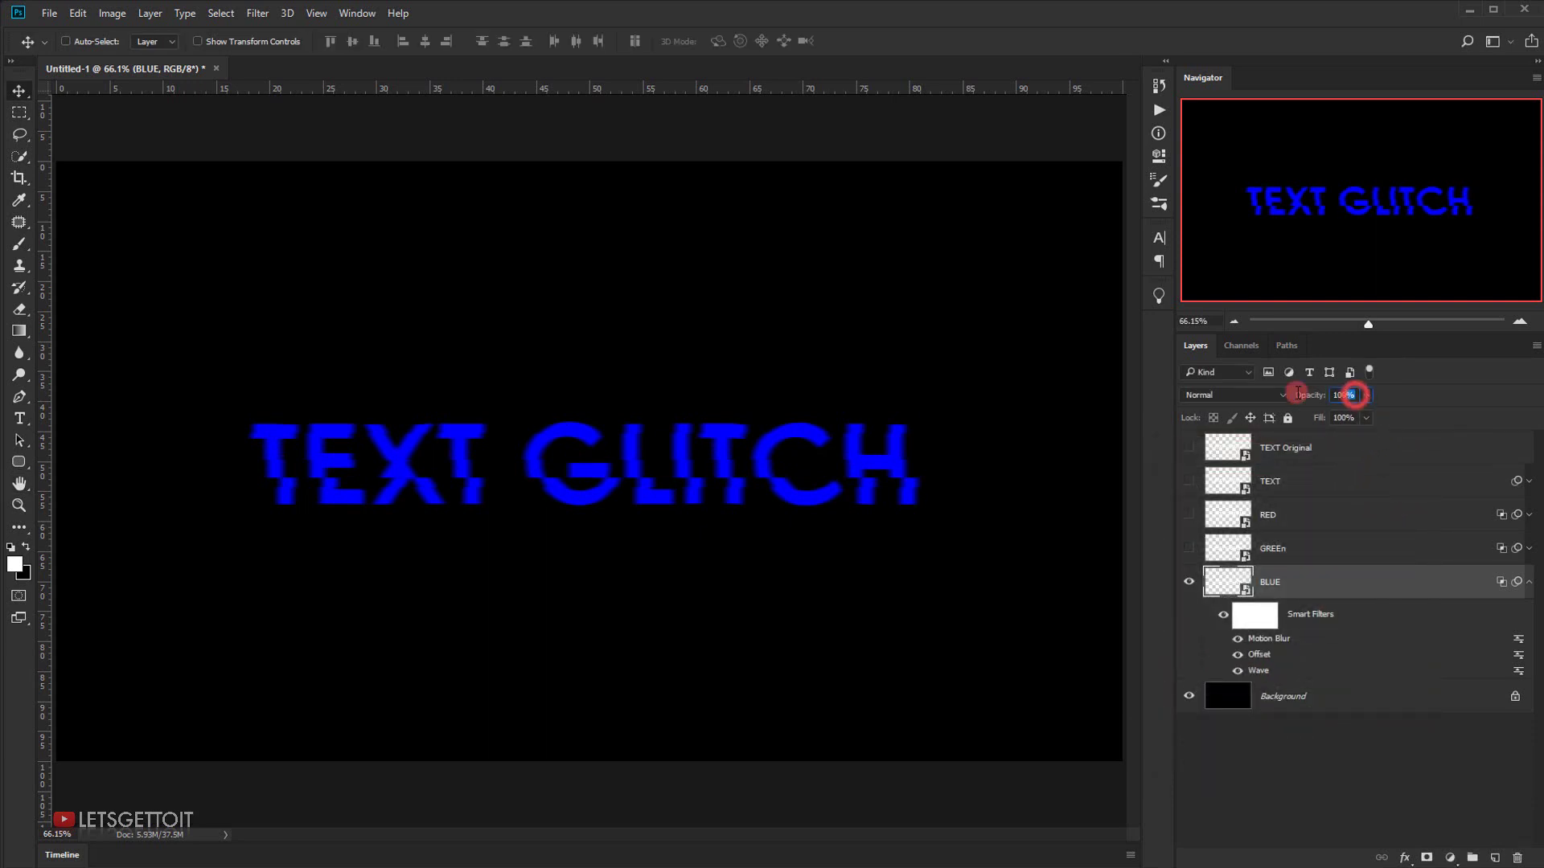
type("70")
key("Return")
left_click(1242, 384)
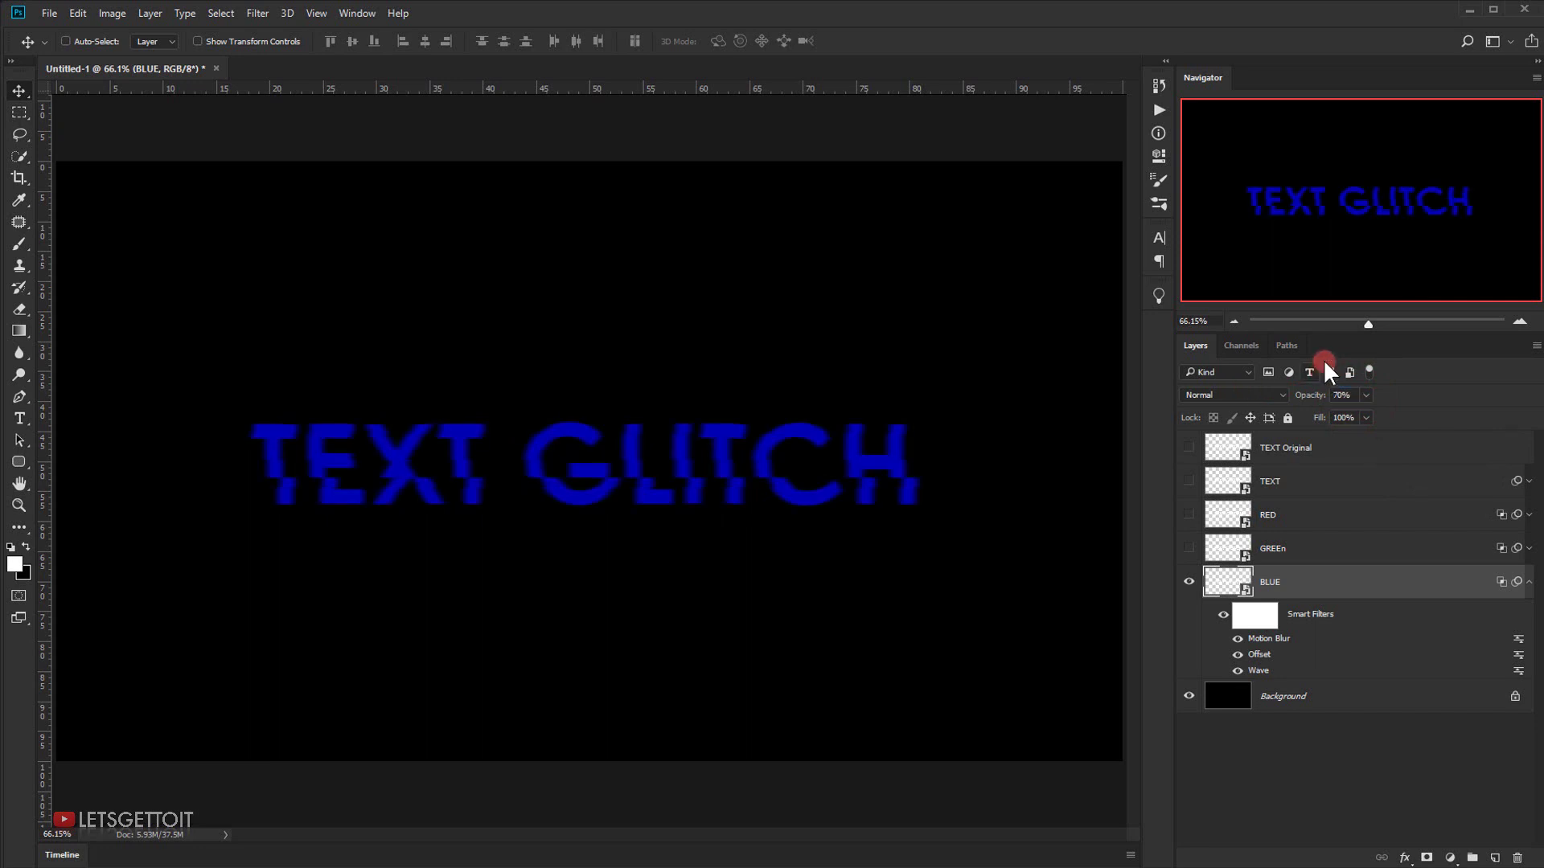
left_click(1528, 582)
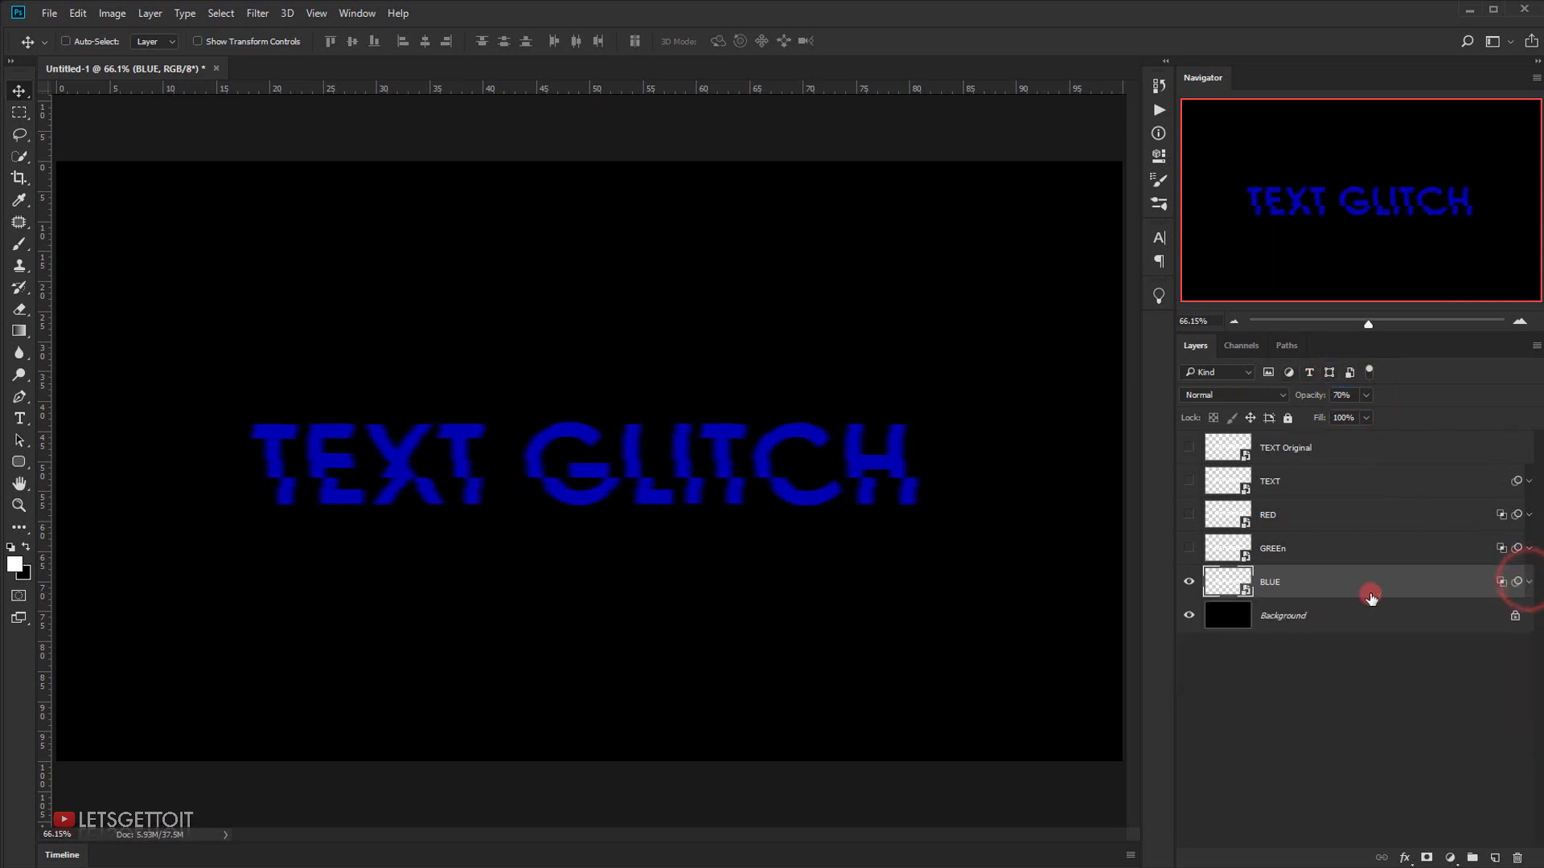
Show the GREEn, RED and TEXT layers and make TEXT the active layer
left_click(1190, 550)
left_click(1189, 515)
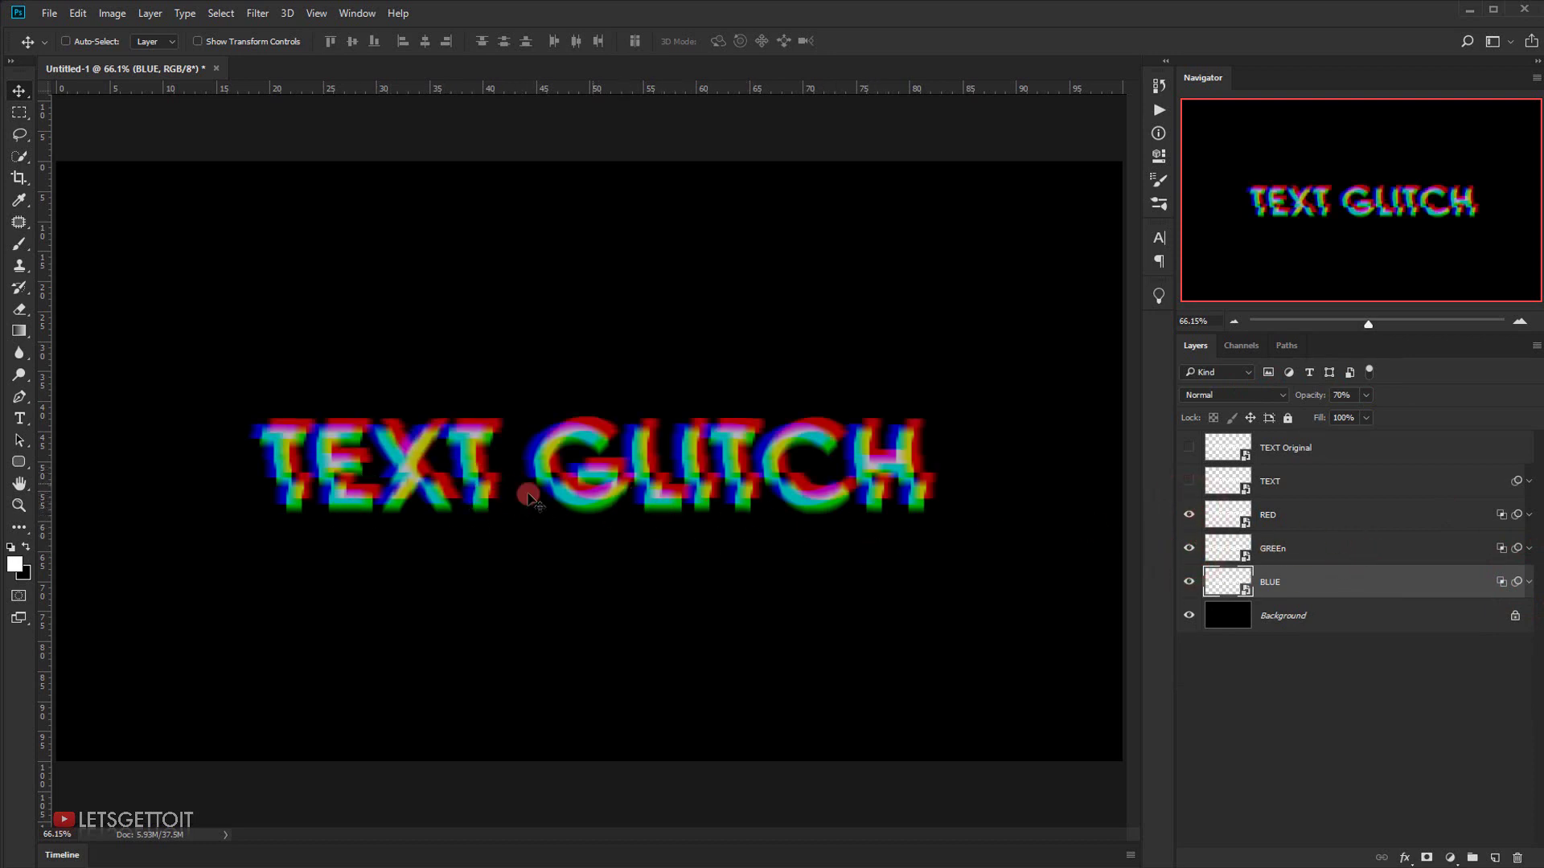
left_click(1274, 518)
left_click(1302, 481)
left_click(1190, 481)
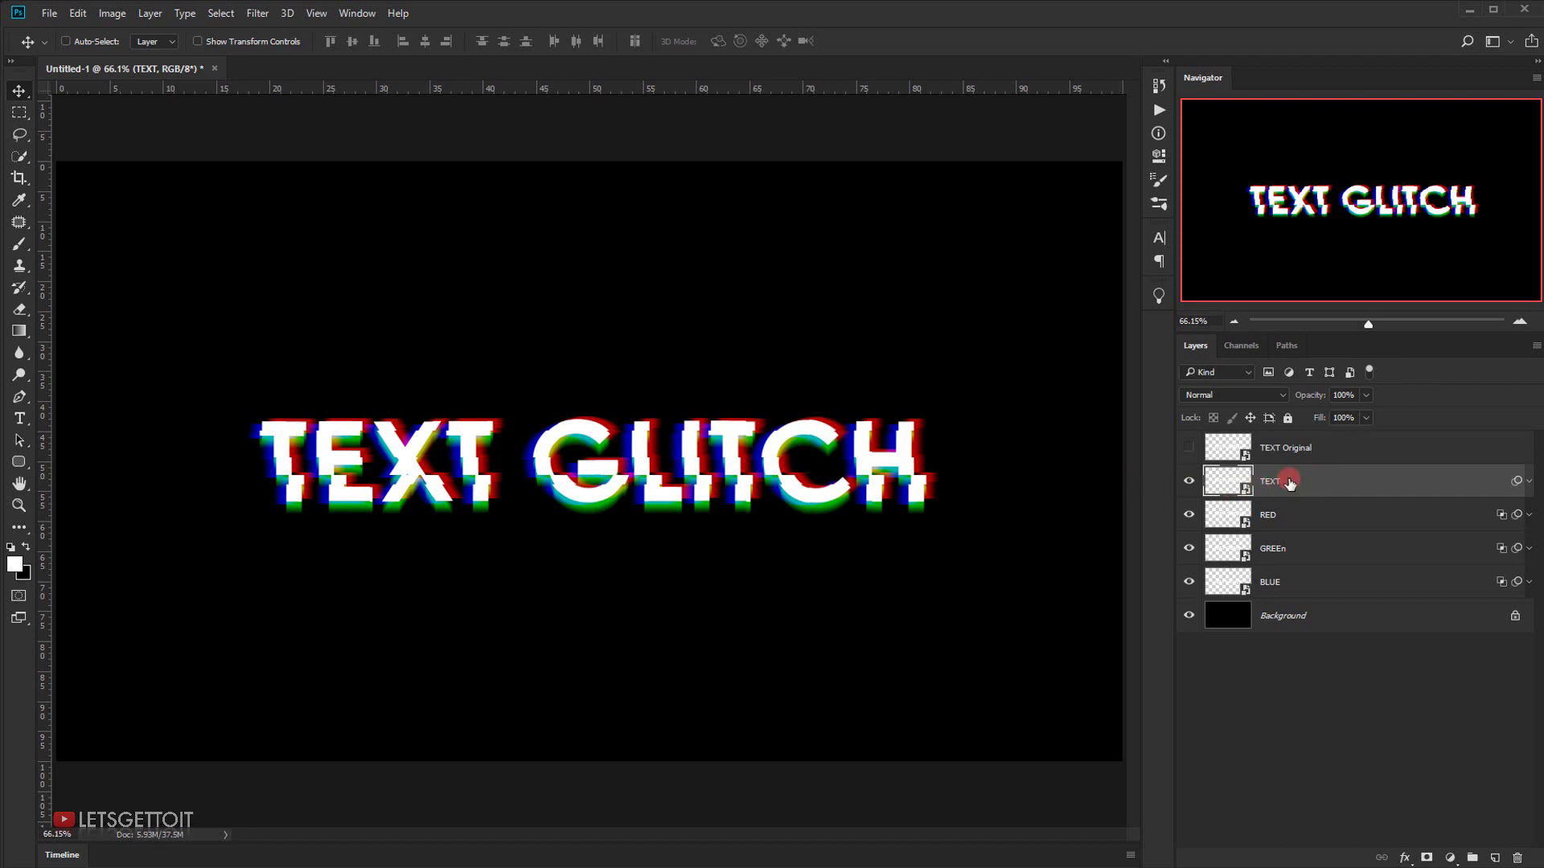
Apply a Gaussian Blur with a radius of 2.0 pixels to the TEXT layer
left_click(259, 11)
left_click(281, 215)
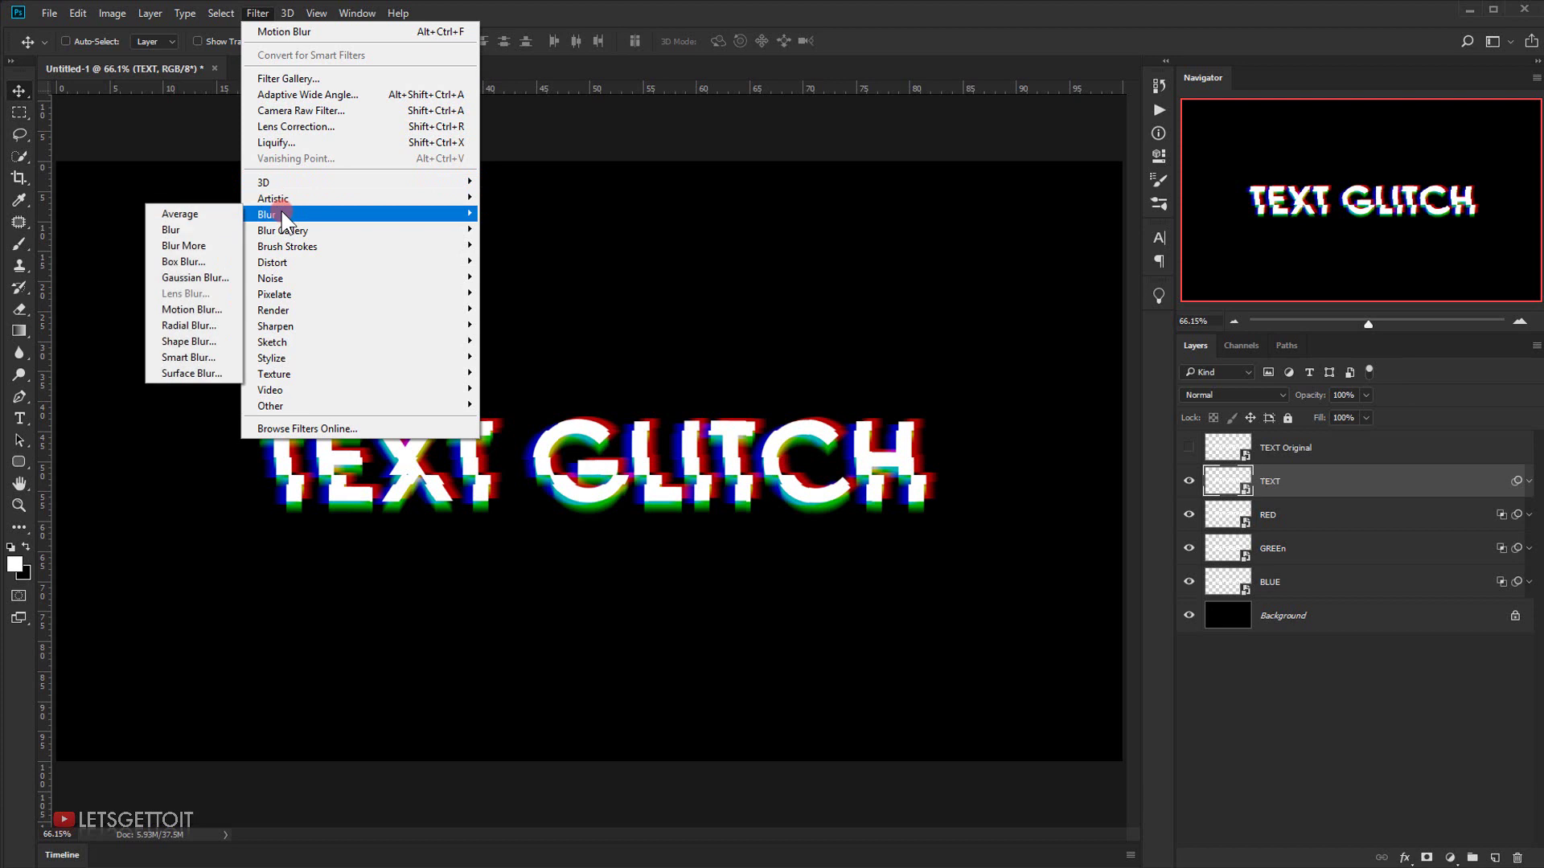
left_click(190, 280)
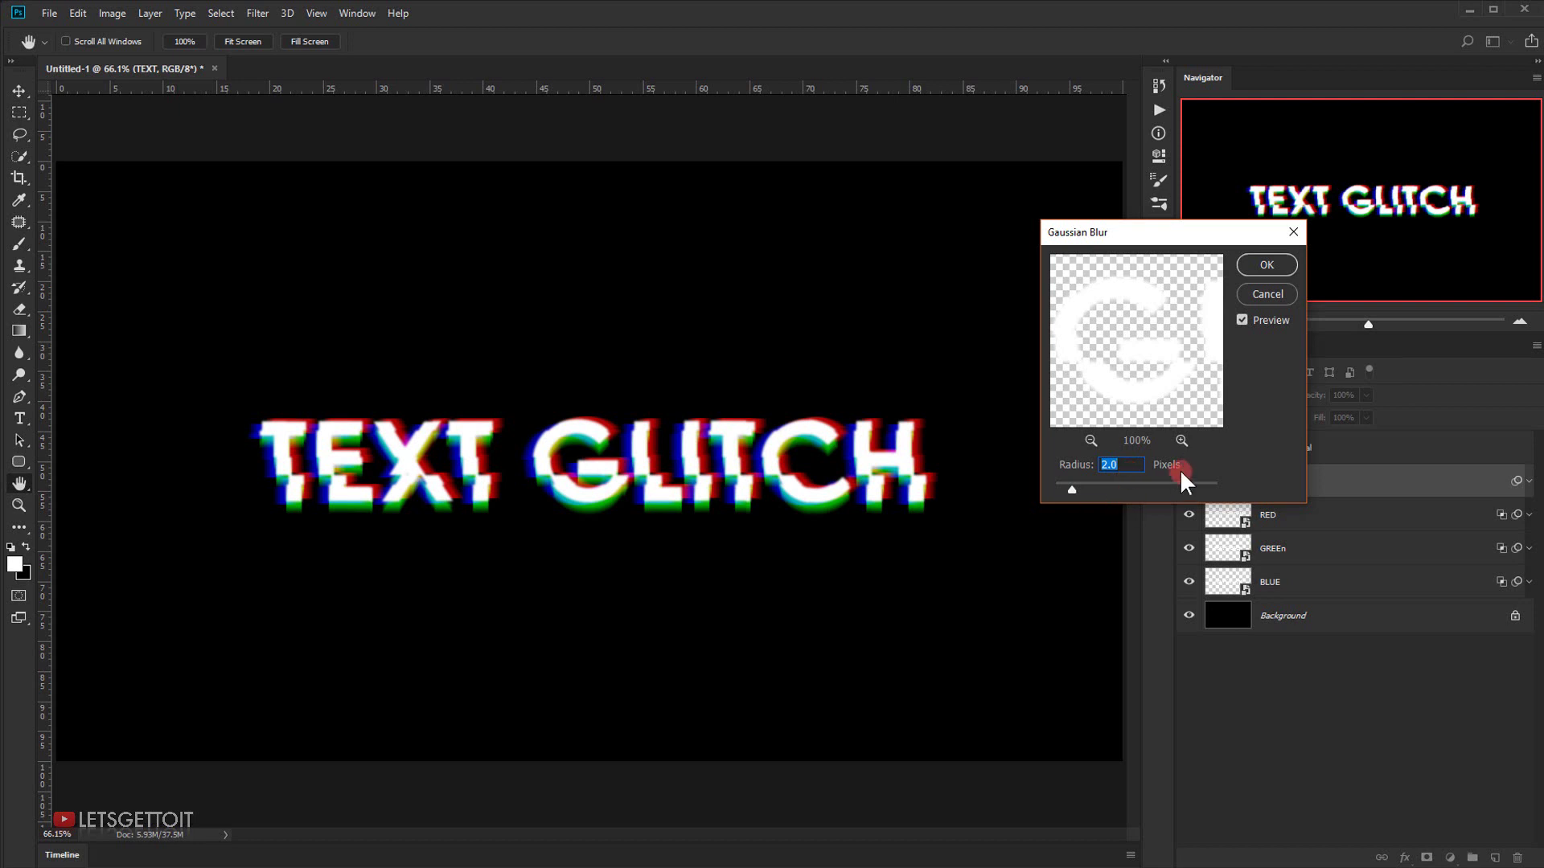
left_click(1101, 464)
left_click(1266, 265)
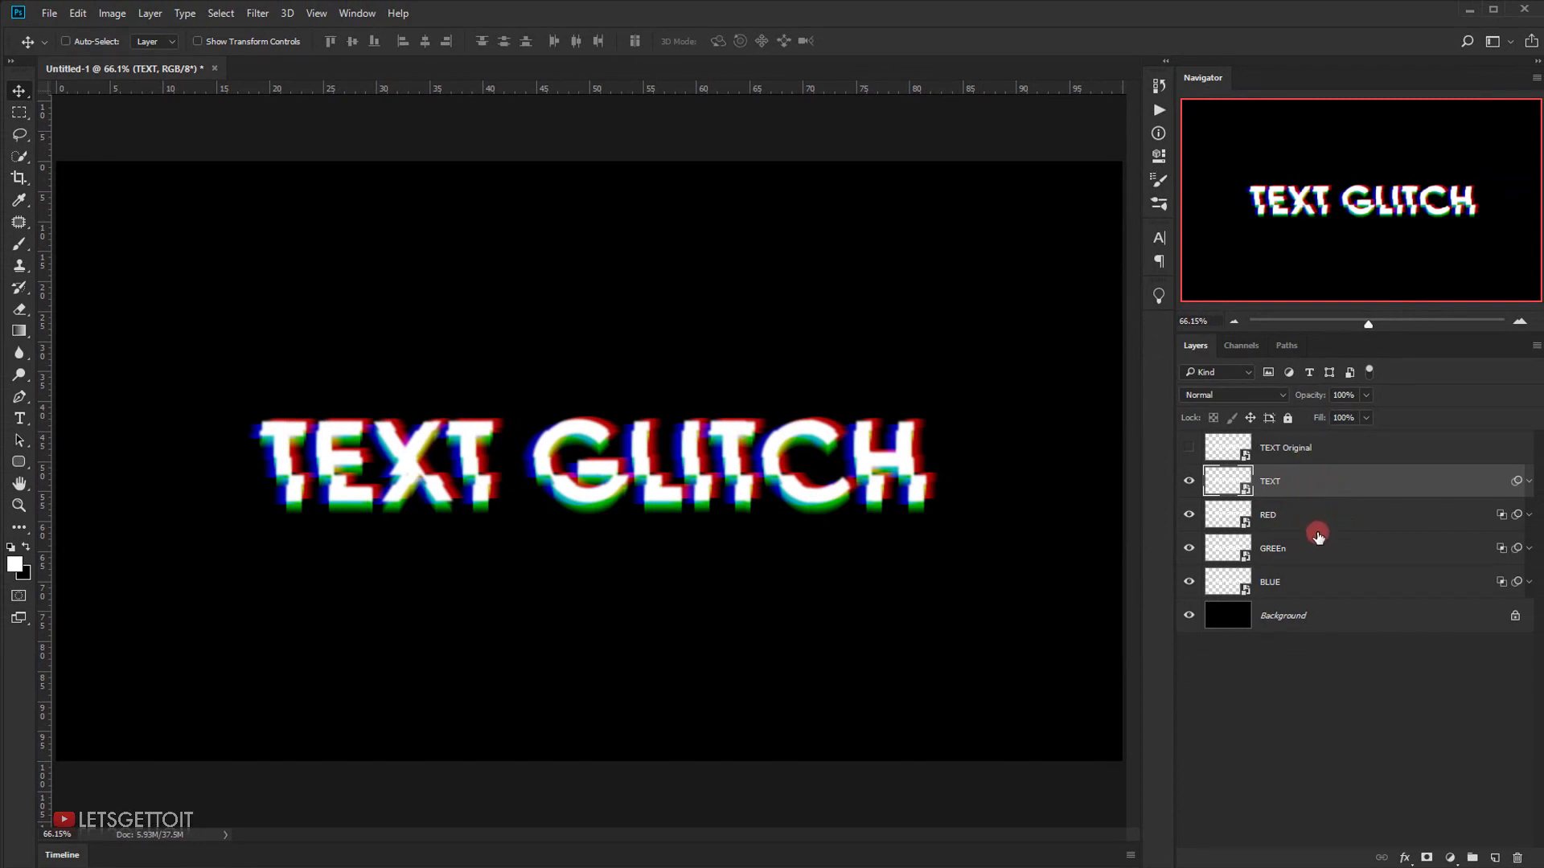
Group the TEXT, RED, GREEn and BLUE layers and name the group RGB Split
key("shift")
left_click(1292, 583, "shift")
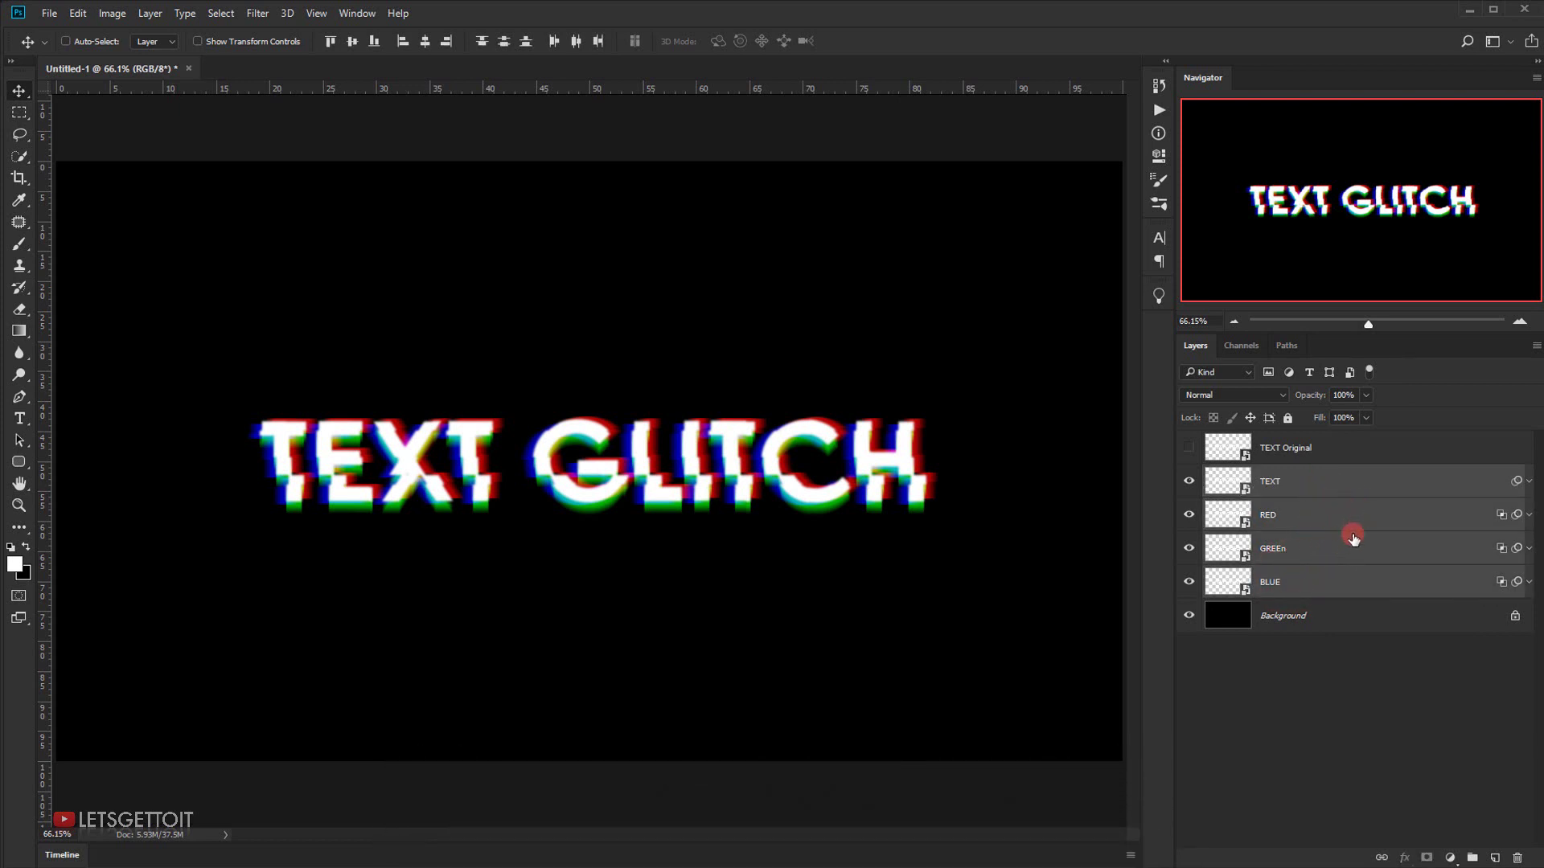
key("ctrl+g")
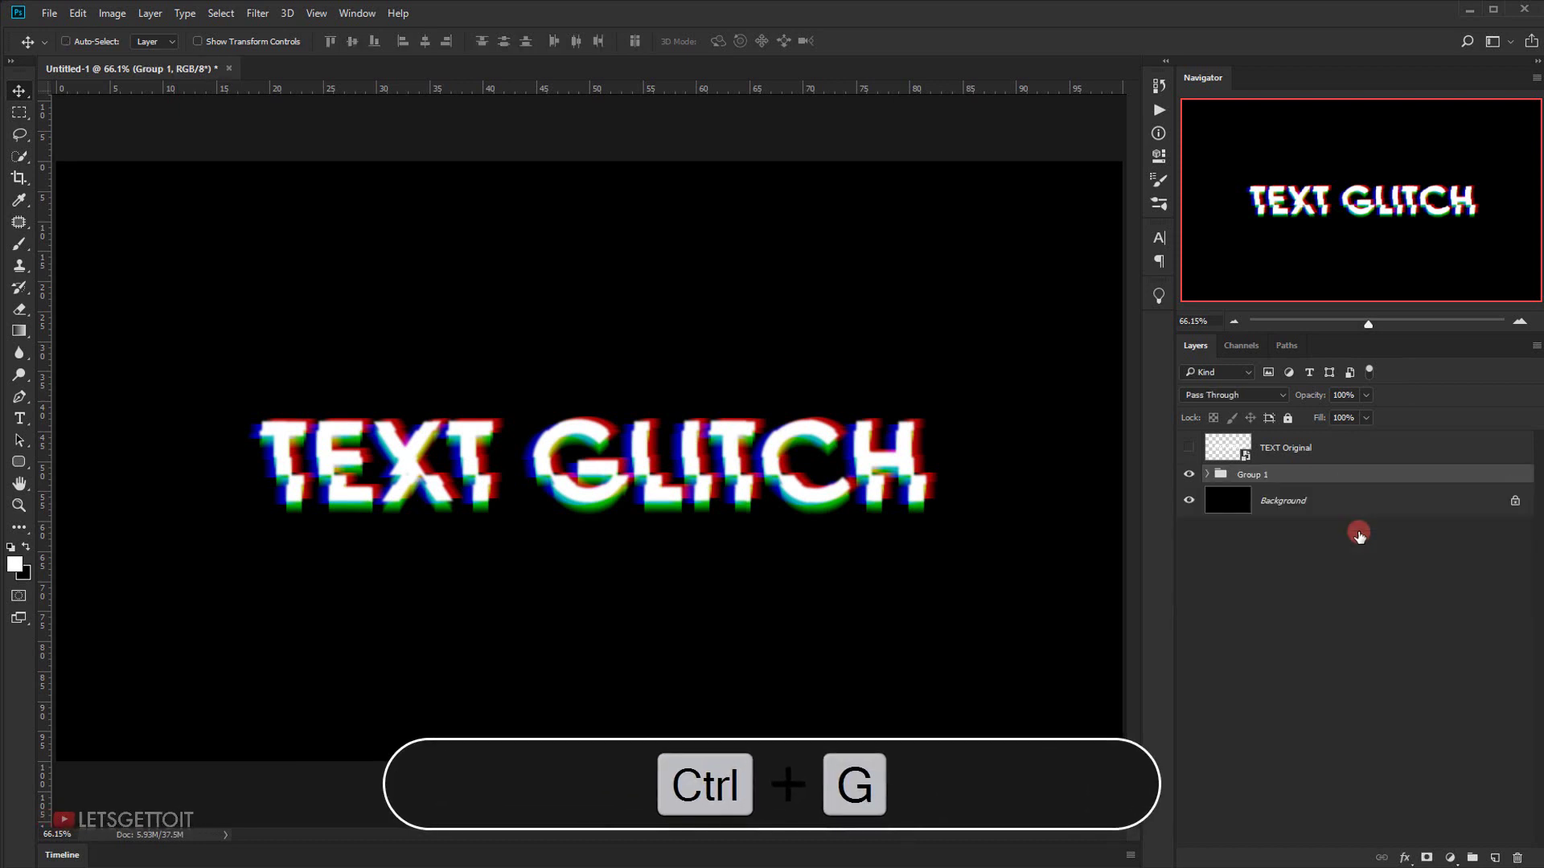
double_click(1277, 483)
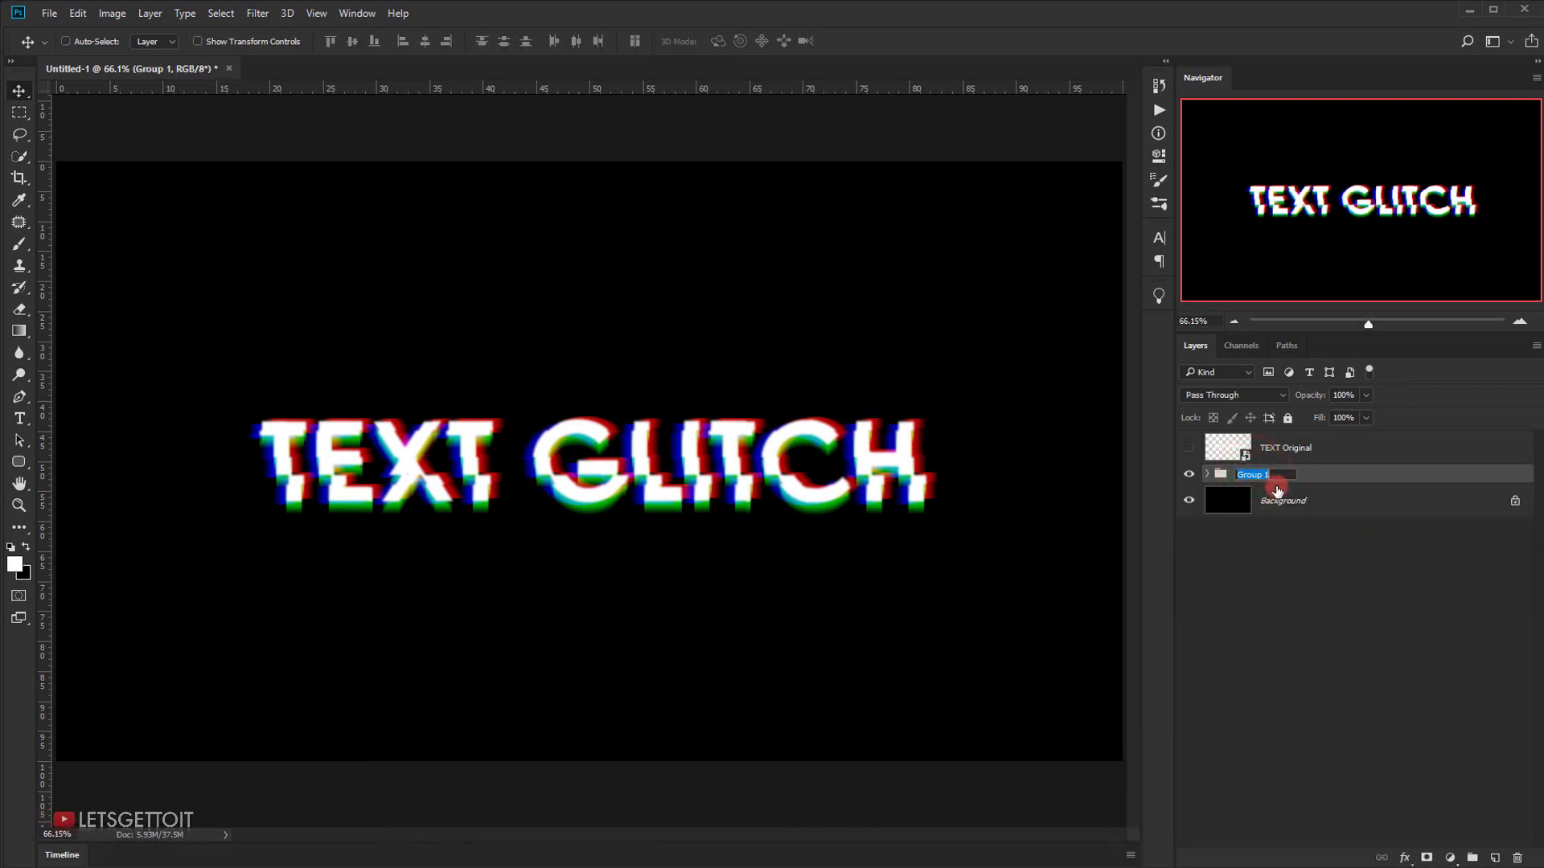
type("RGB Split")
key("Return")
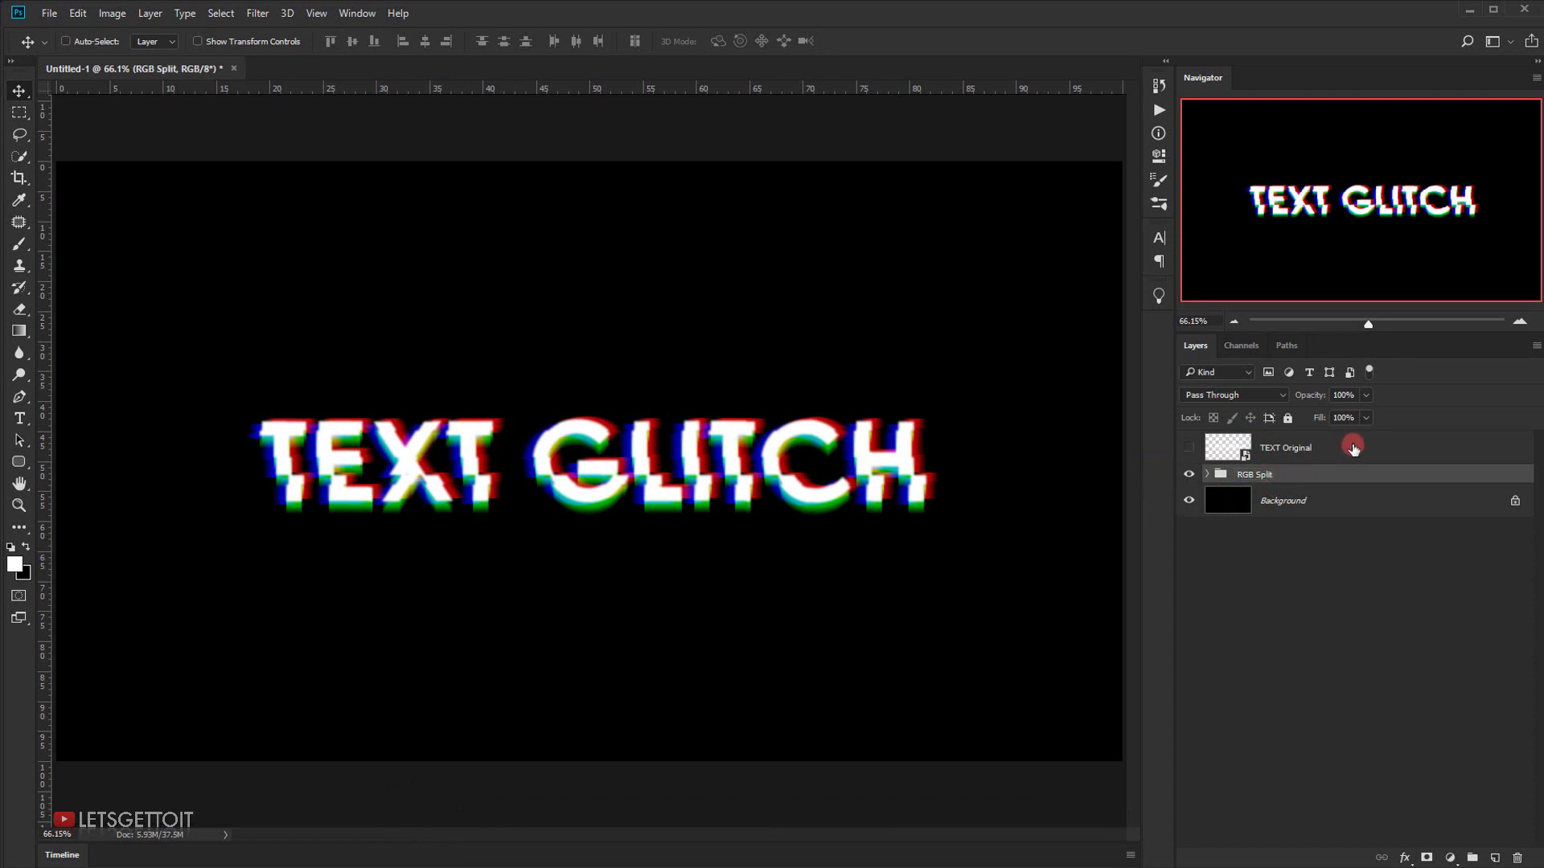
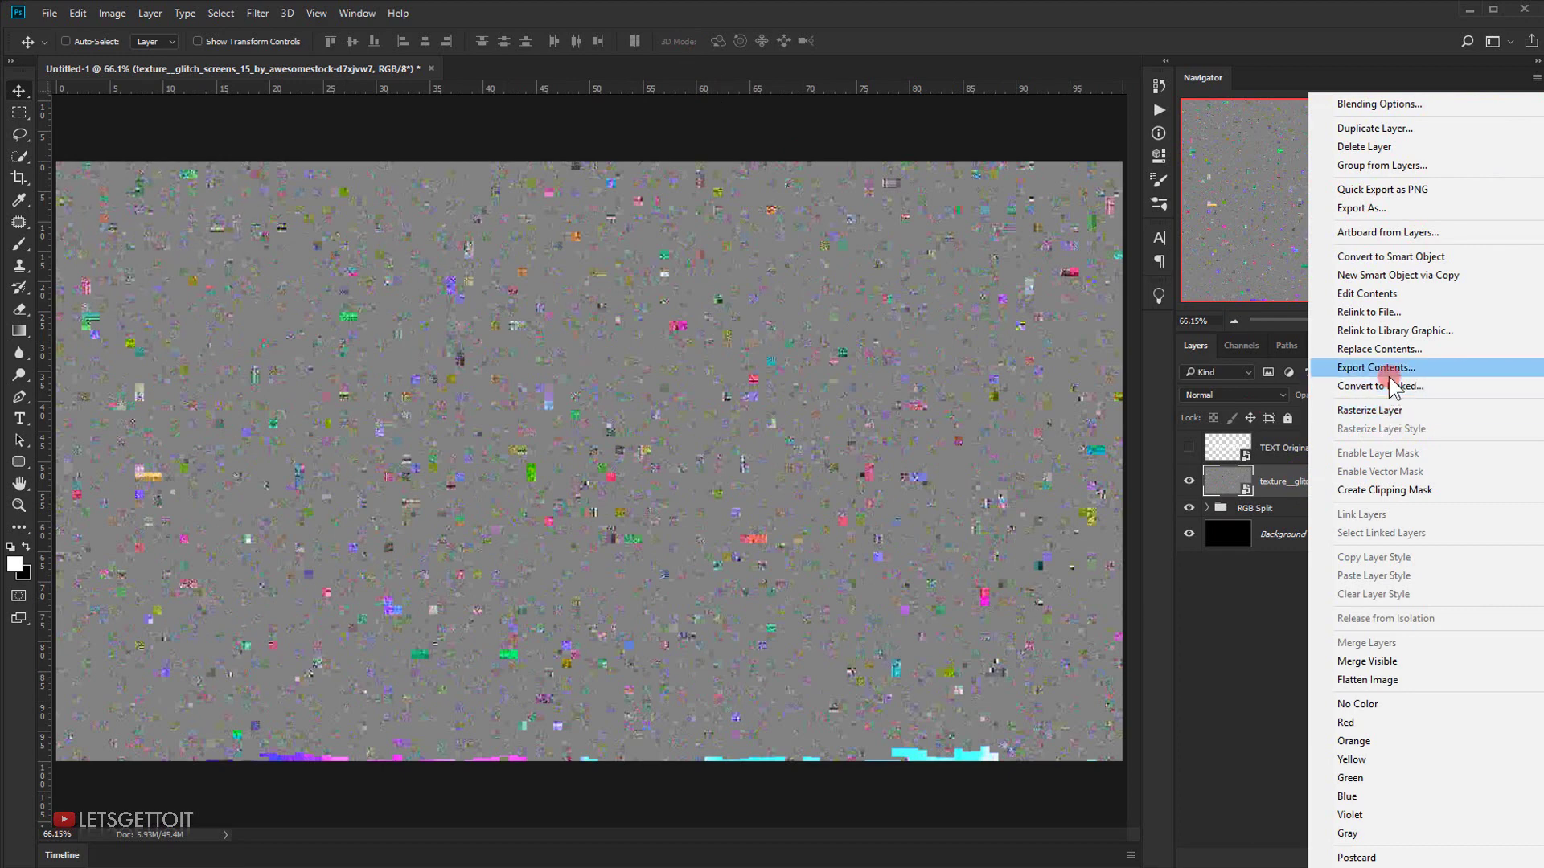
Rasterize the glitch screen texture layer and rename it Glitch
left_click(1403, 412)
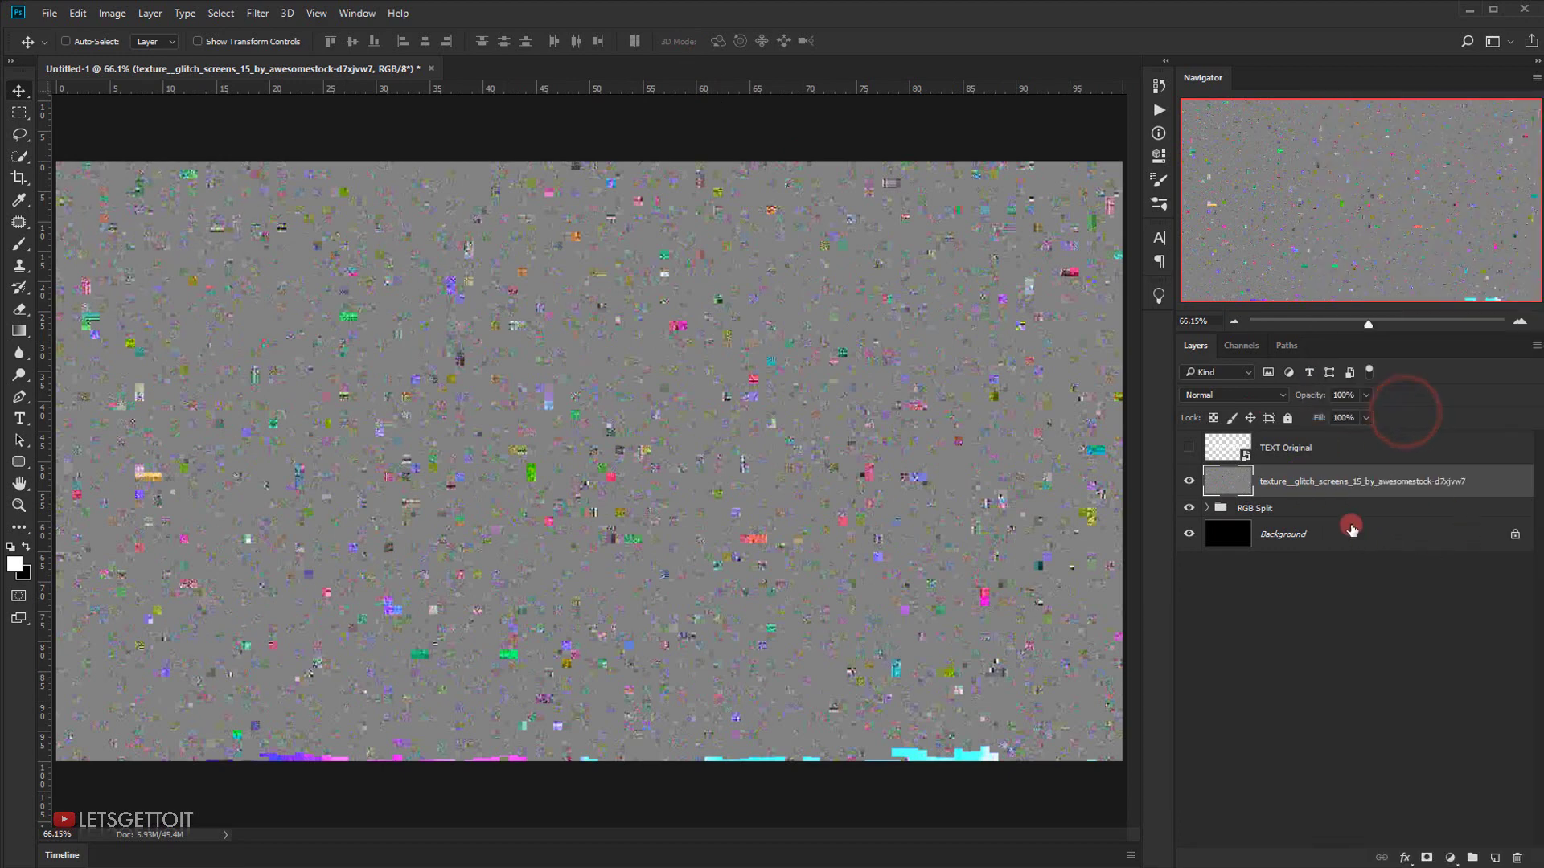
double_click(1350, 481)
type("Glitch")
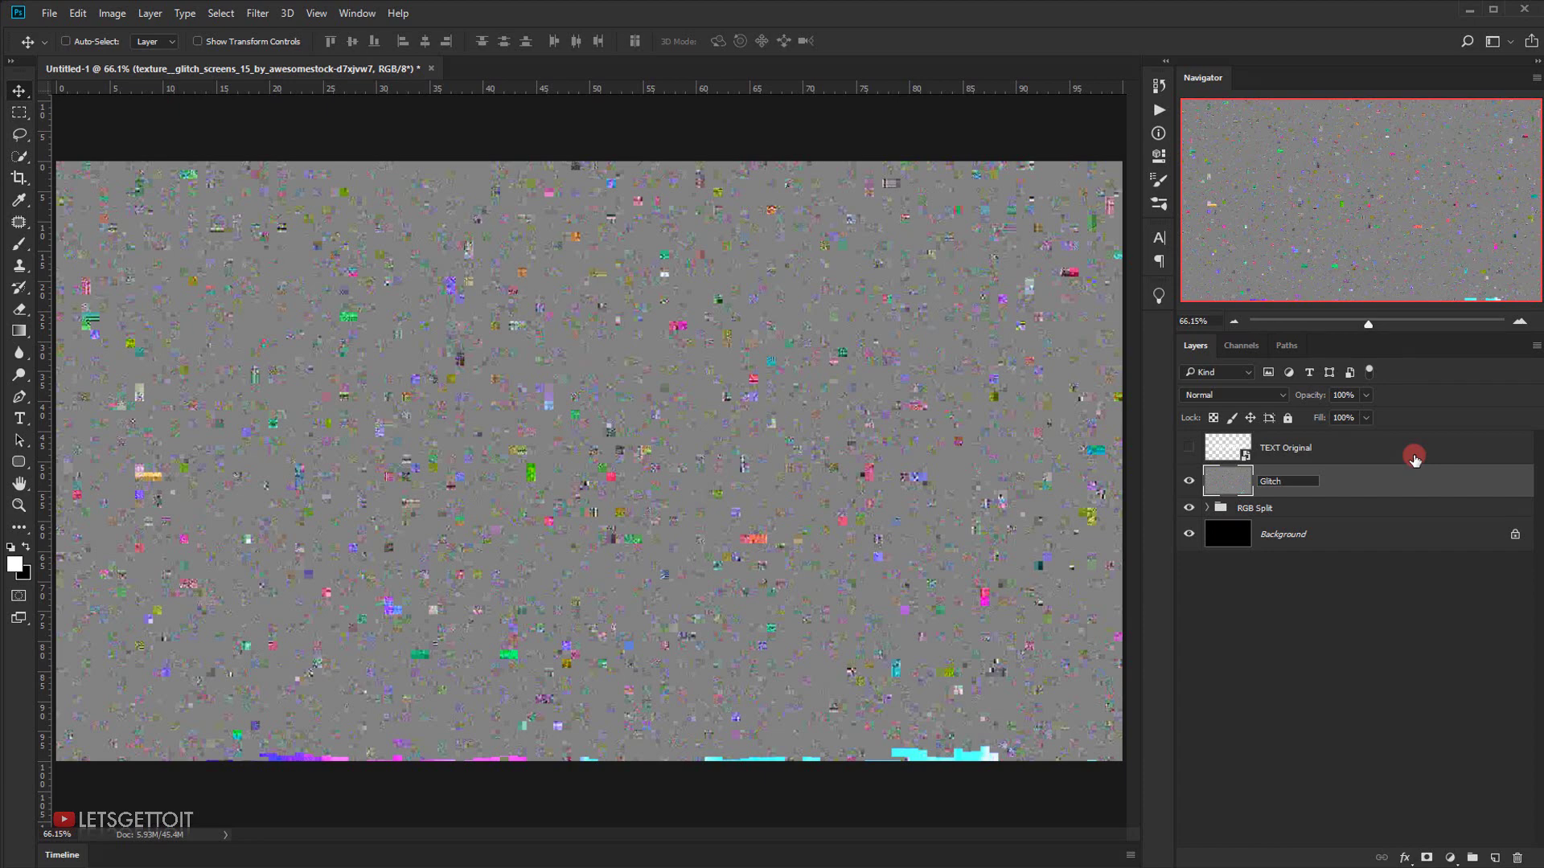
key("Return")
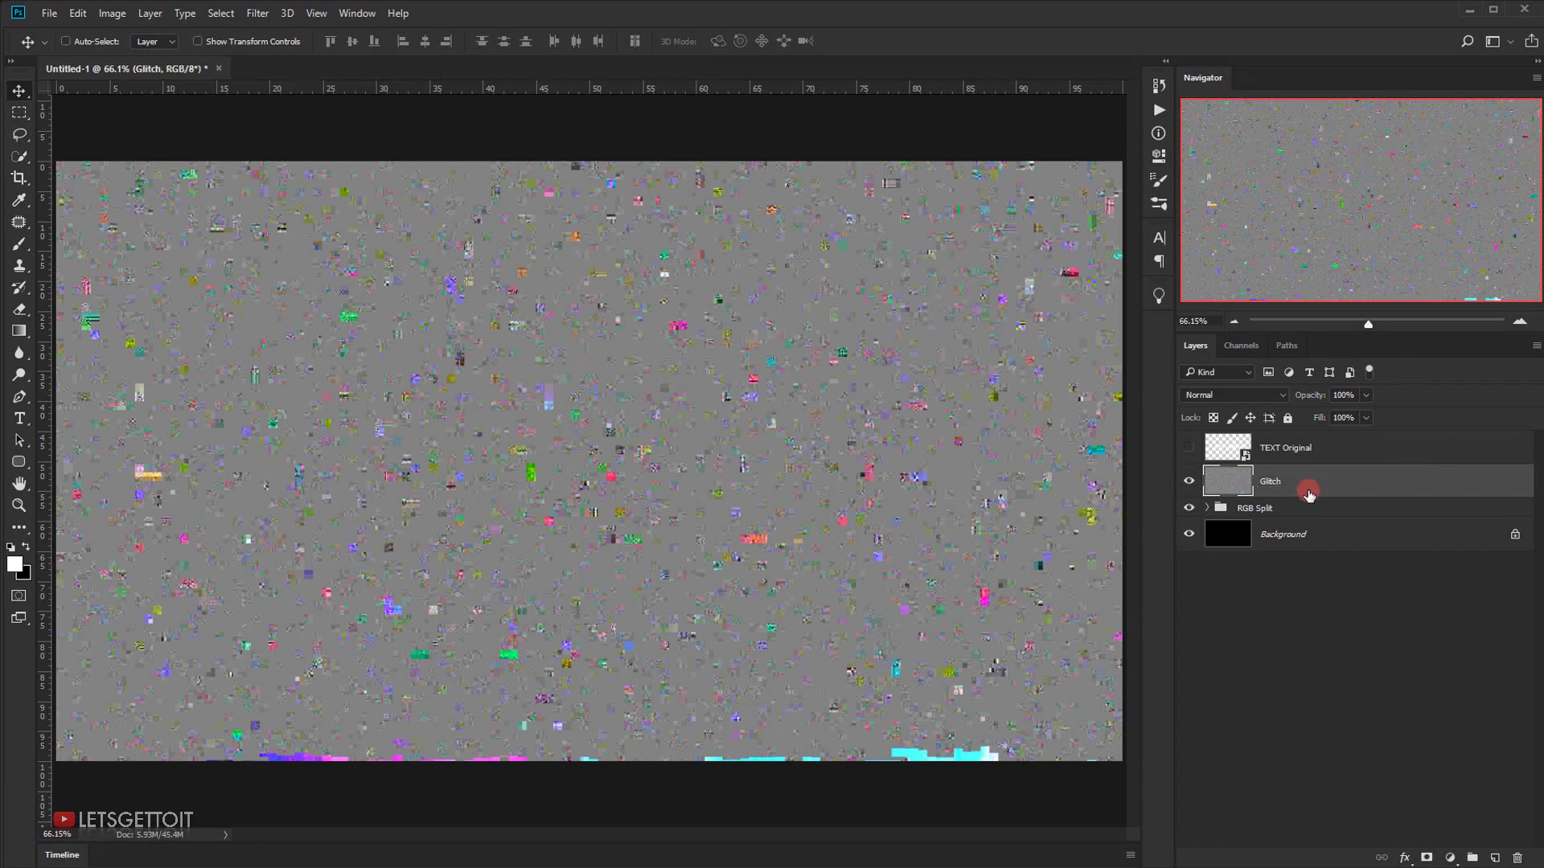
Move the Glitch layer above TEXT Original and set its blend mode to Linear Light
left_click_drag(1298, 482, 1302, 451)
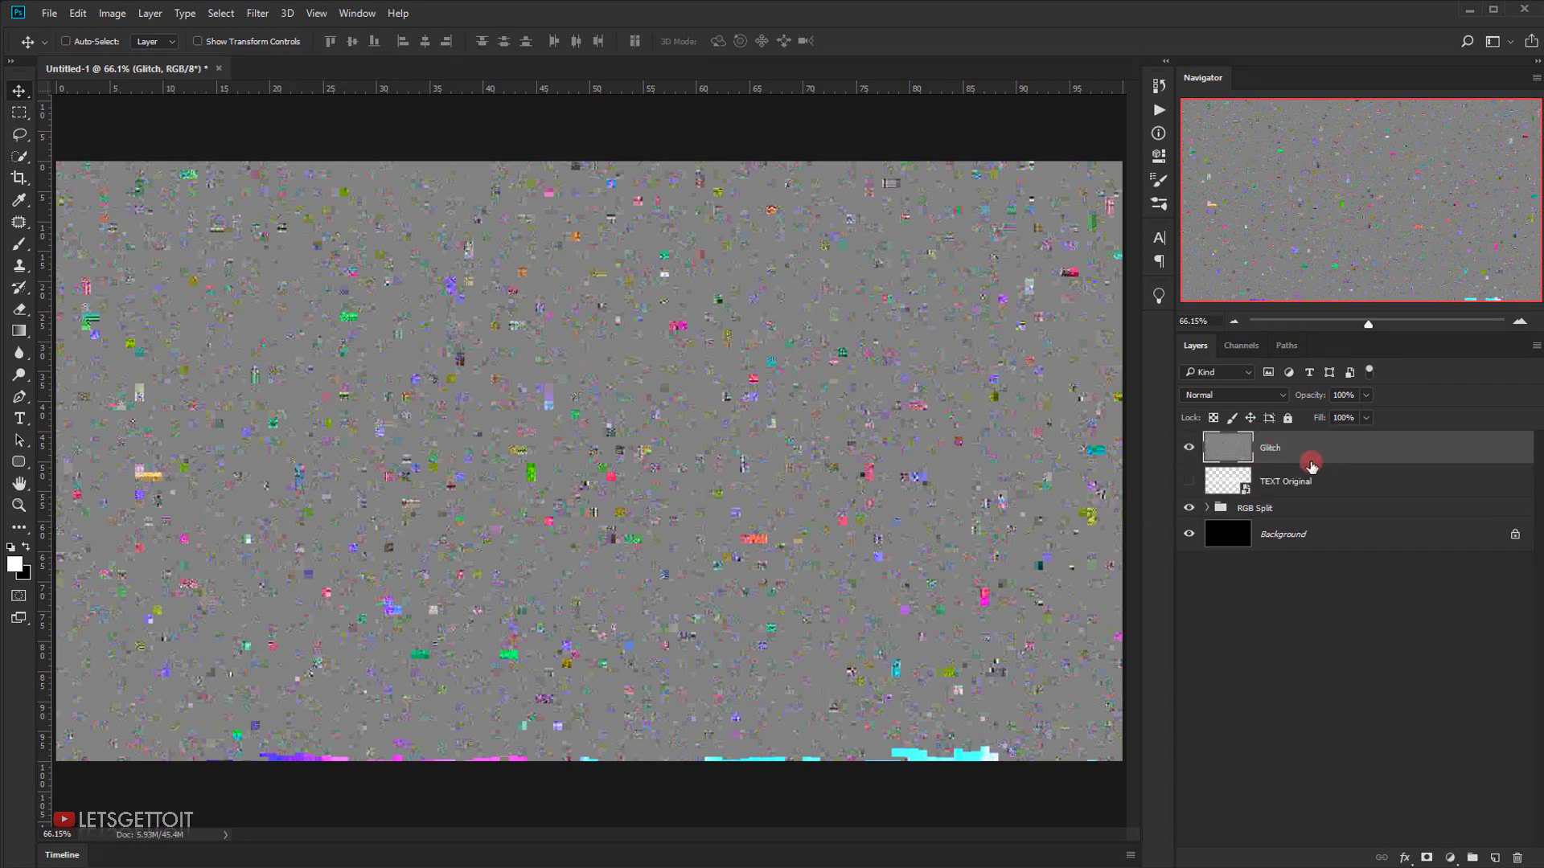
left_click(1238, 395)
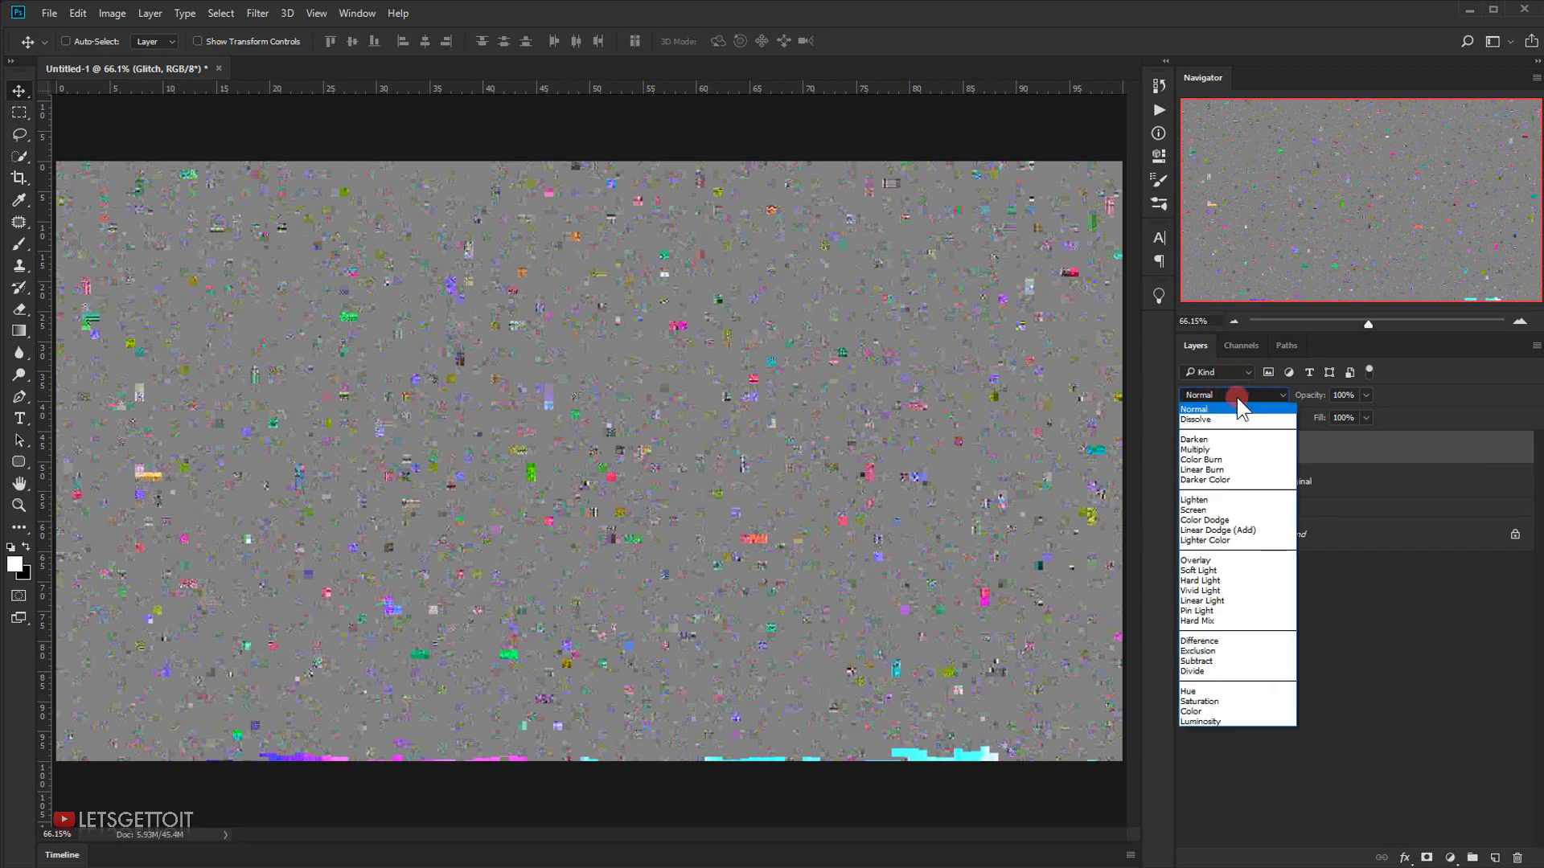
left_click(1227, 600)
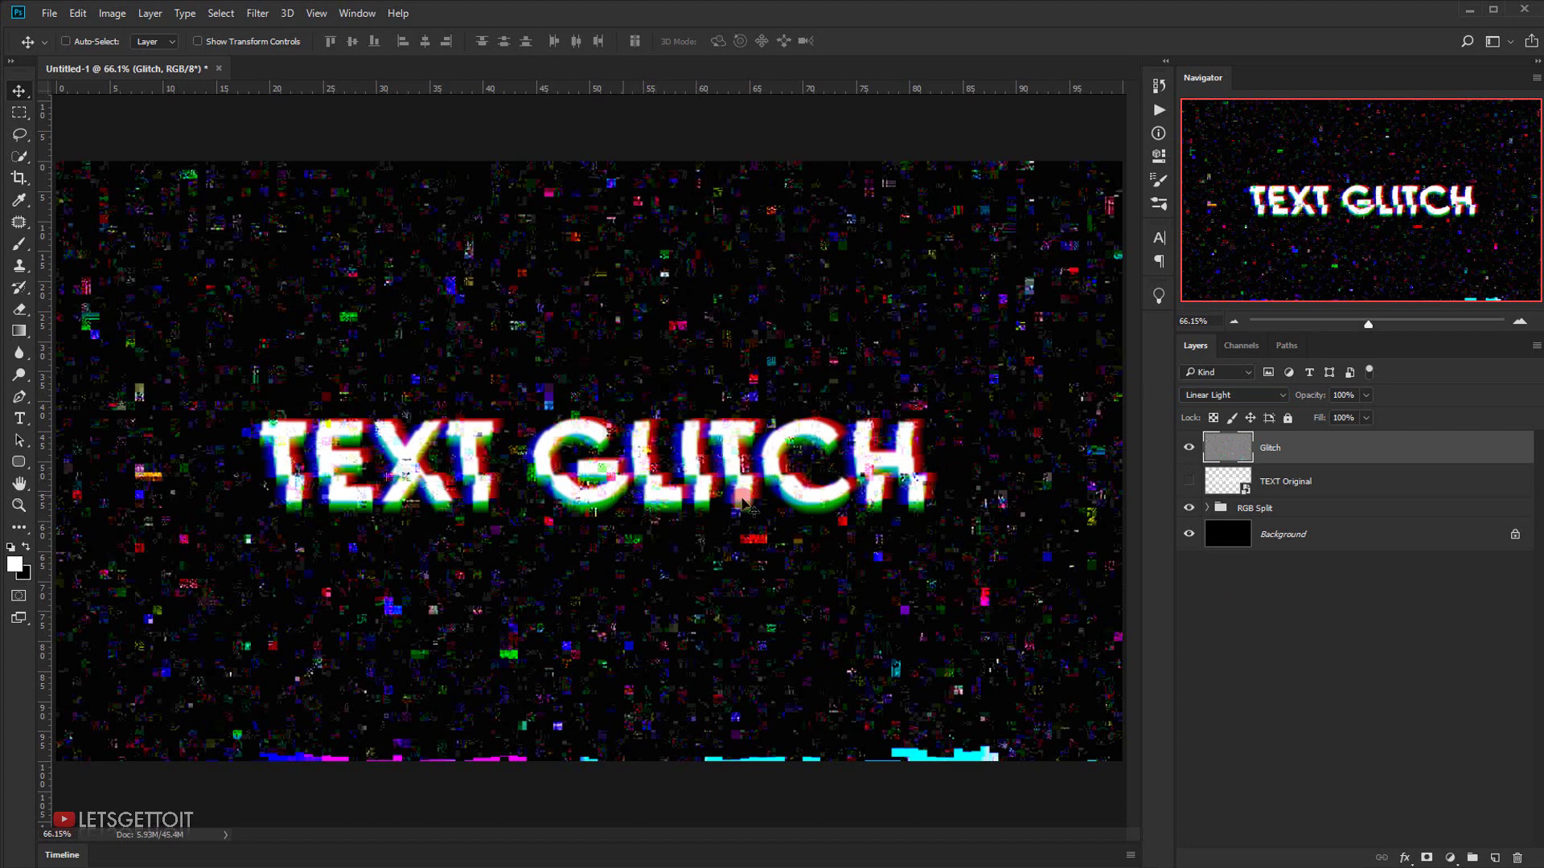
Darken the Glitch layer with a Levels adjustment, setting the midtone input level to 0.70
key("ctrl+l")
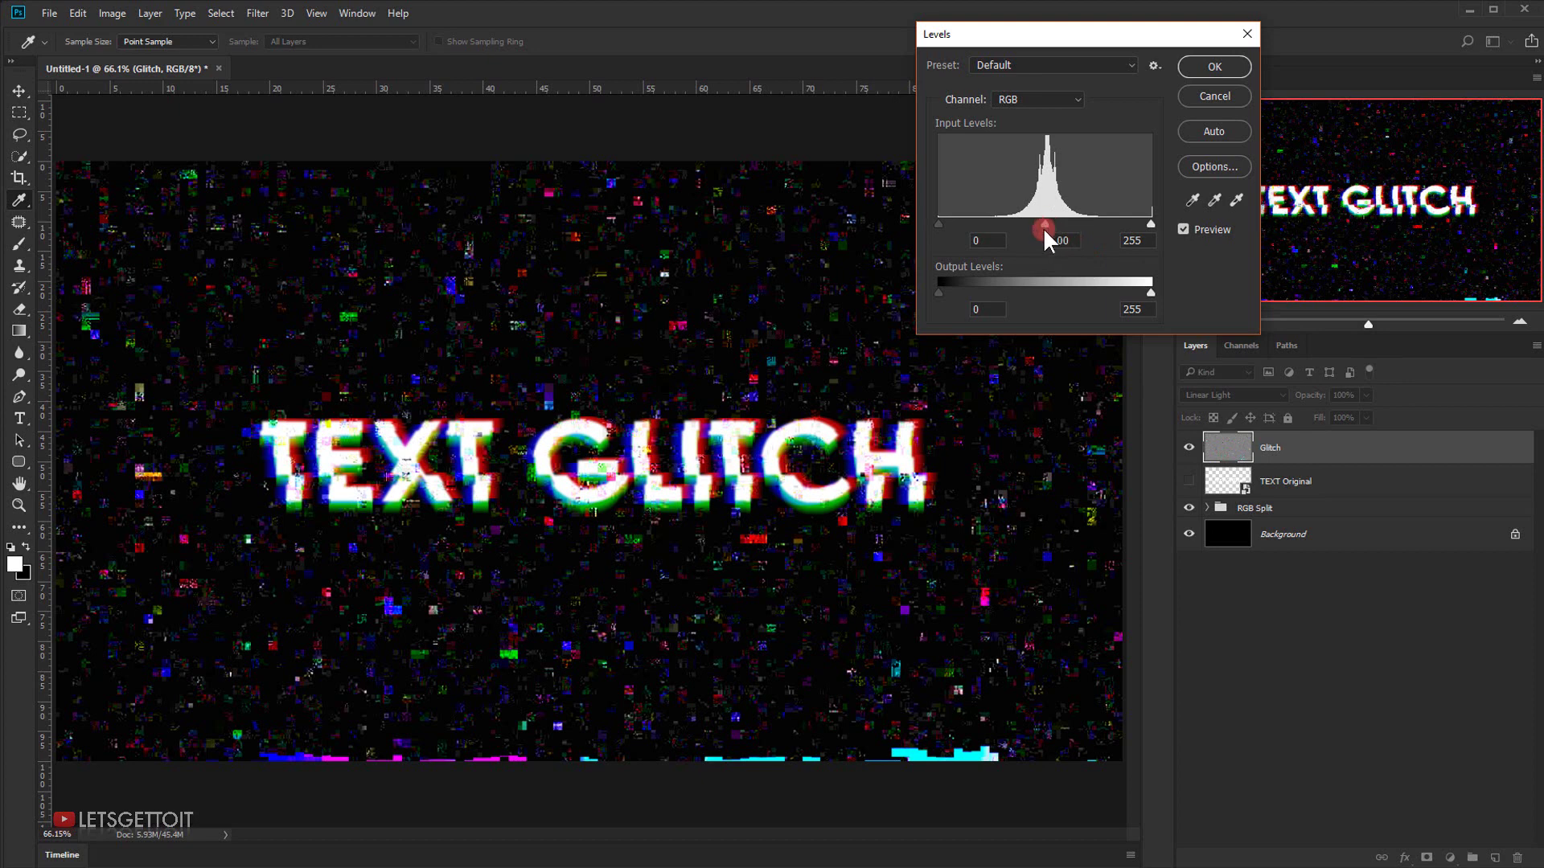
left_click_drag(1045, 222, 1061, 223)
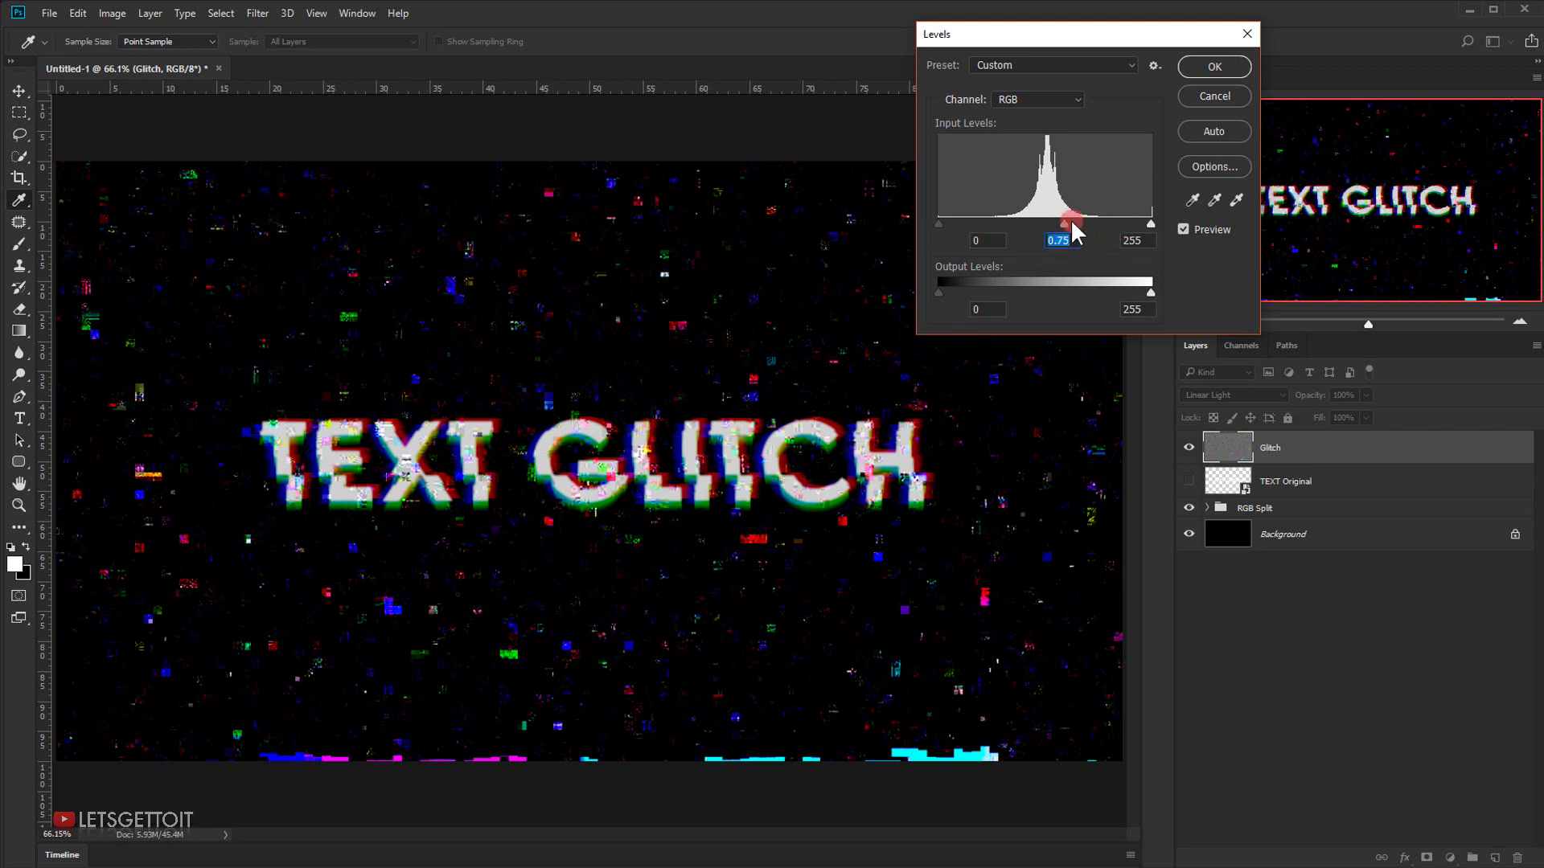
left_click_drag(1072, 224, 1074, 225)
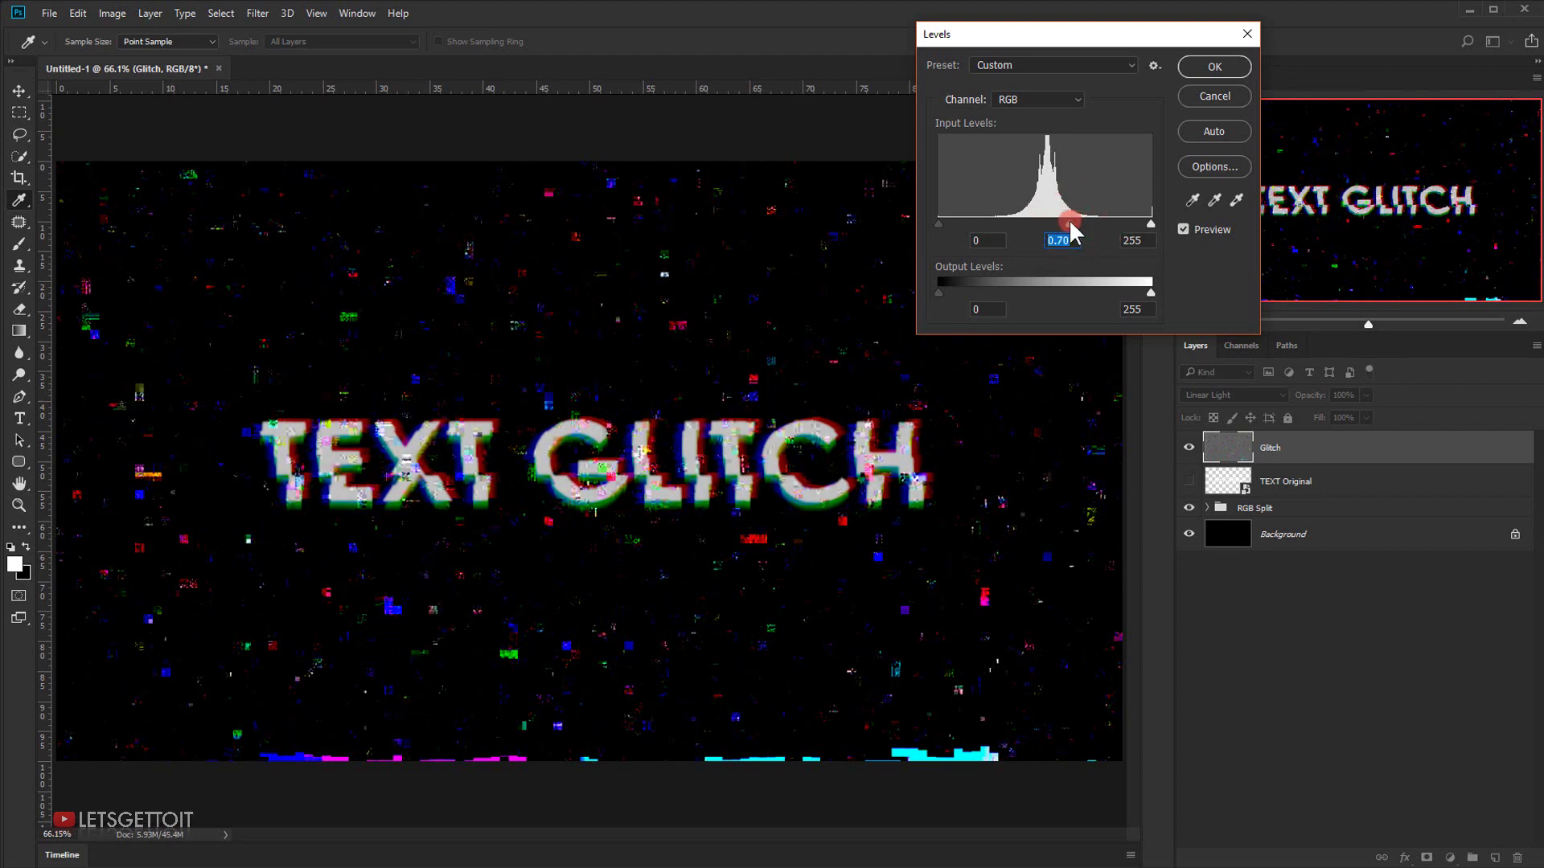
left_click(1214, 67)
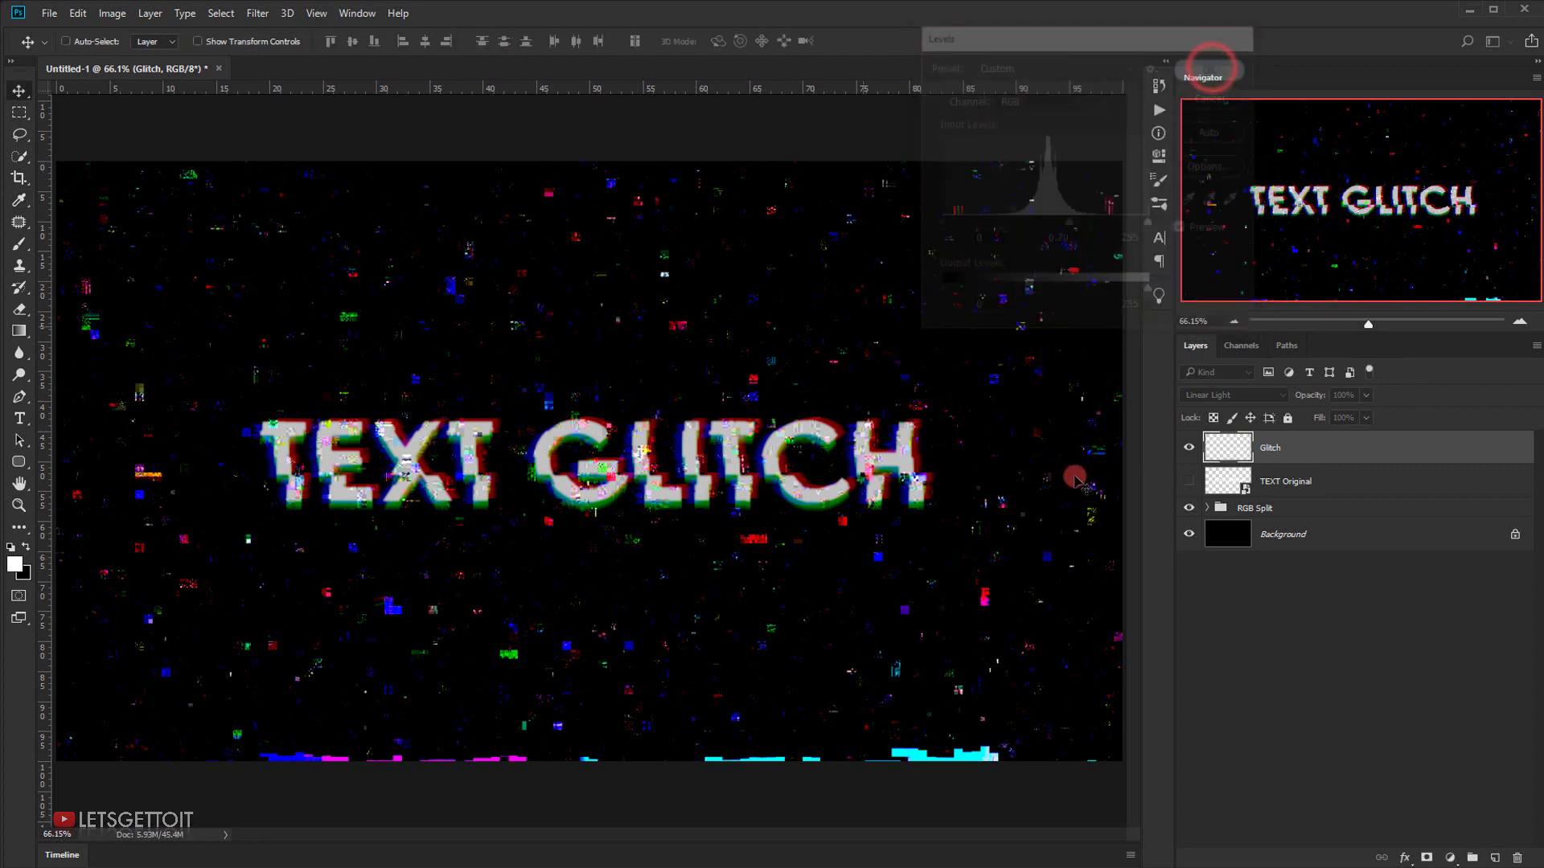
Set the Glitch layer's opacity to 30%
left_click(1348, 393)
double_click(1353, 395)
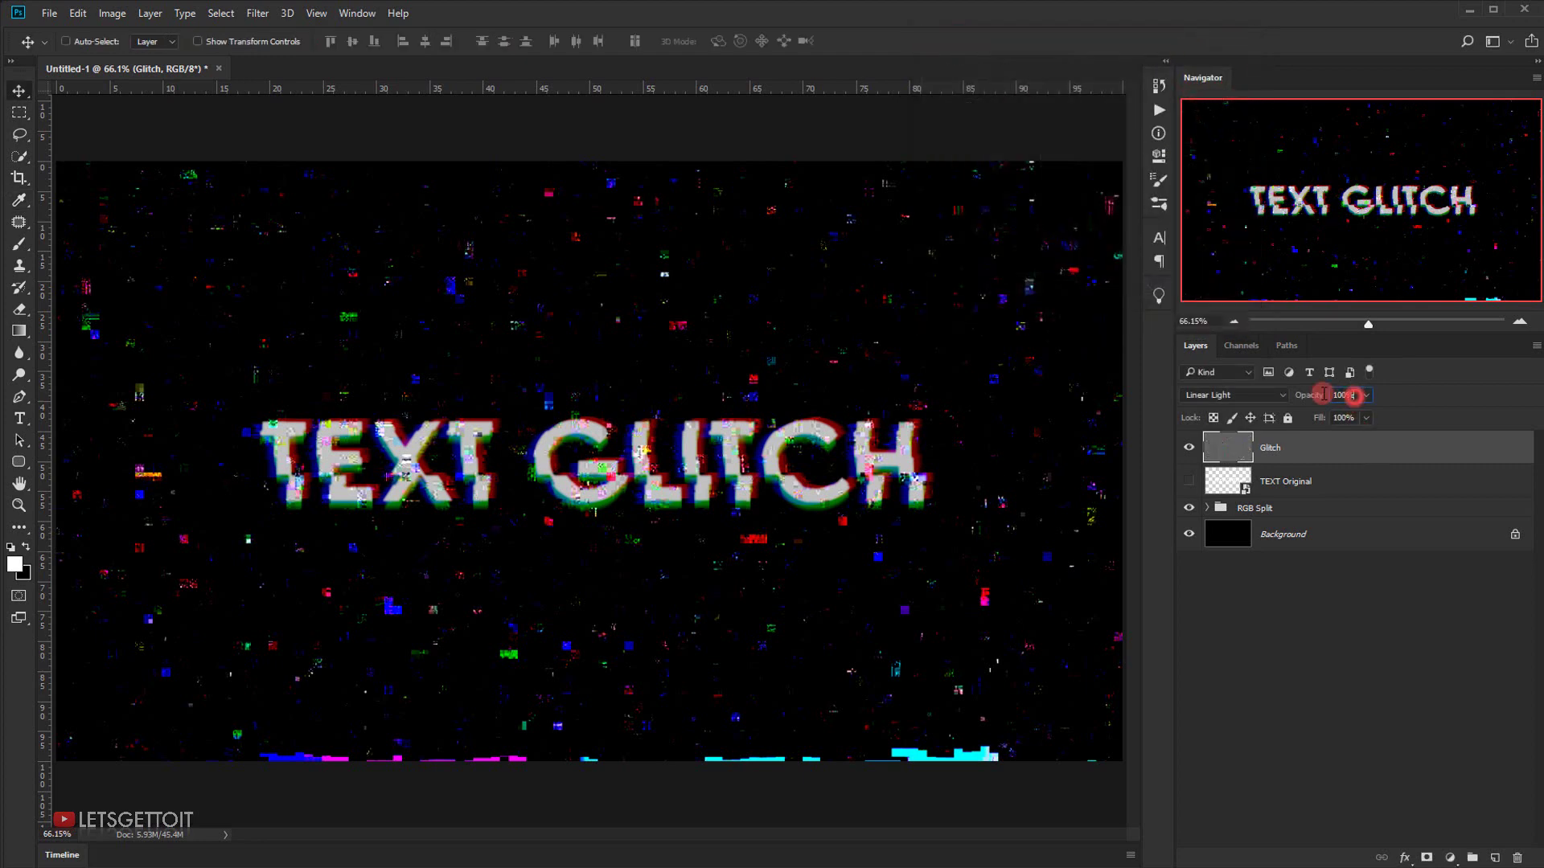
left_click(1288, 372)
type("30")
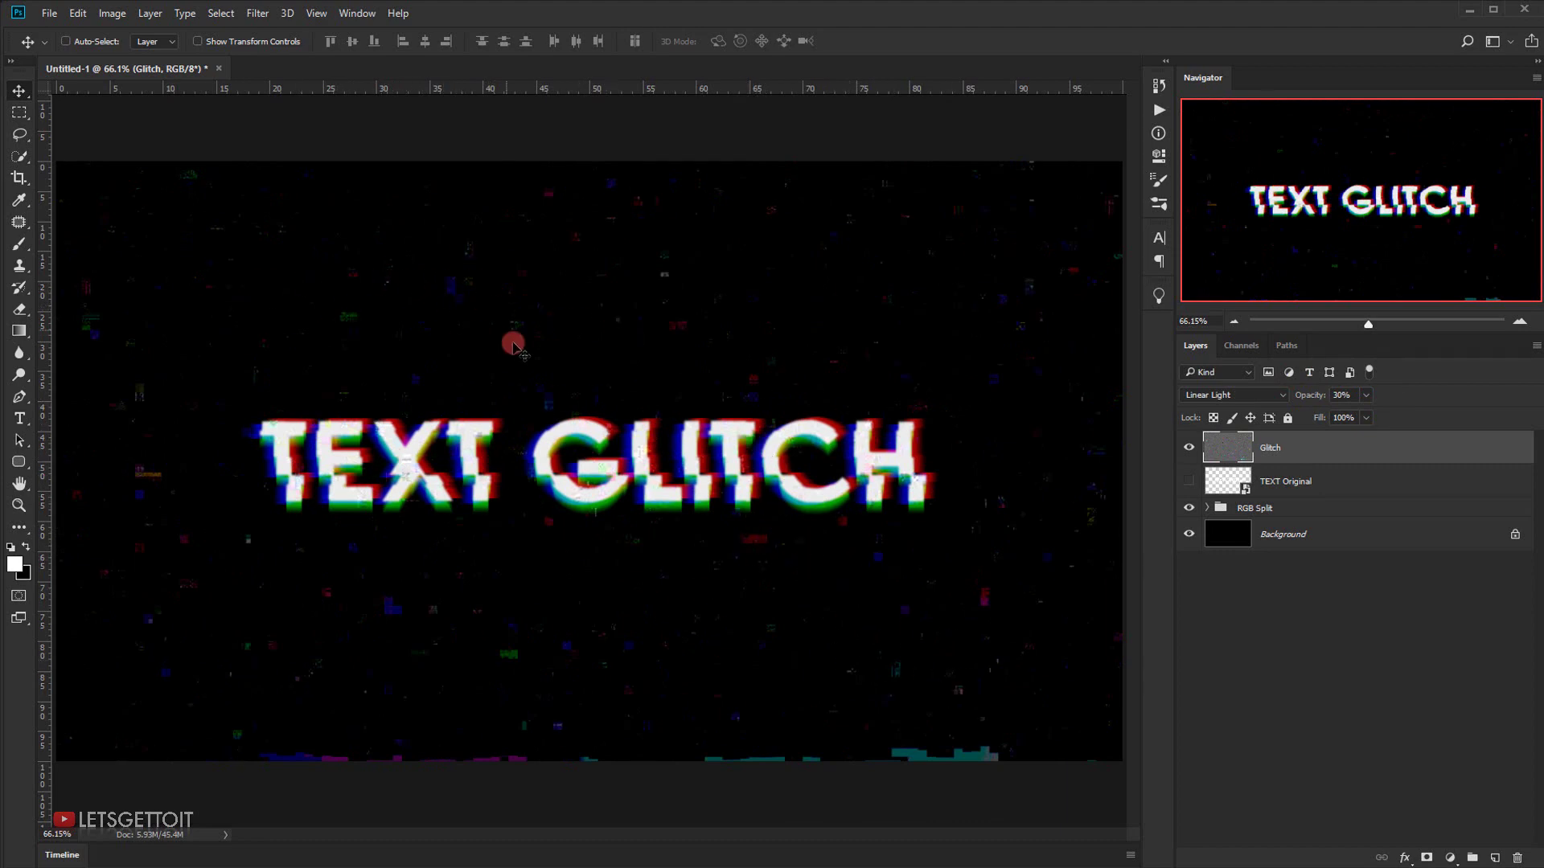
Hide the Glitch layer and the RGB Split group, leaving TEXT Original shown over the background
left_click(1191, 484)
left_click(1190, 449)
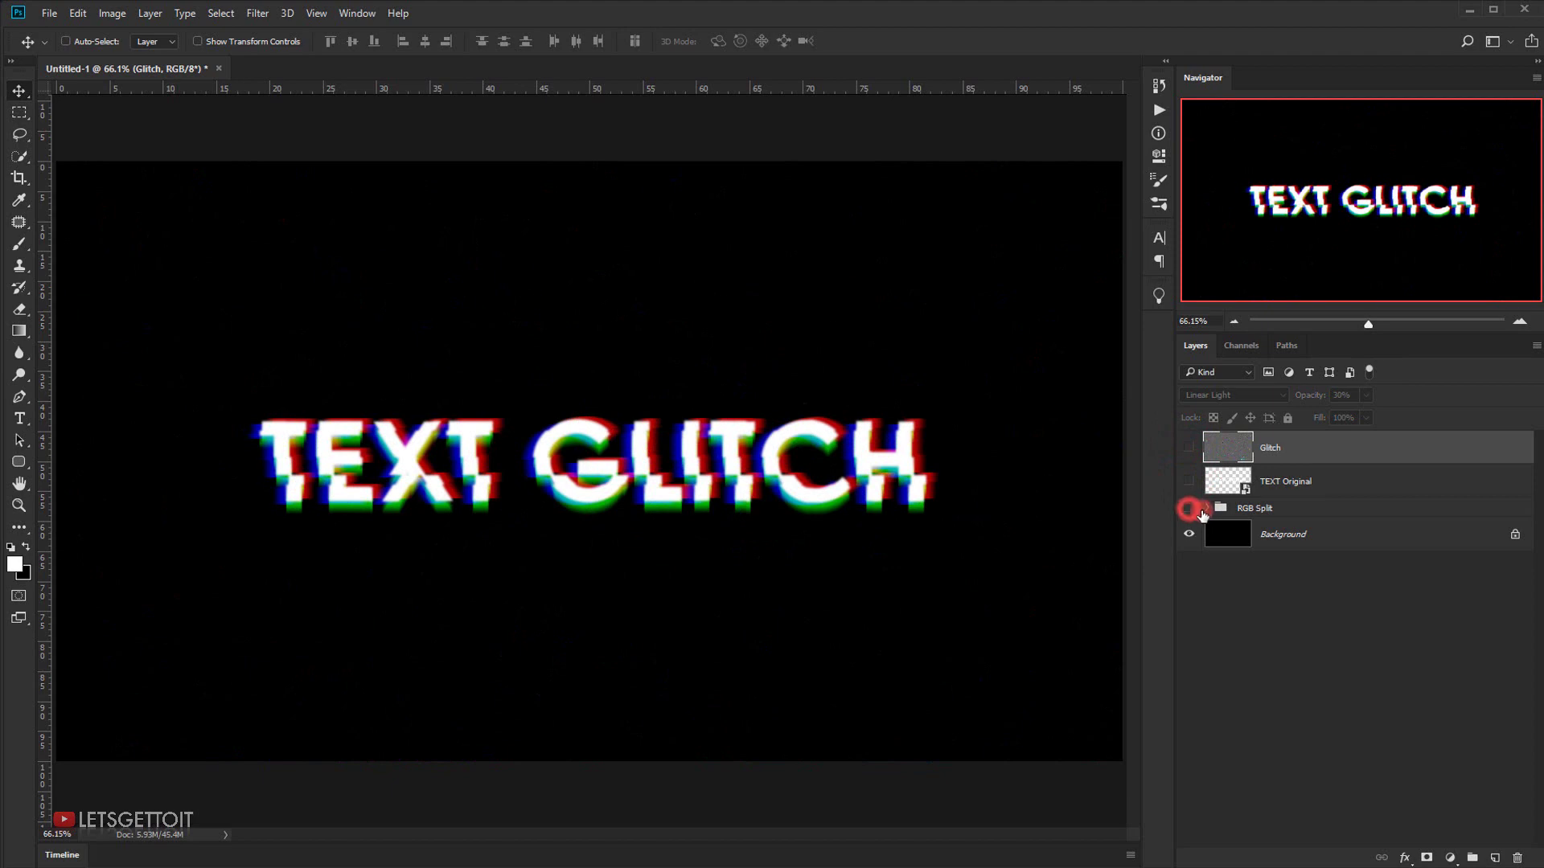
left_click(1190, 510)
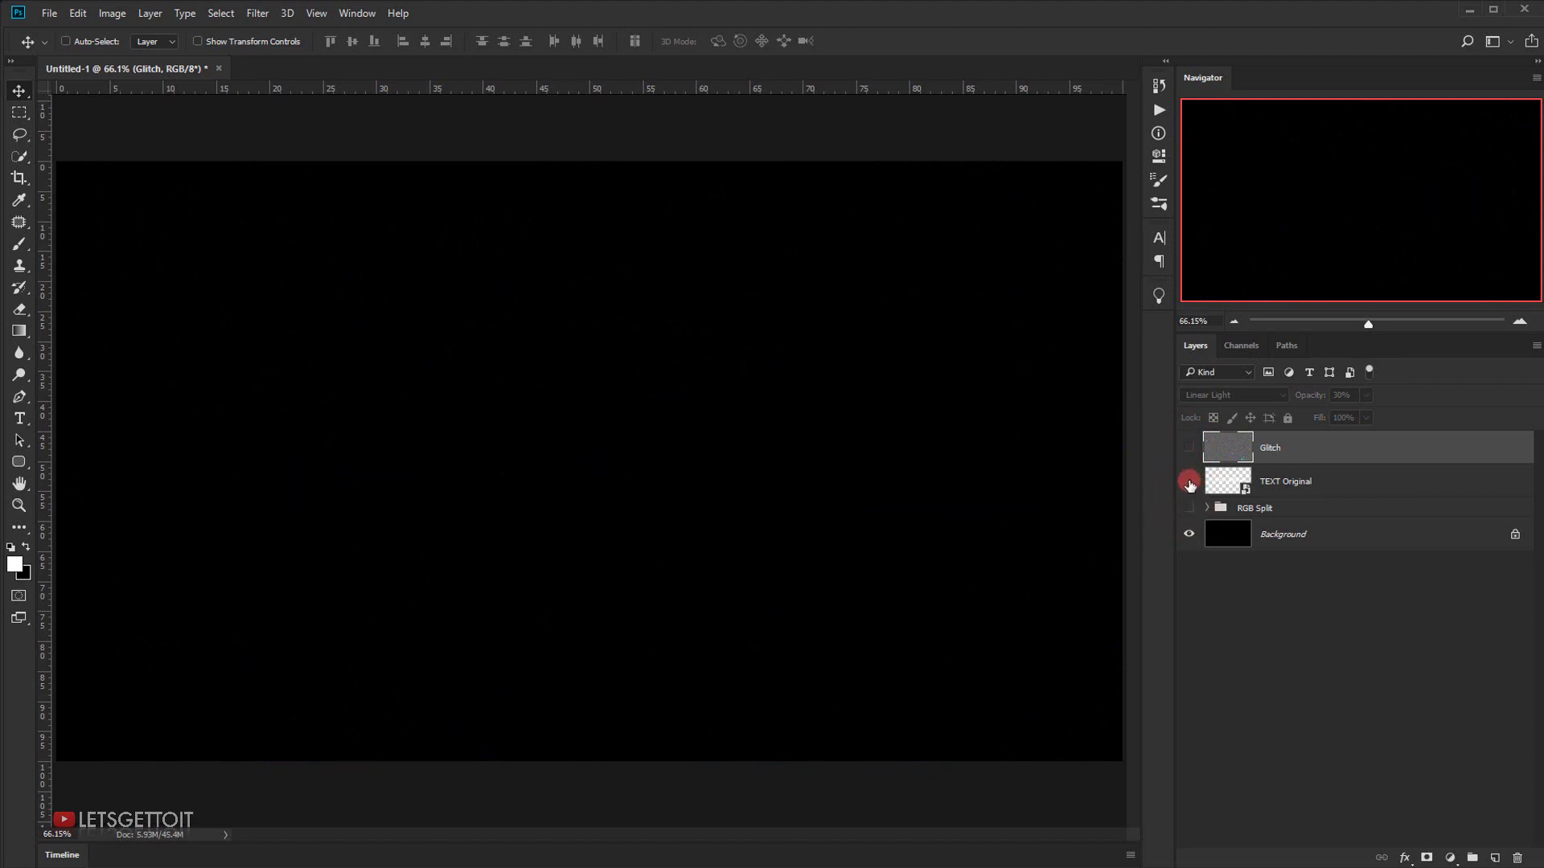
left_click(1189, 481)
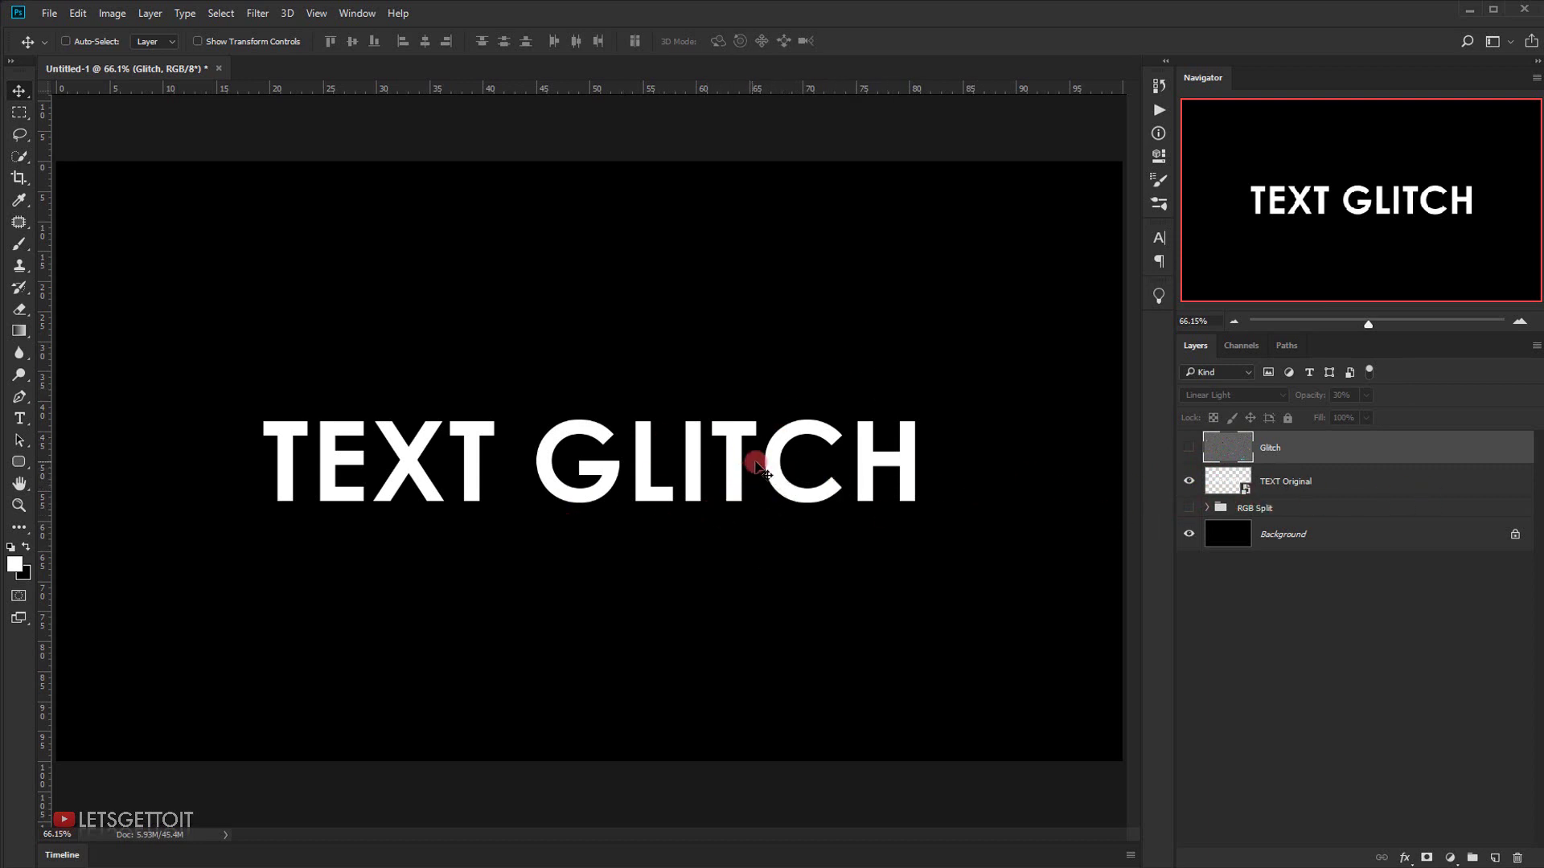
Expand the timeline and create a frame animation from the current document
left_click(64, 856)
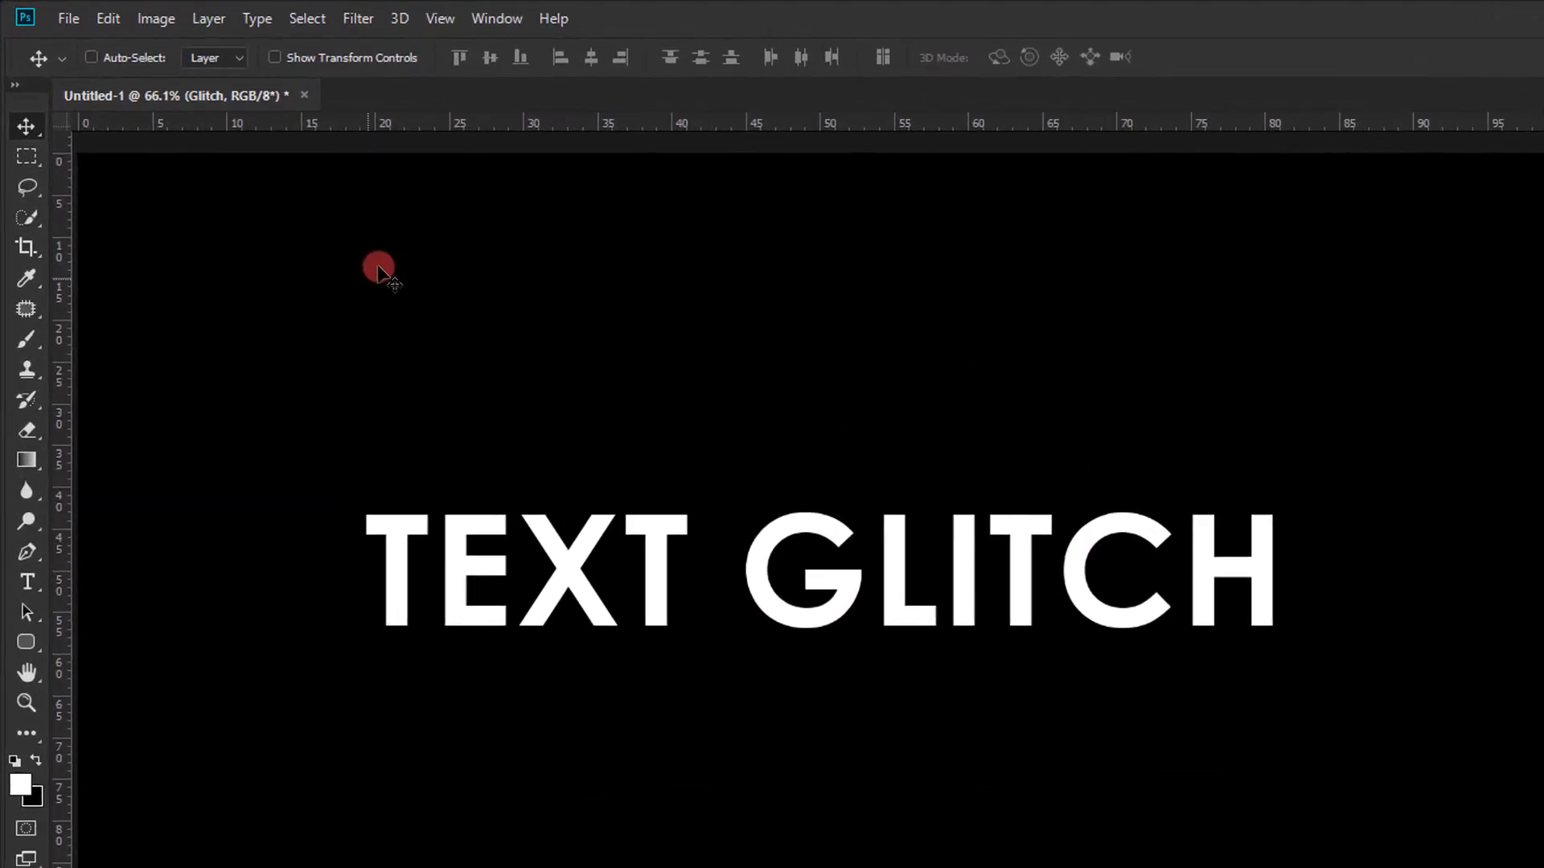
left_click(496, 18)
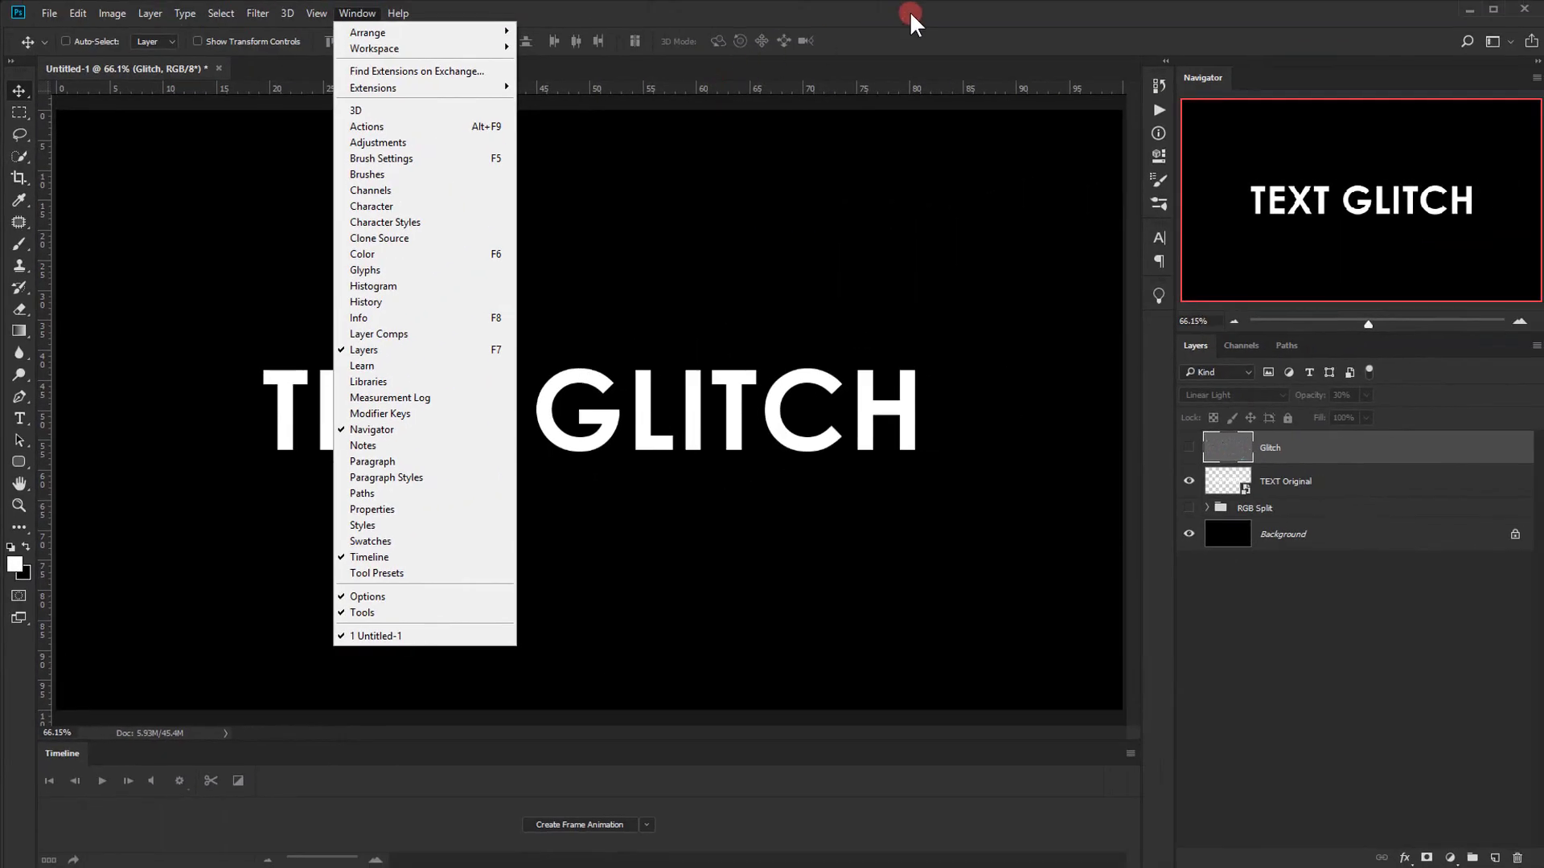
left_click(911, 11)
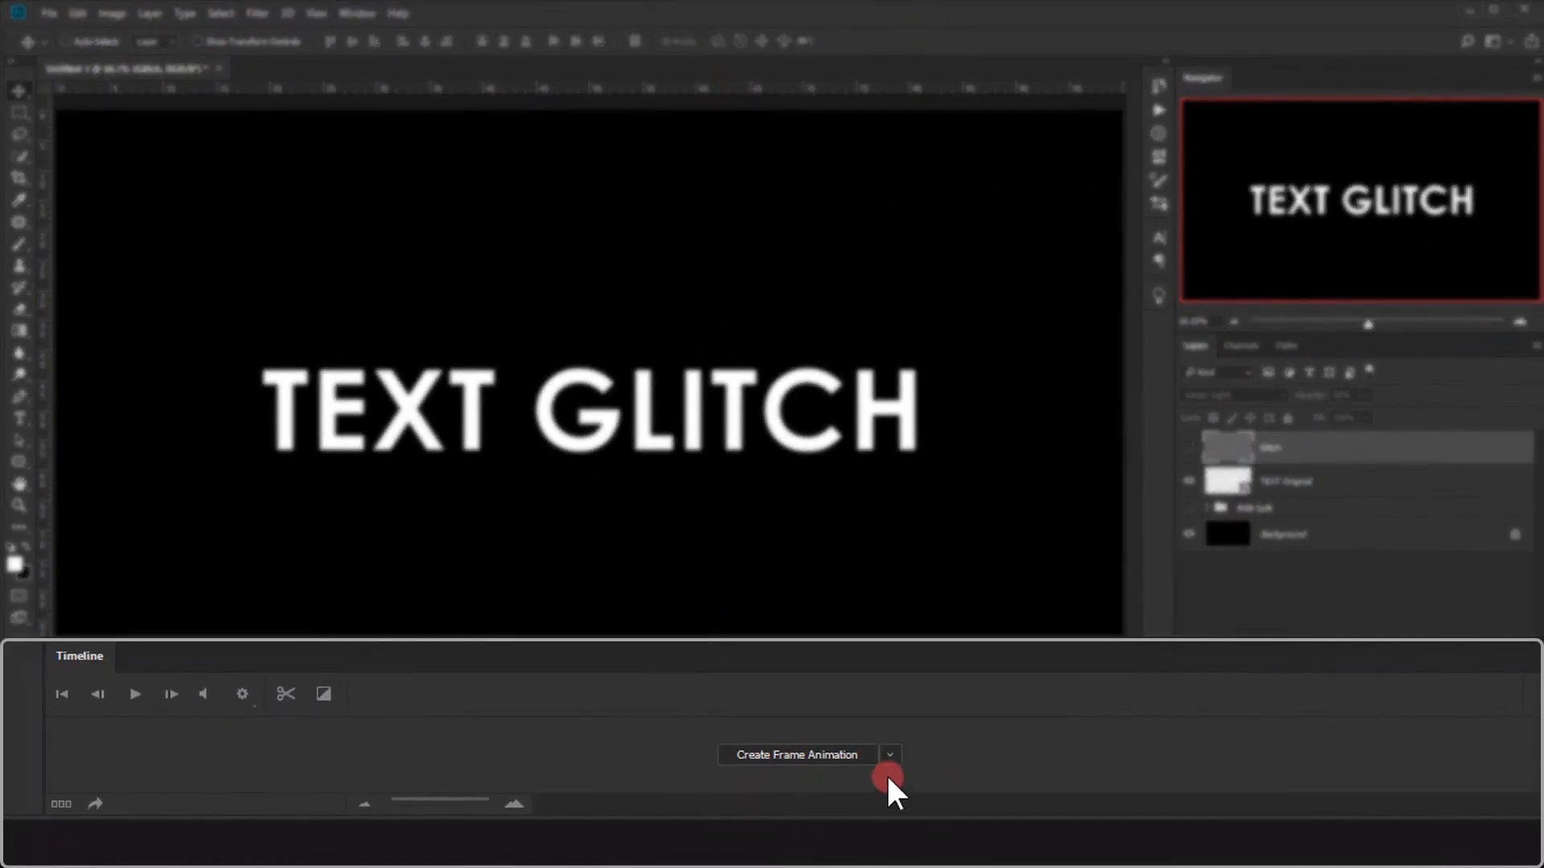
left_click(887, 753)
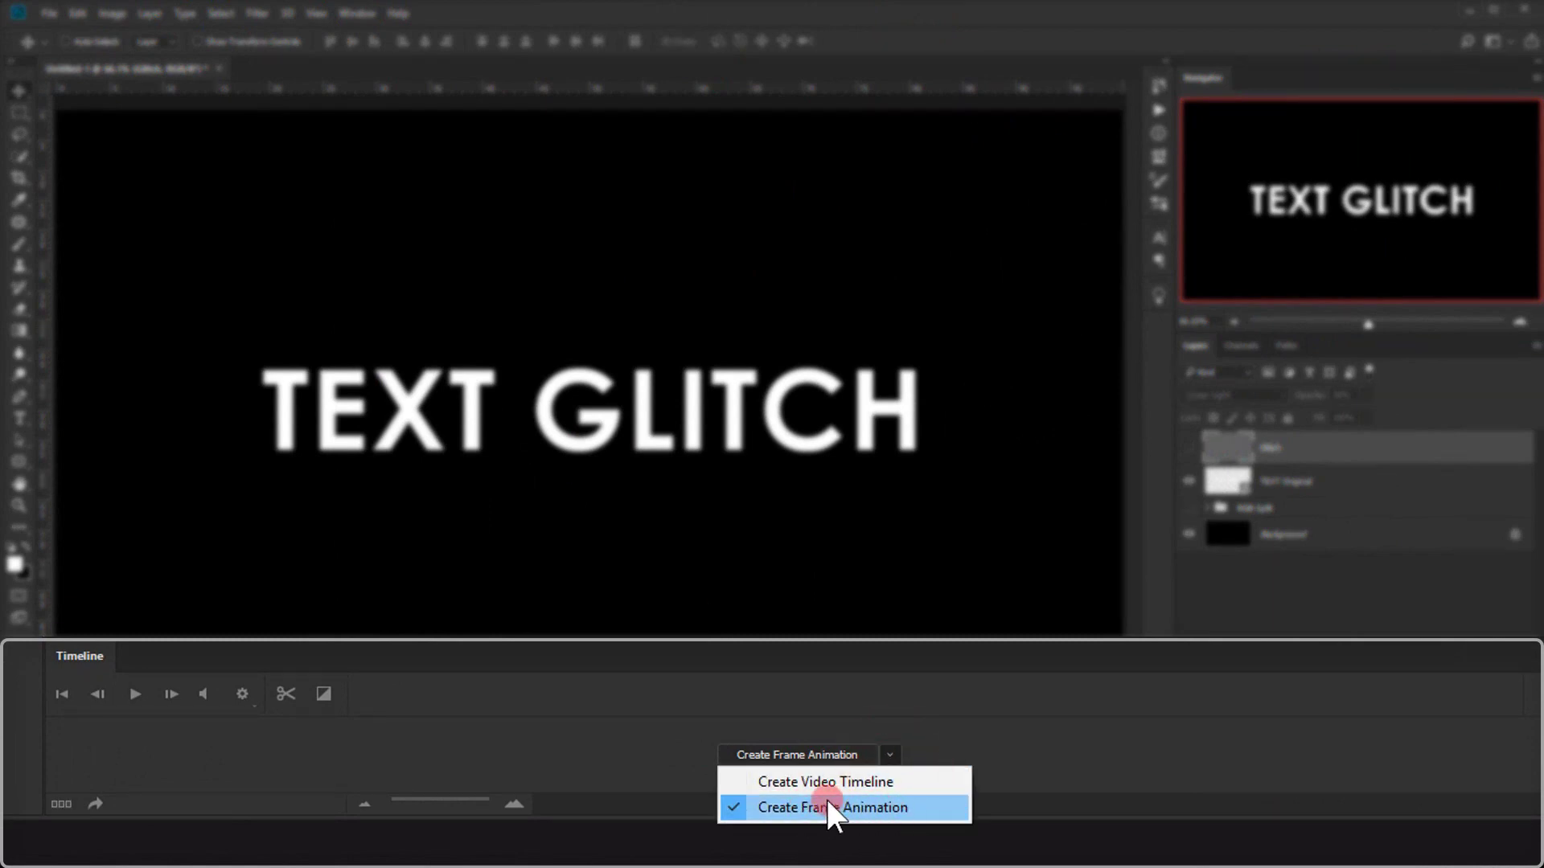
left_click(817, 754)
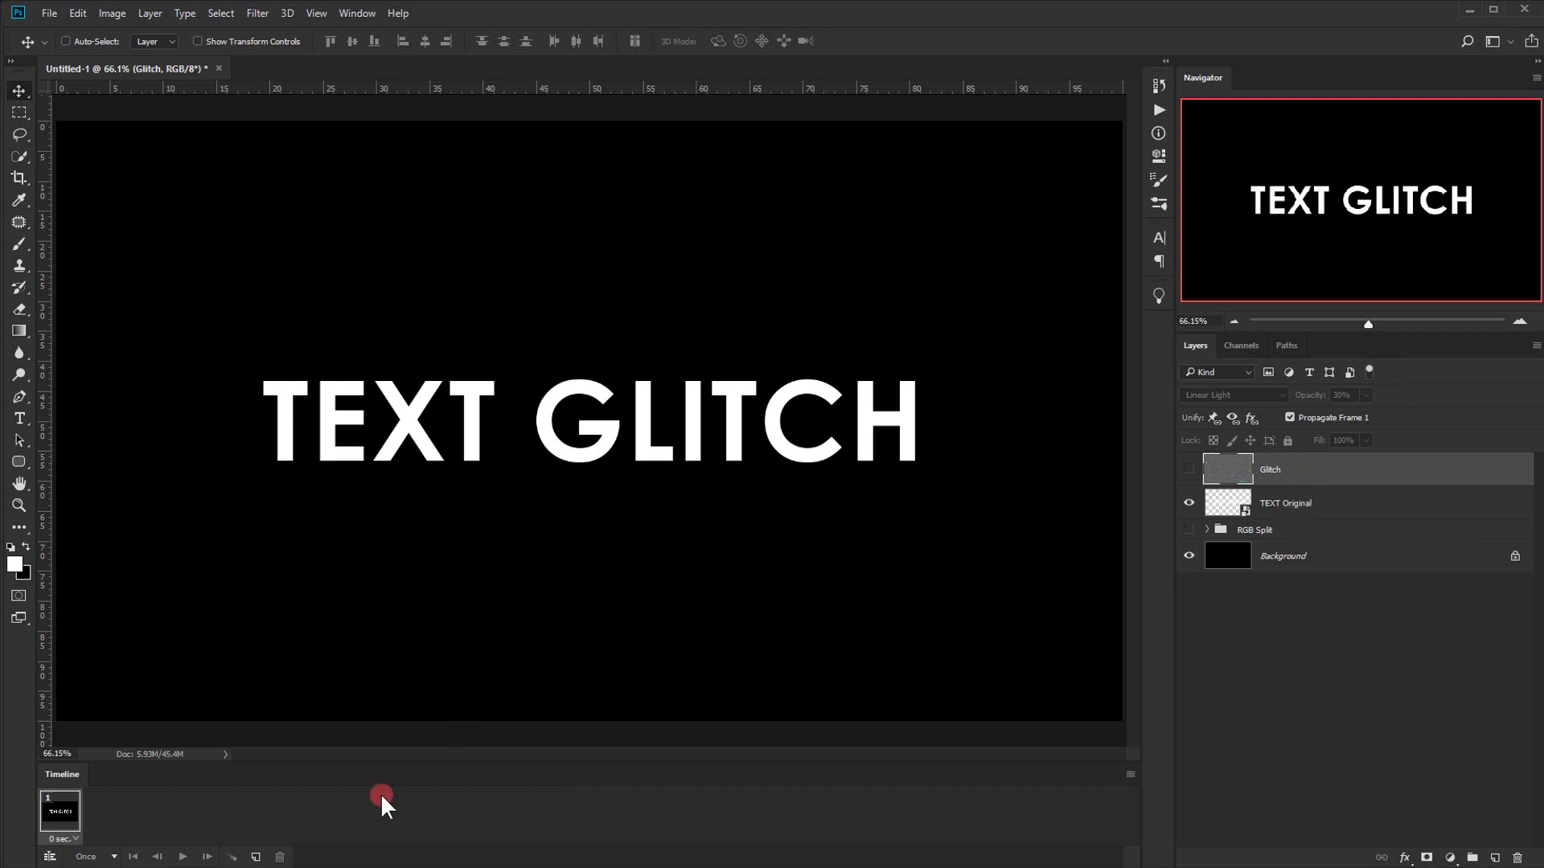
Set the first frame's delay to 1 second and the animation's looping to Forever
left_click(65, 828)
left_click(57, 840)
left_click(65, 842)
left_click_drag(76, 841, 93, 715)
left_click(68, 802)
left_click(112, 857)
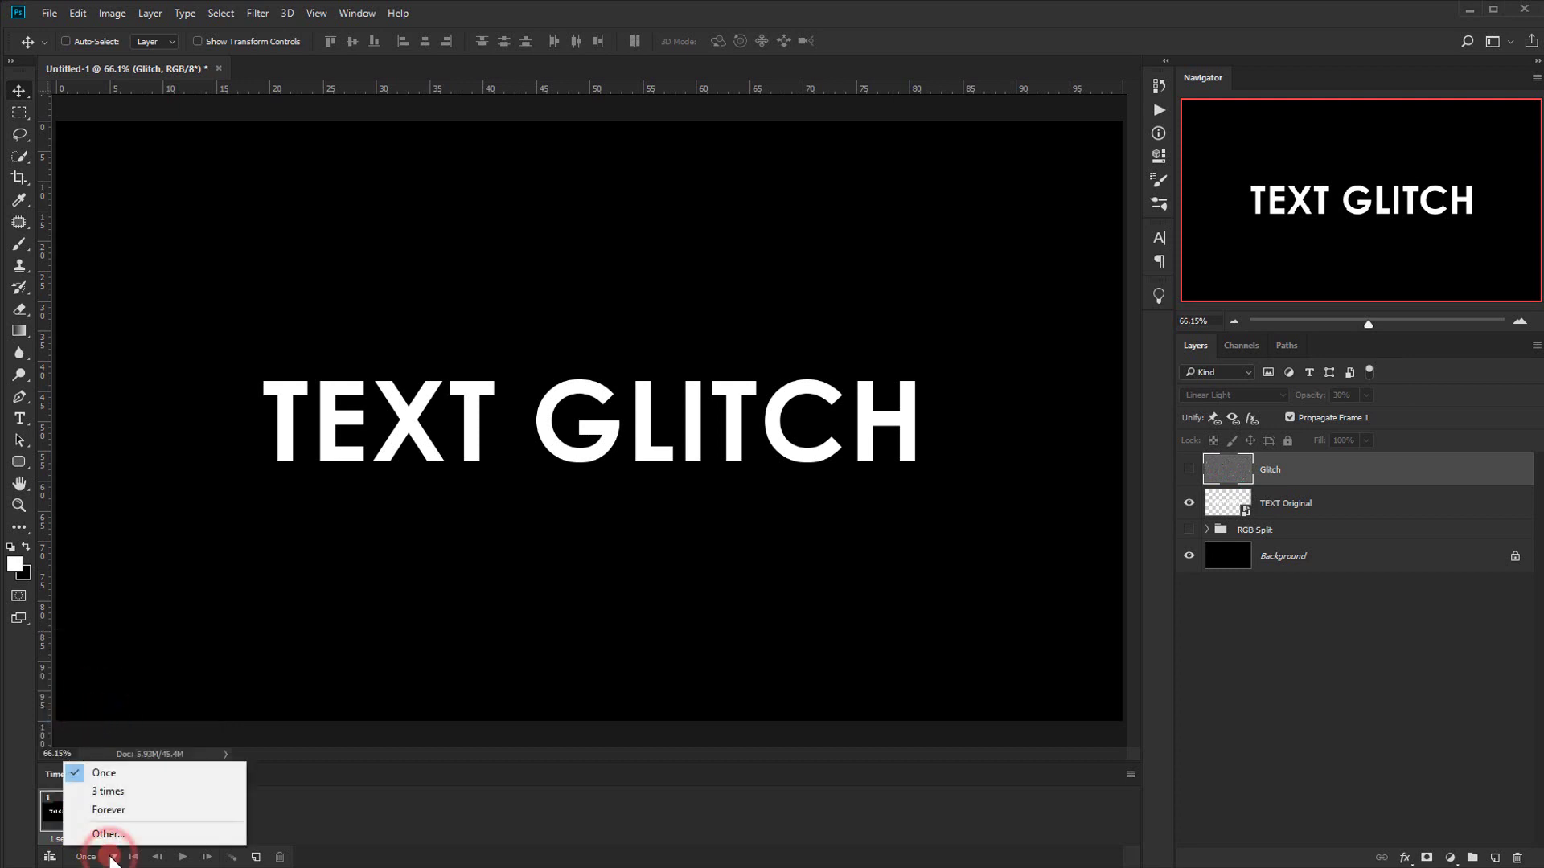
left_click(125, 808)
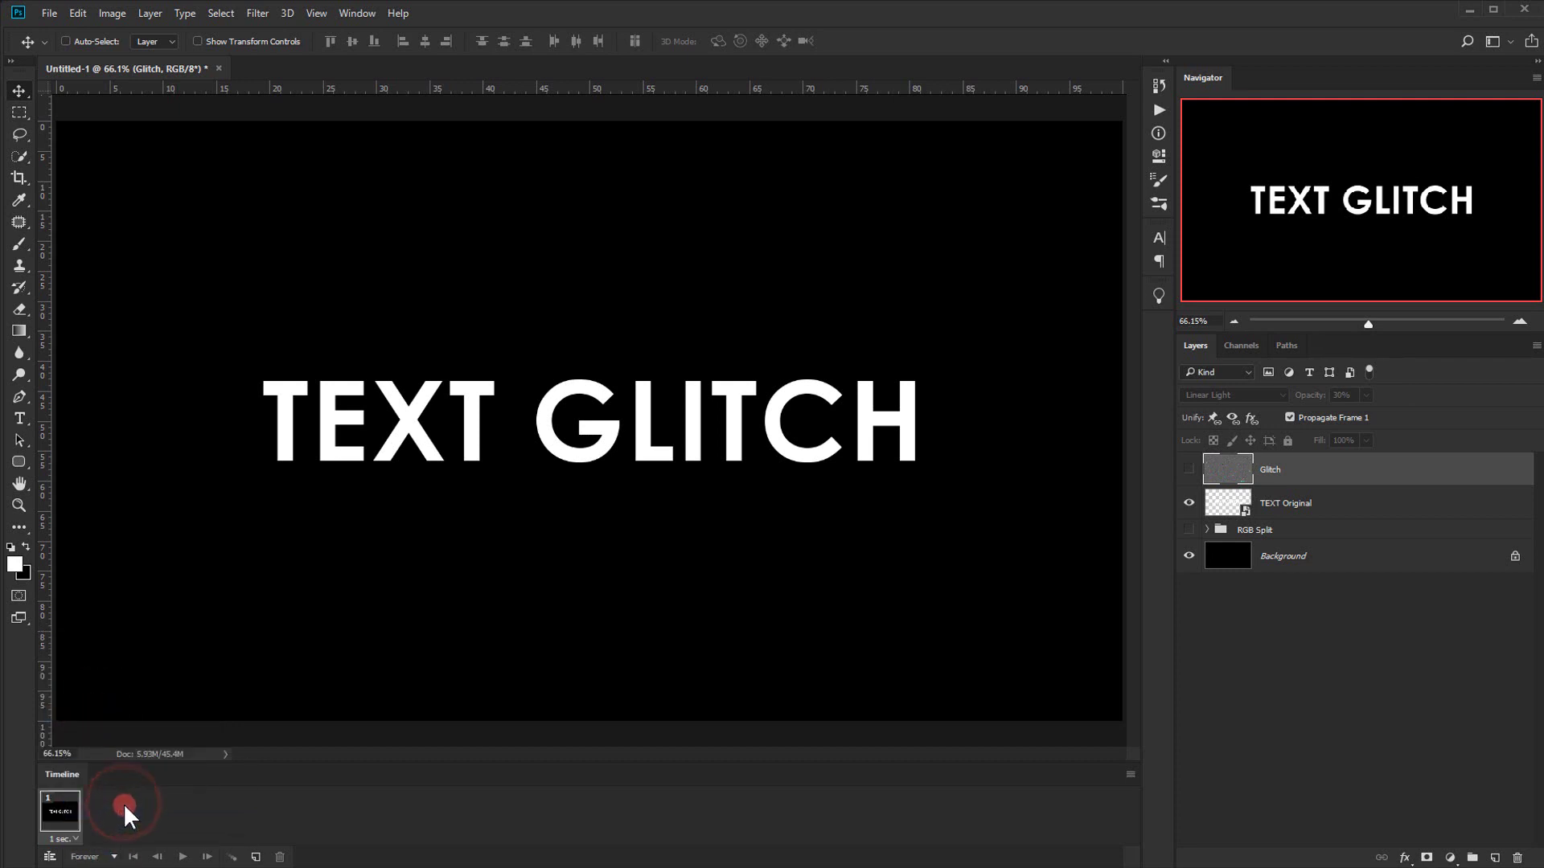
Duplicate the first frame and set the second frame's delay to 0.2 seconds
left_click_drag(64, 820, 251, 847)
left_click(255, 857)
left_click(98, 820)
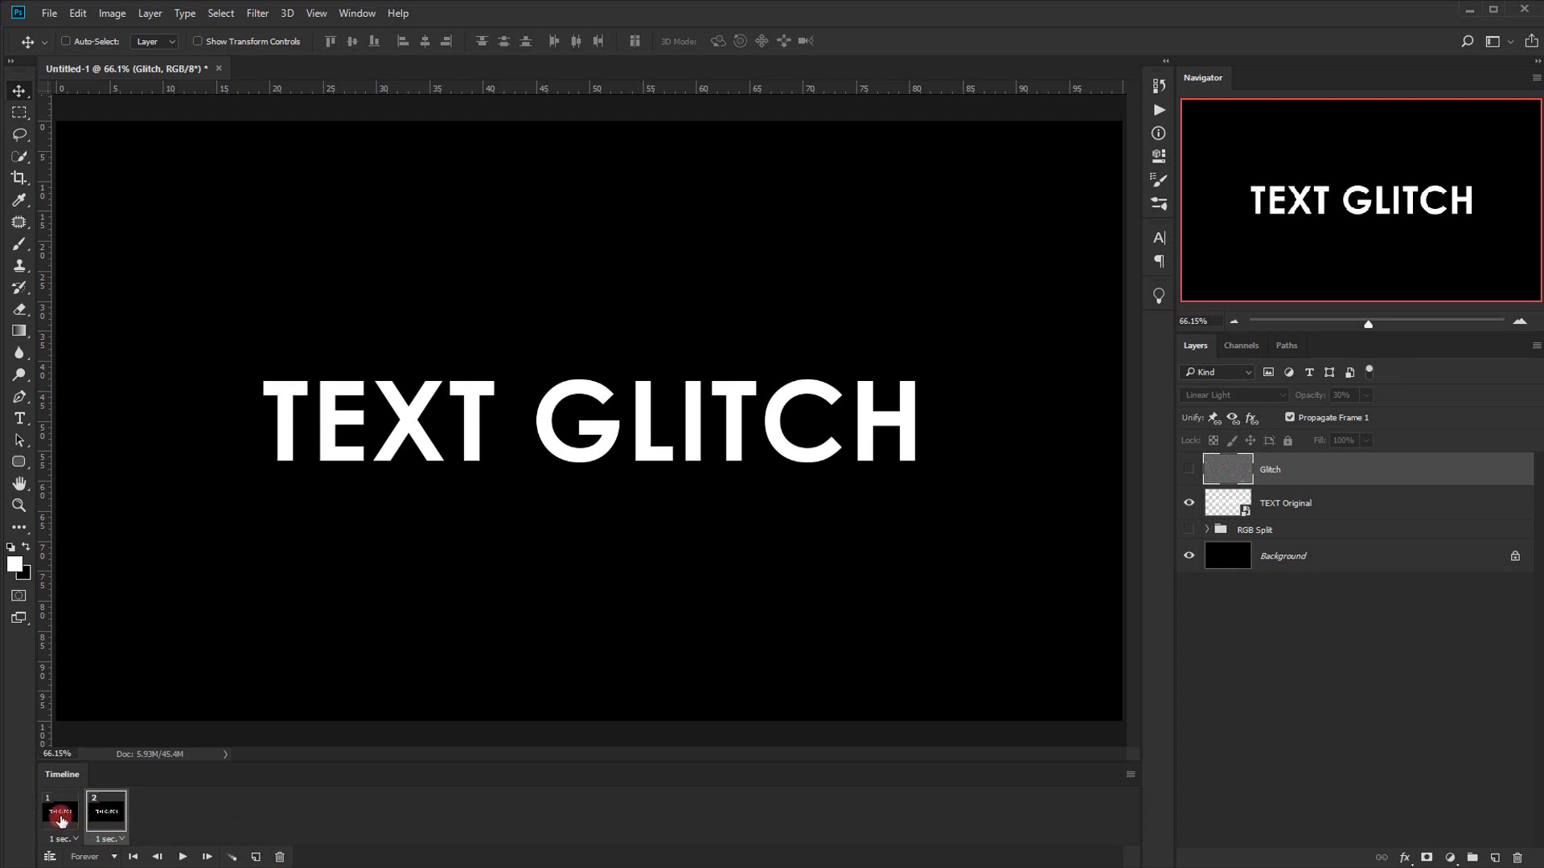
left_click(126, 839)
left_click(137, 678)
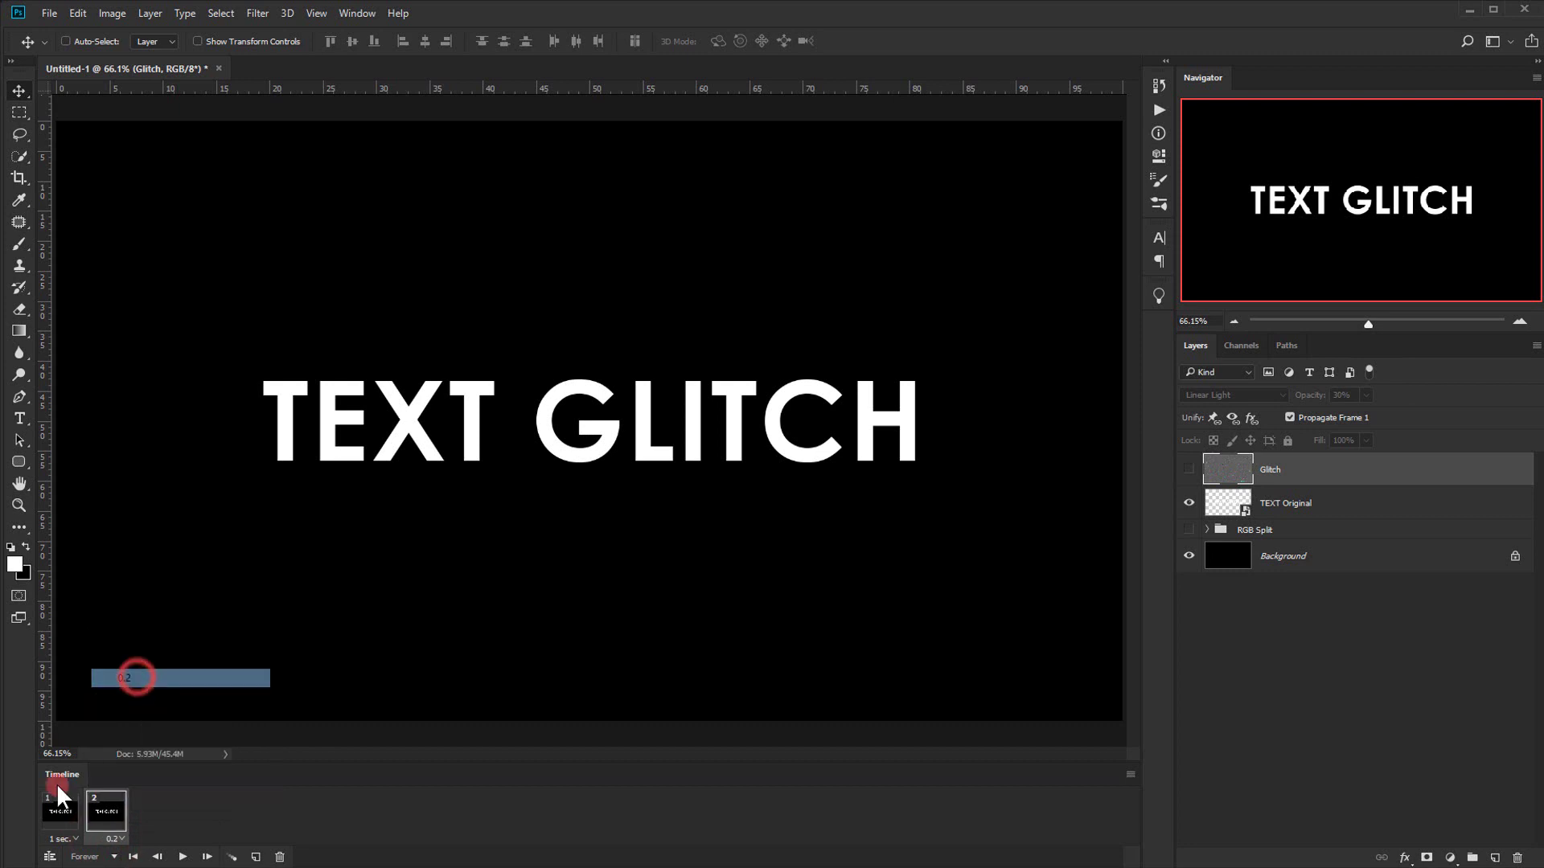
left_click(121, 824)
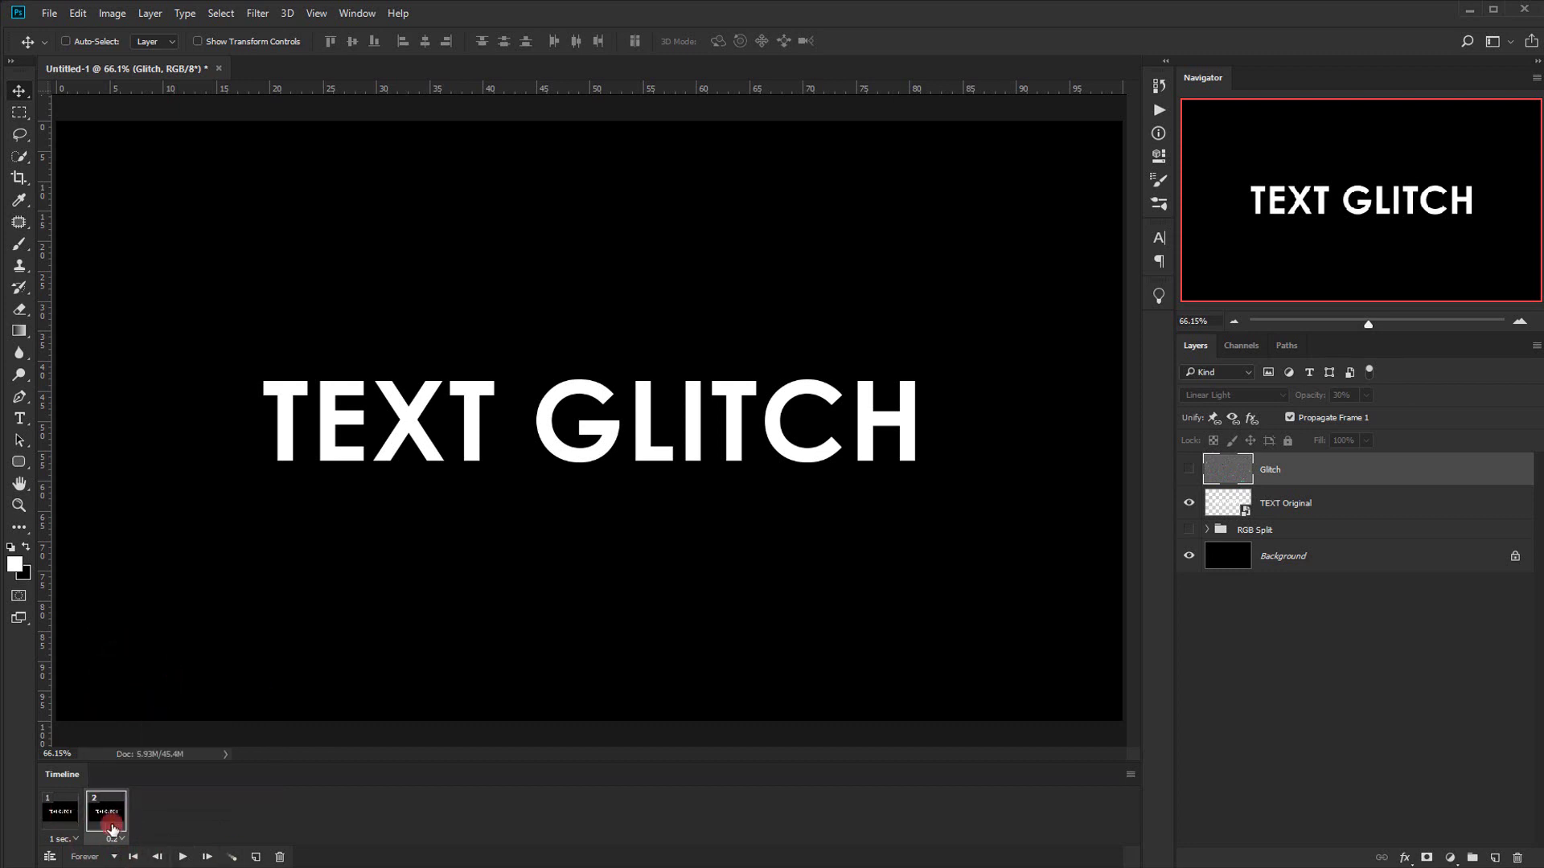
left_click(70, 818)
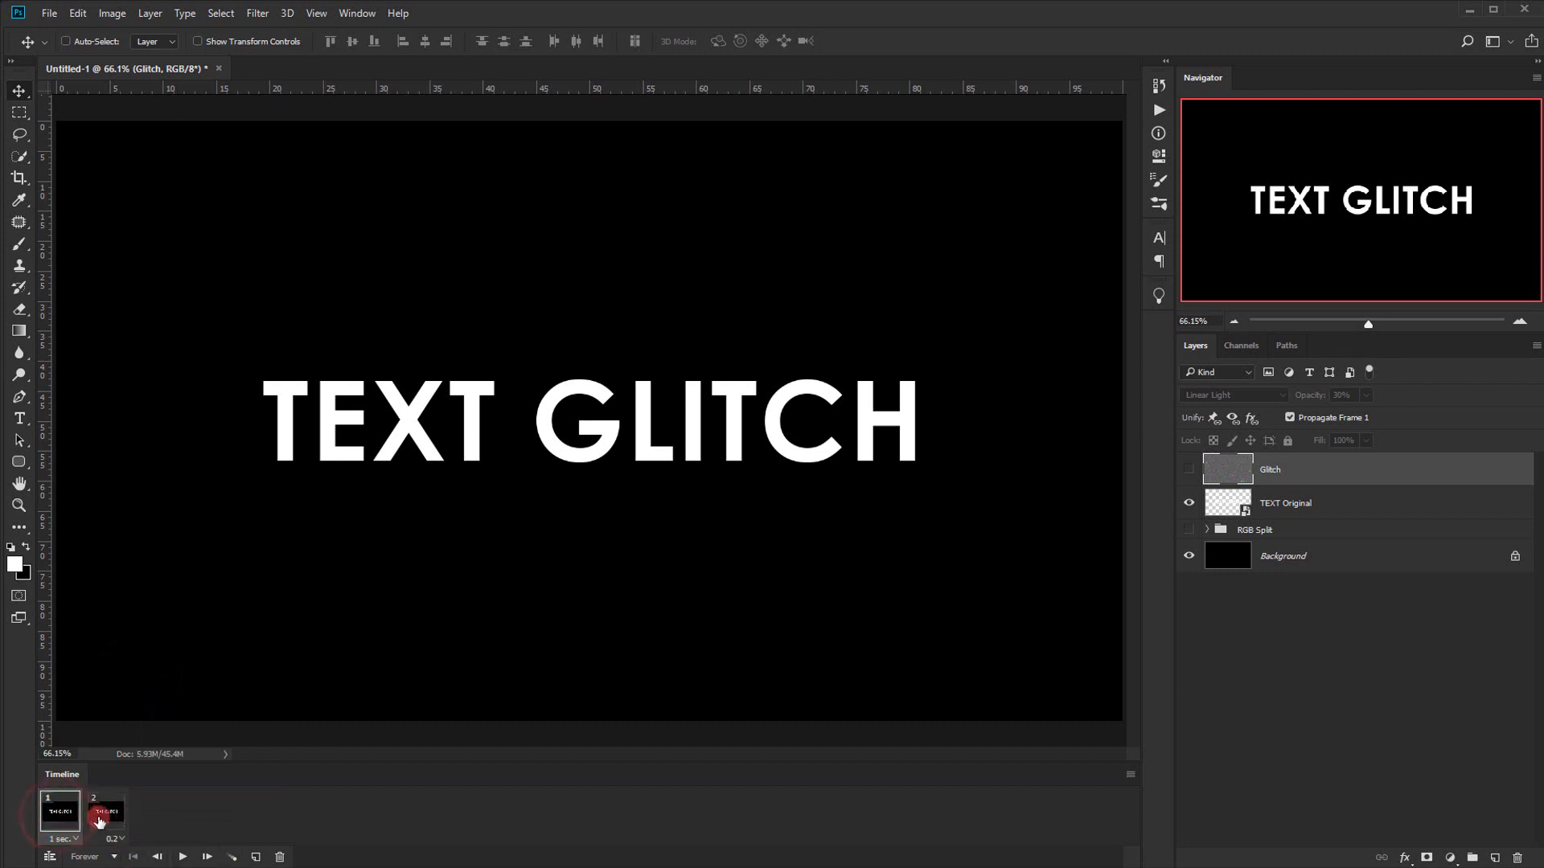
In frame 2, show the Glitch layer and the RGB Split group and hide TEXT Original
left_click(98, 818)
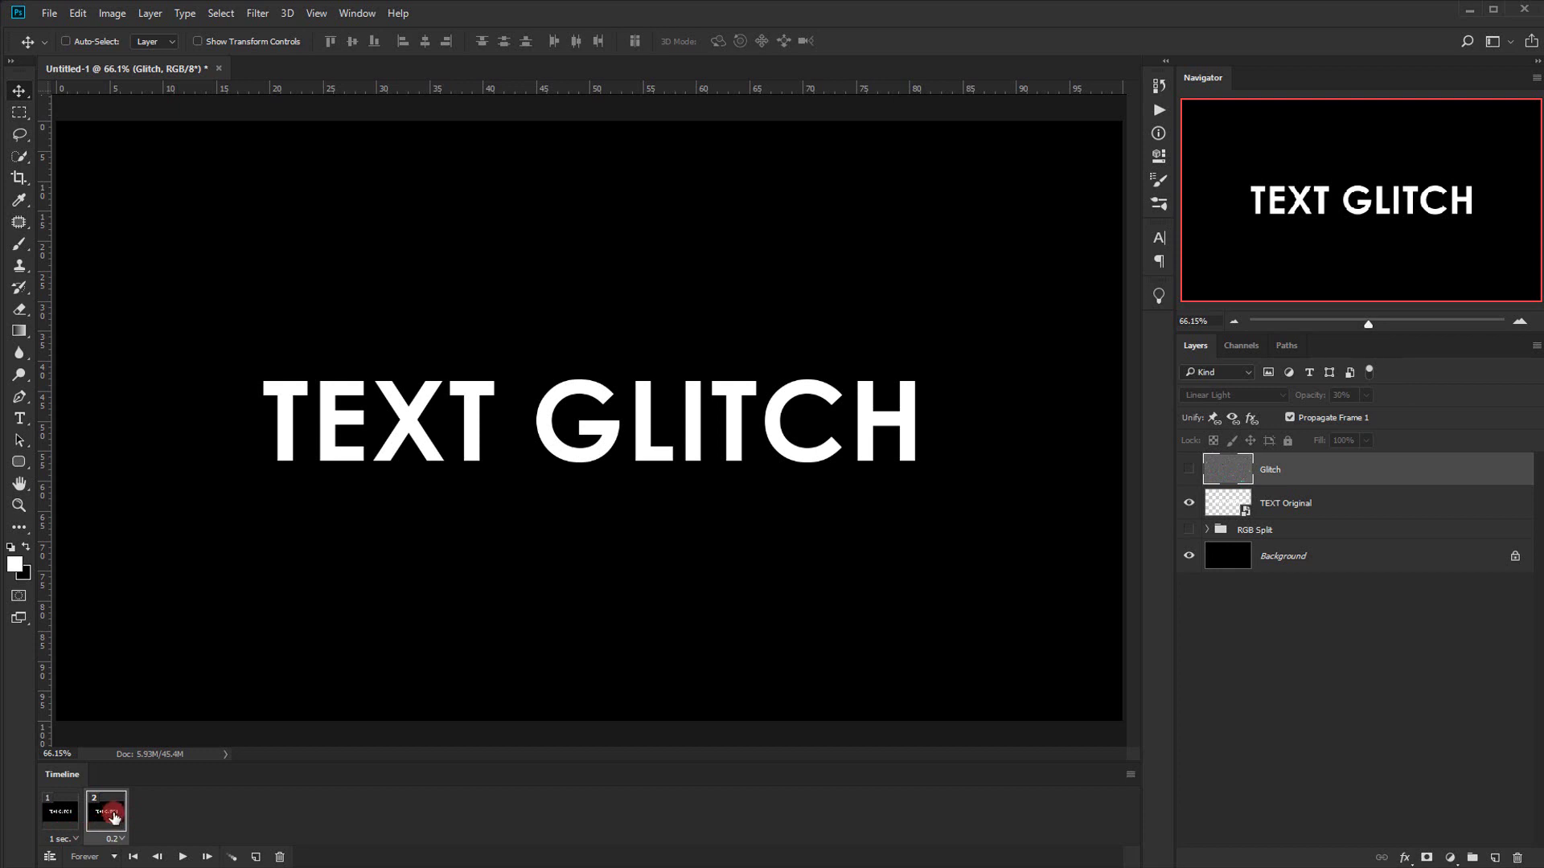
left_click(1193, 477)
left_click(1194, 511)
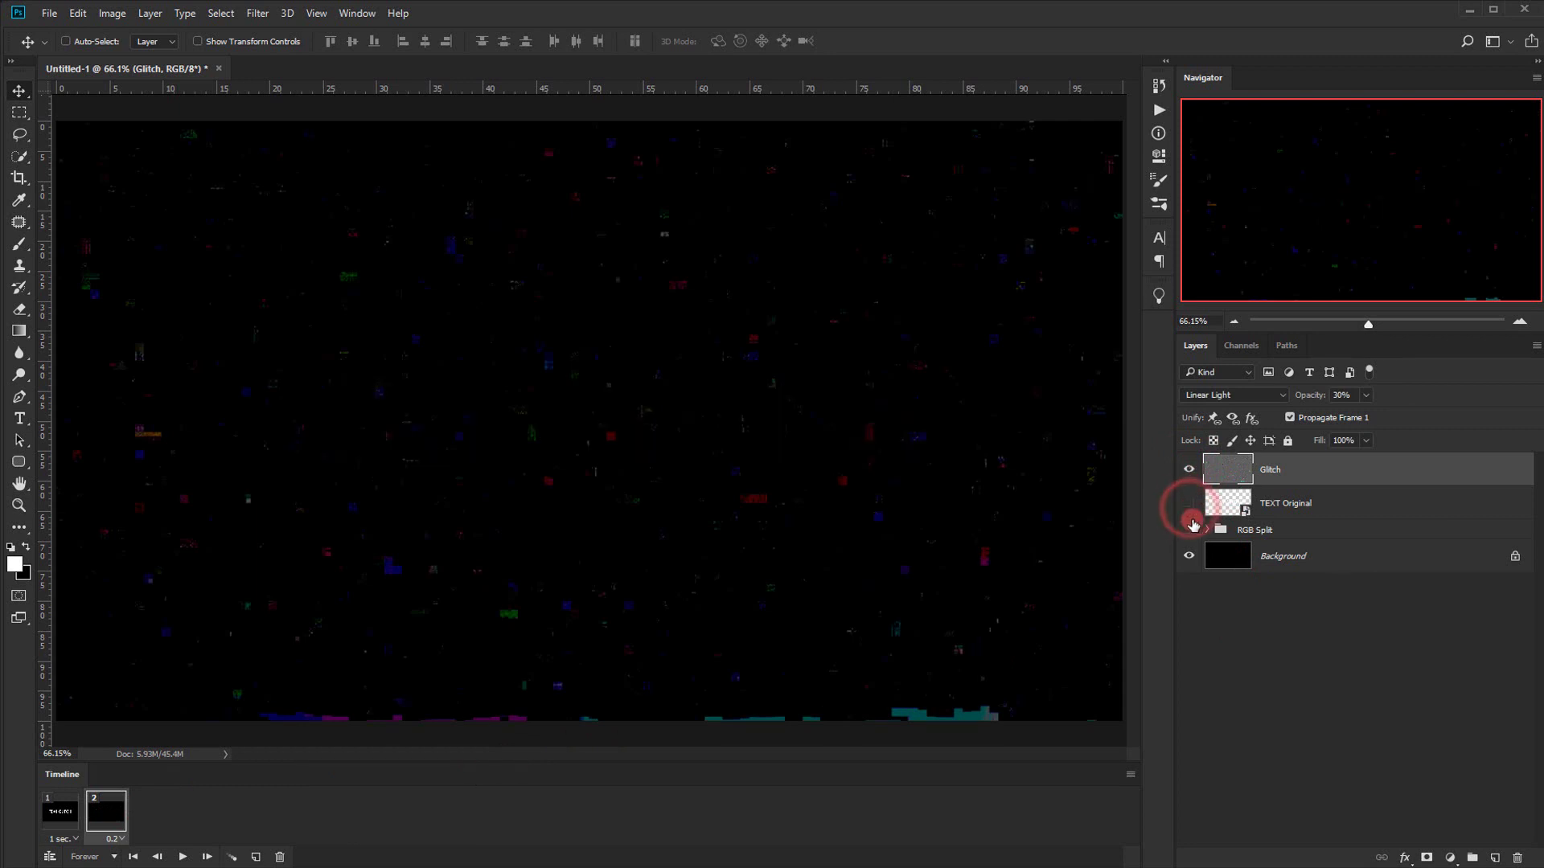
left_click(1190, 529)
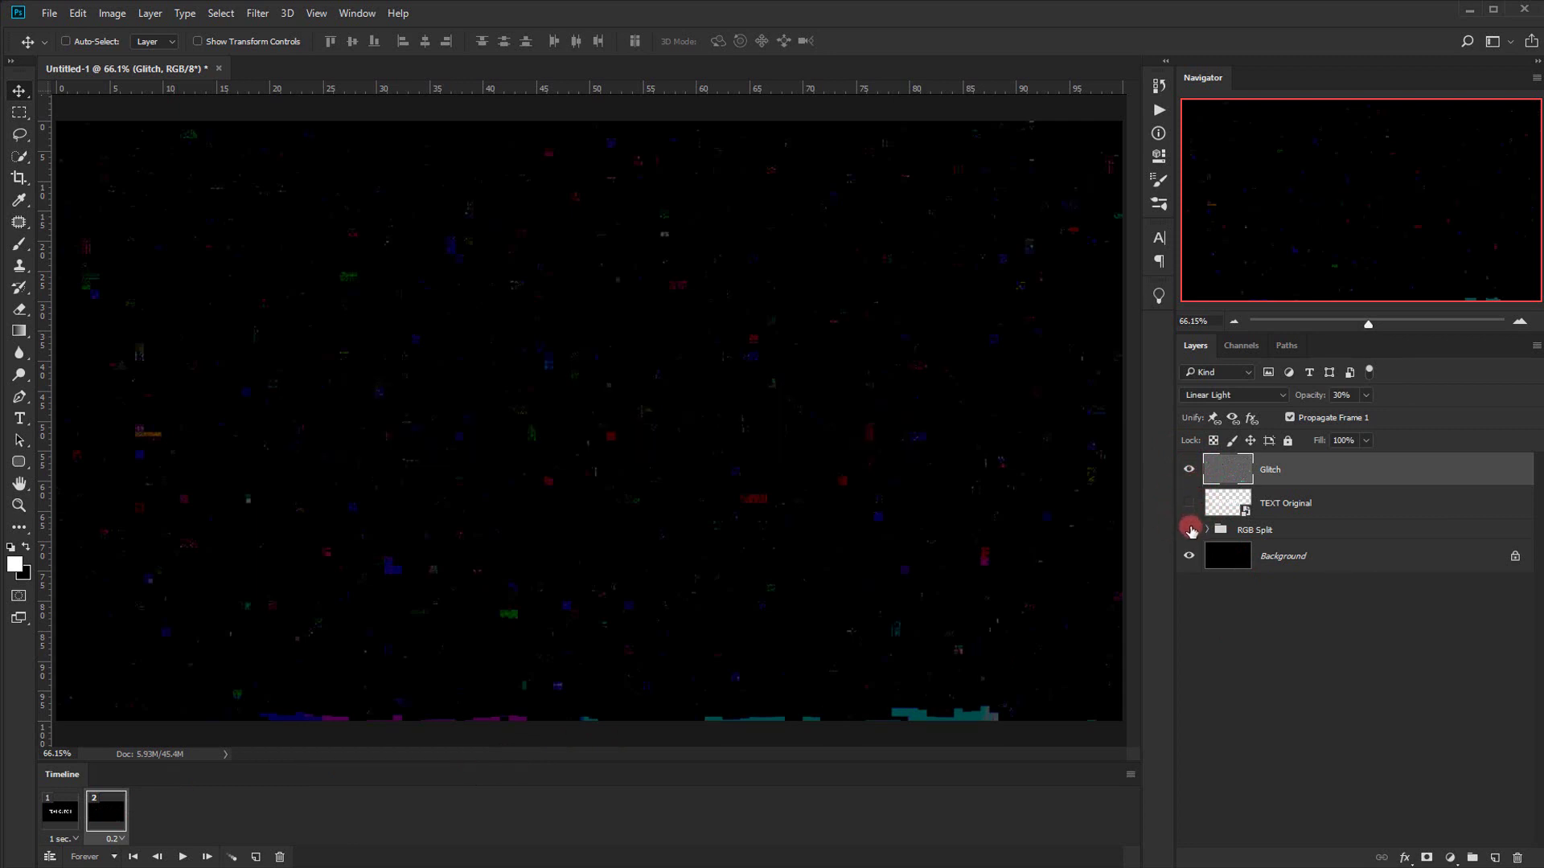
left_click(1220, 529)
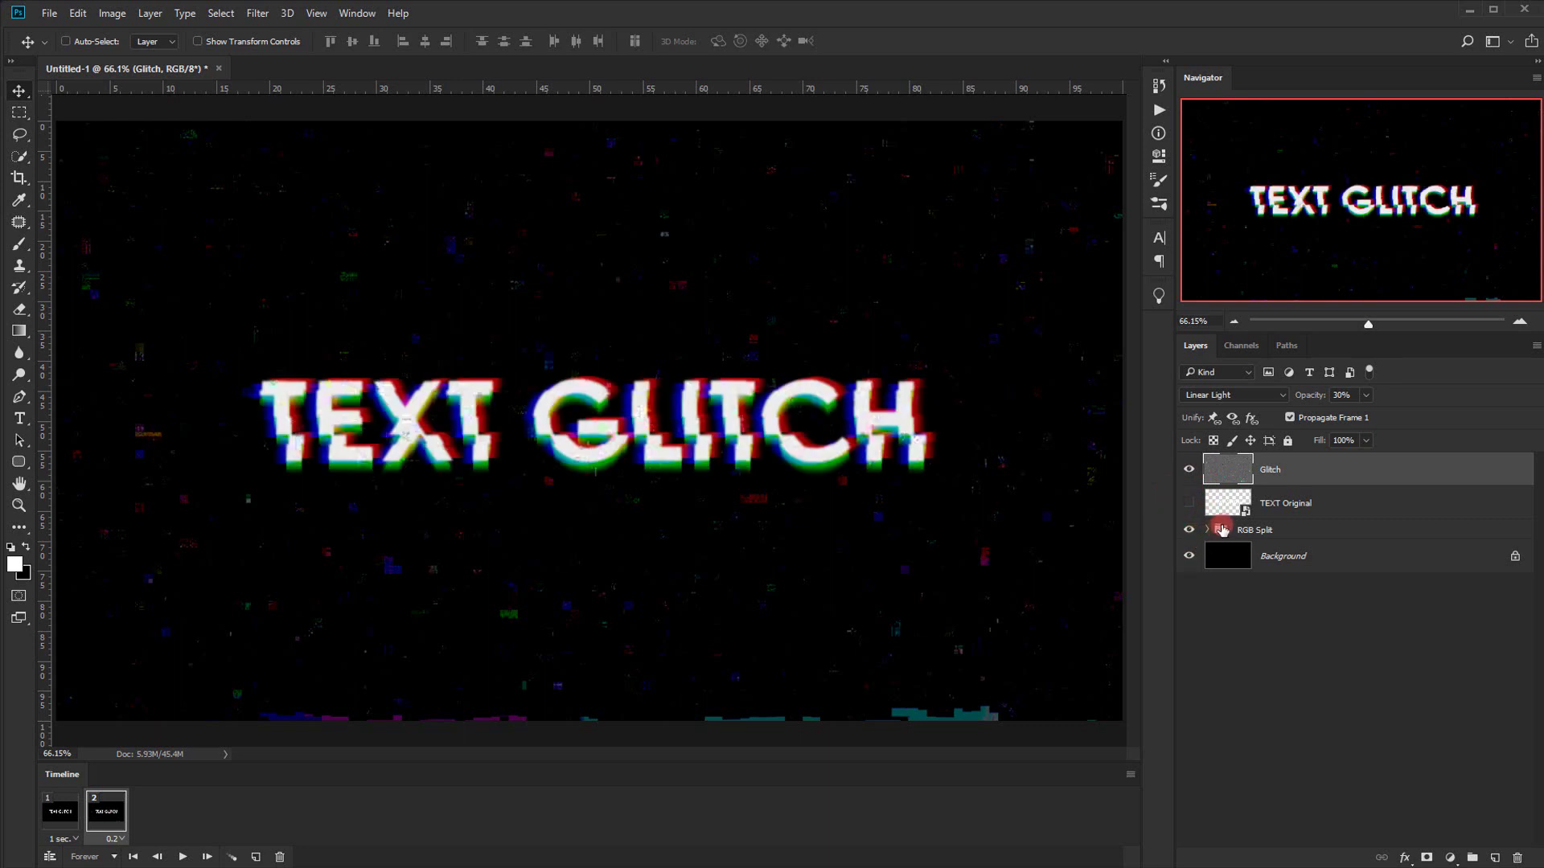
left_click(64, 820)
left_click(98, 820)
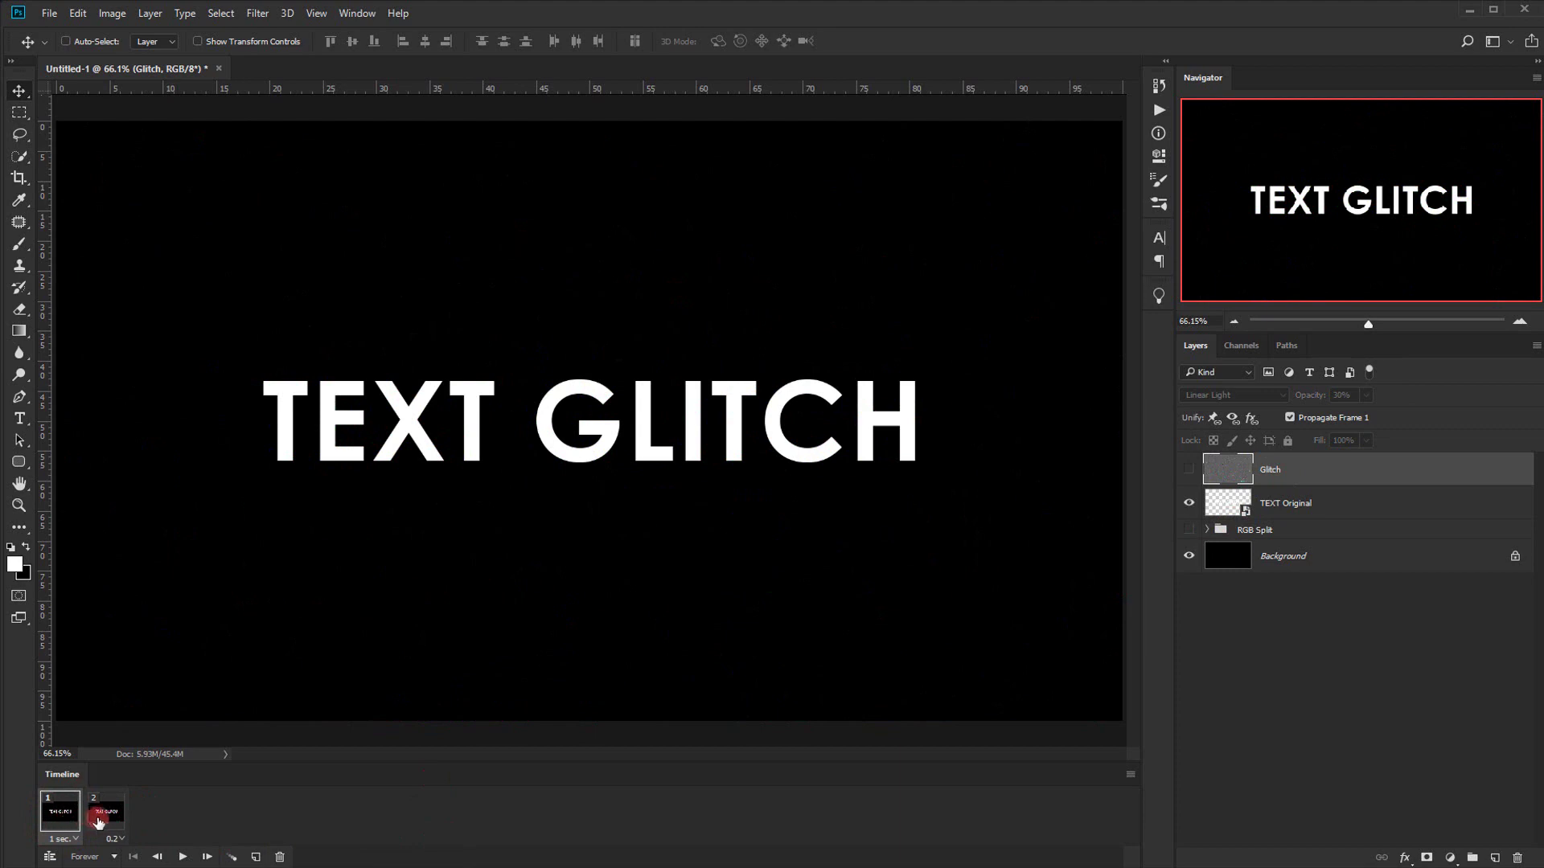
Duplicate frame 2 as a third frame, hiding the Glitch layer and showing TEXT Original in it
mouse_move(107, 824)
left_mouse_down()
mouse_move(90, 820)
mouse_move(268, 834)
mouse_move(262, 859)
left_mouse_up()
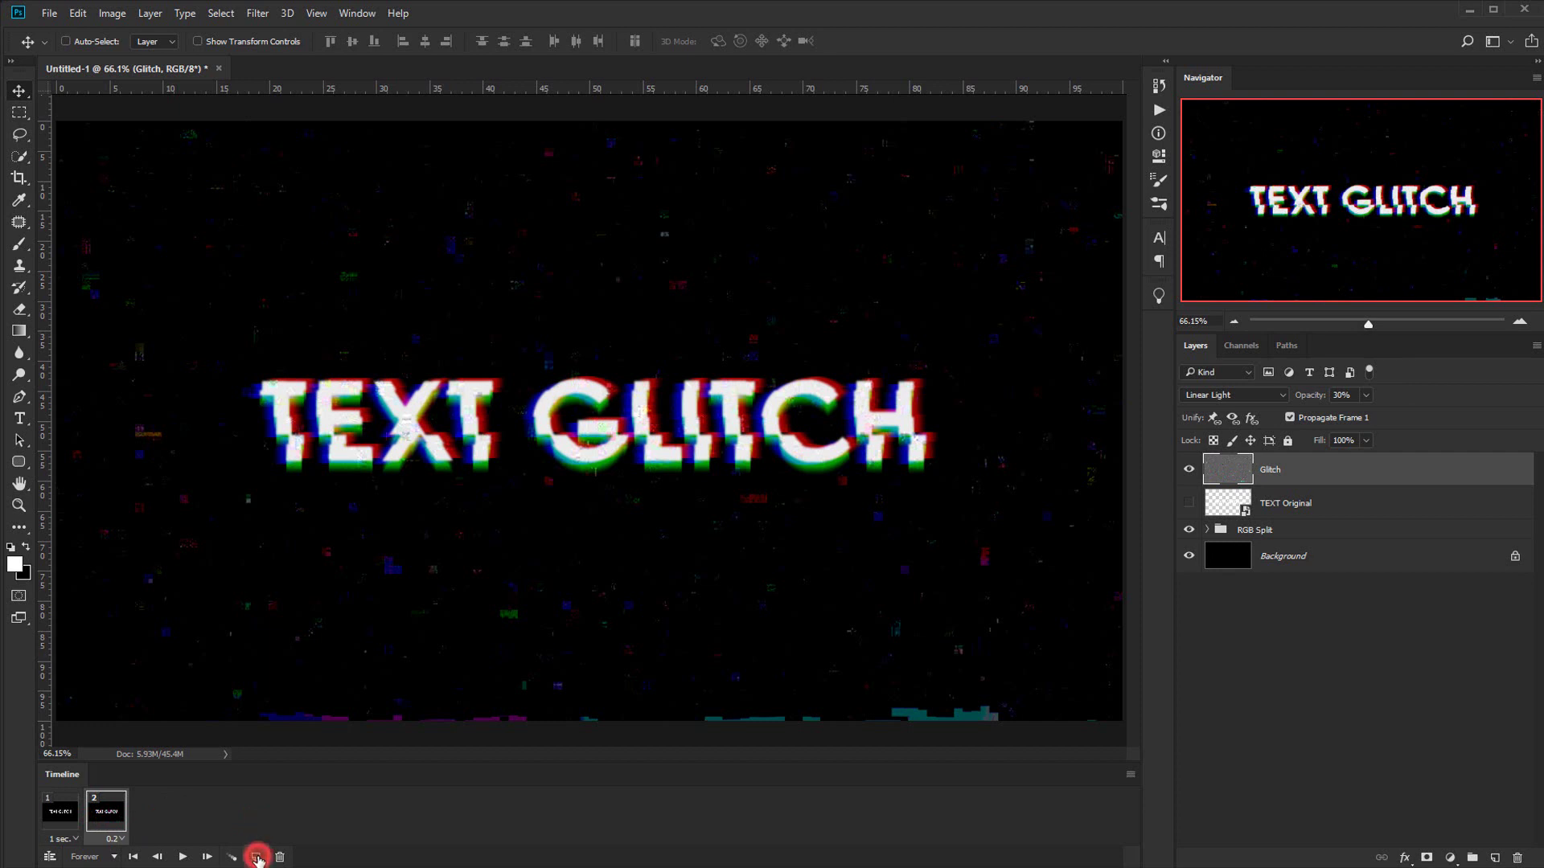
left_click(257, 857)
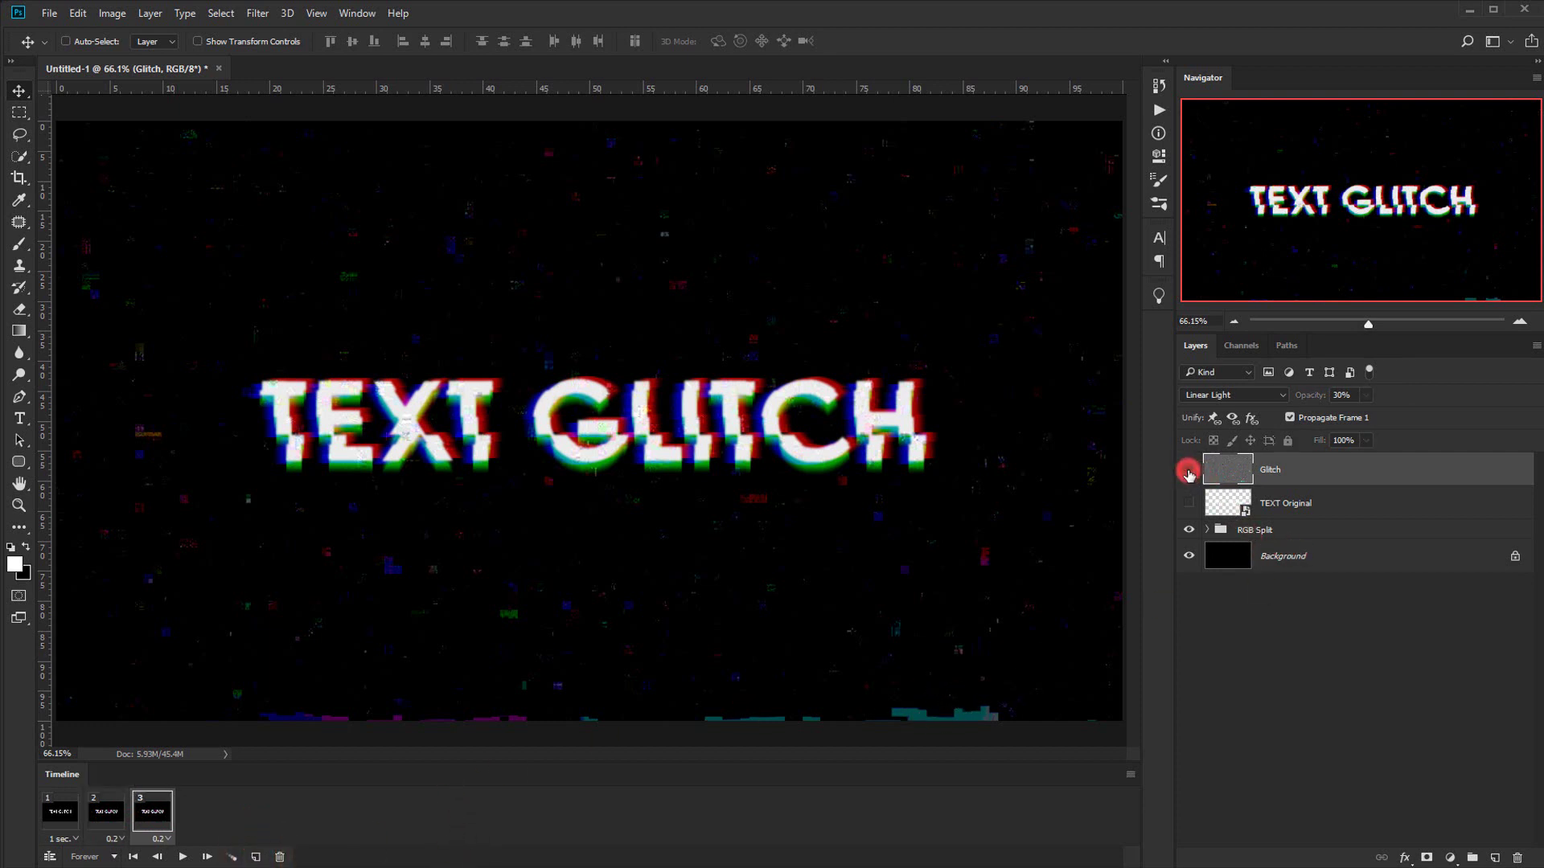
left_click(1187, 473)
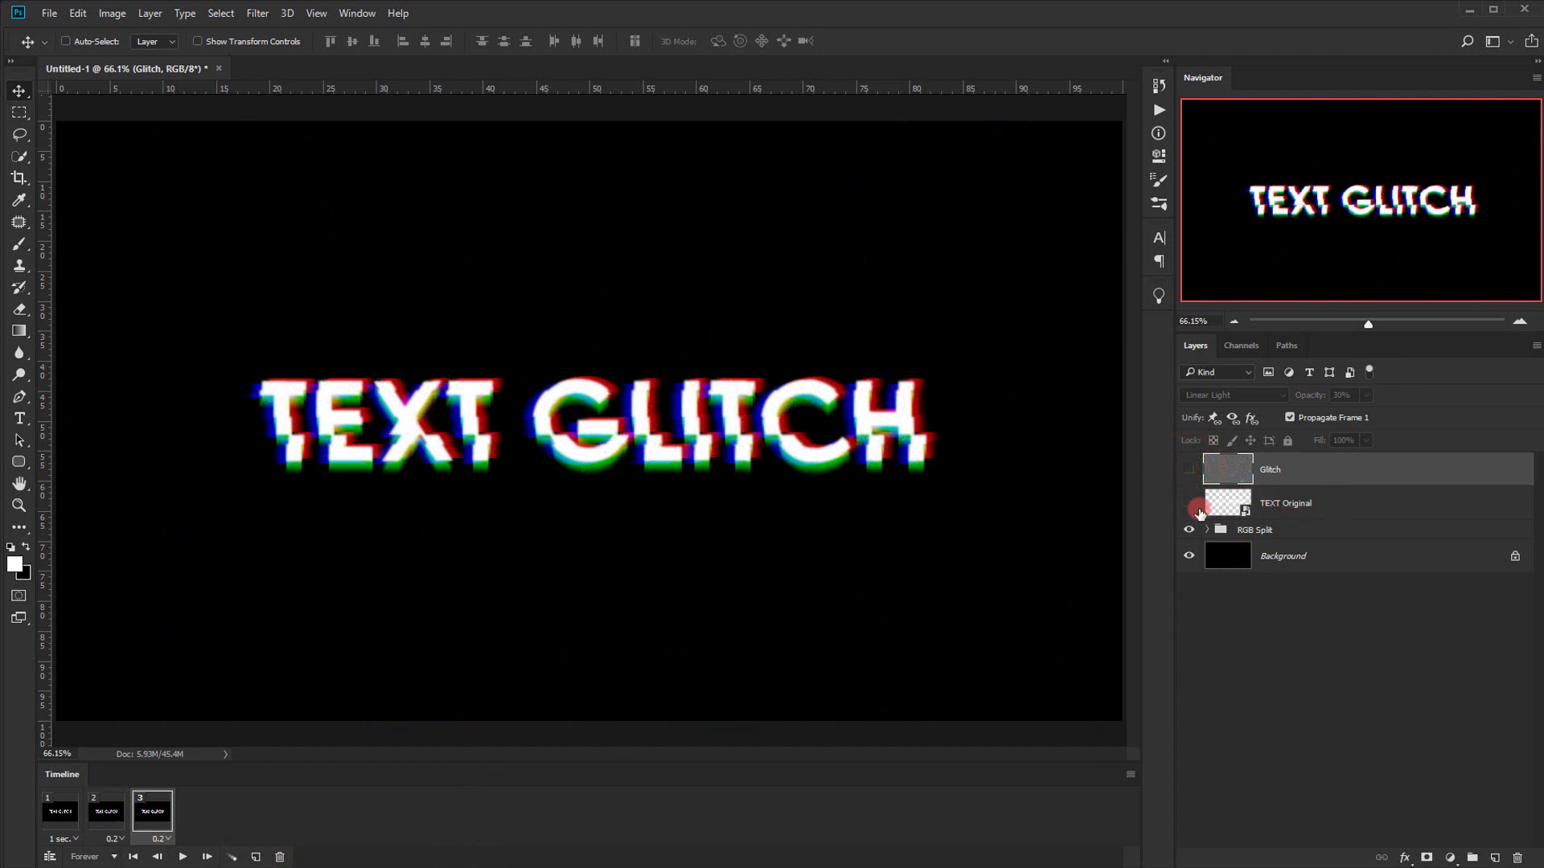
left_click(1190, 503)
In frame 3, set TEXT Original's opacity to 40% and the frame delay to 0 seconds
left_click(1319, 503)
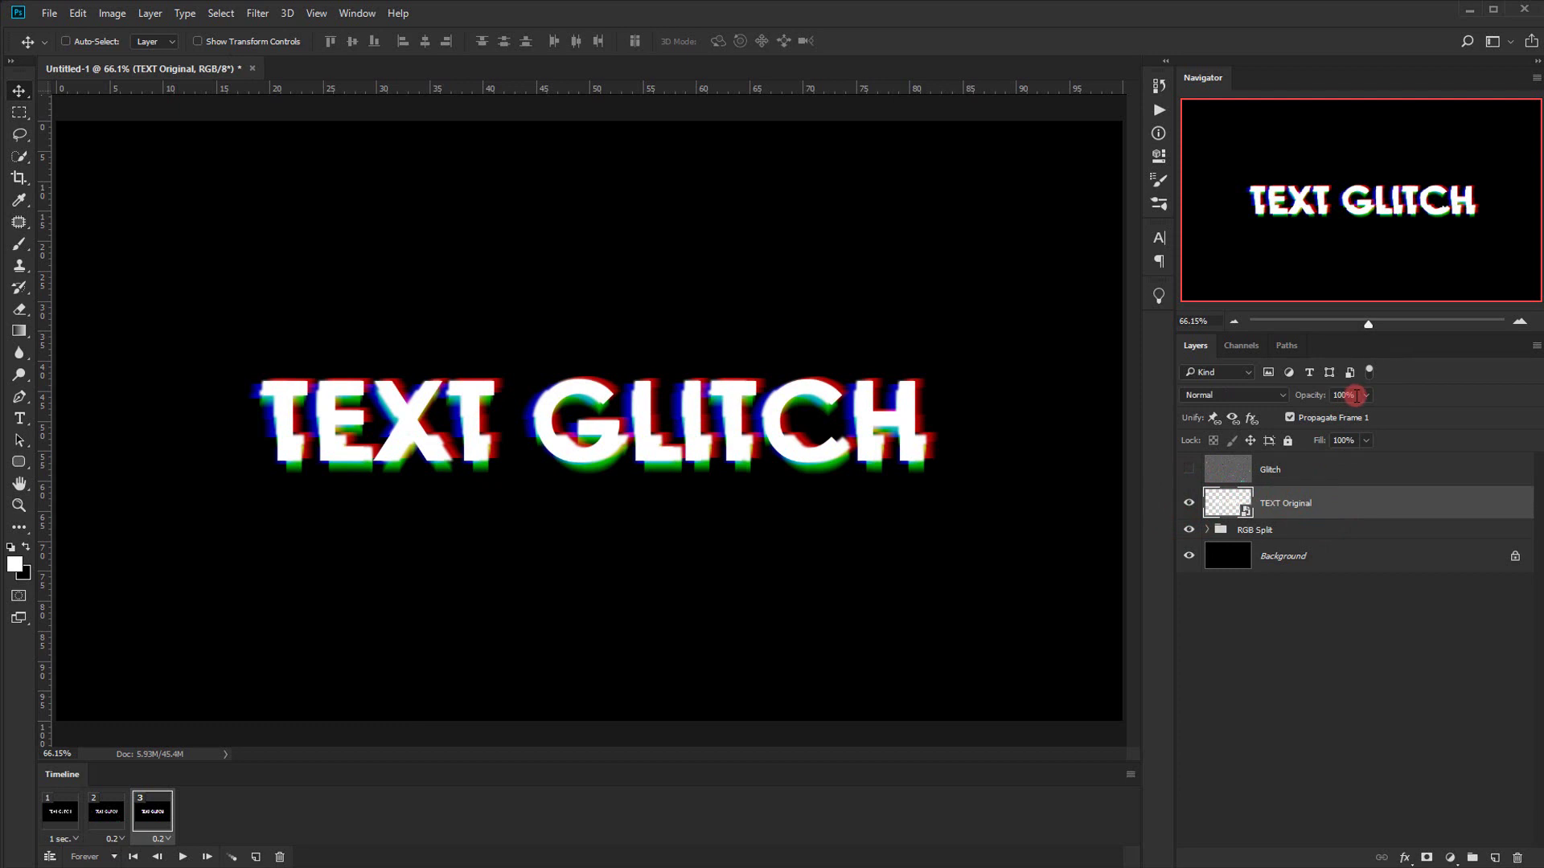
left_click(1357, 396)
type("40")
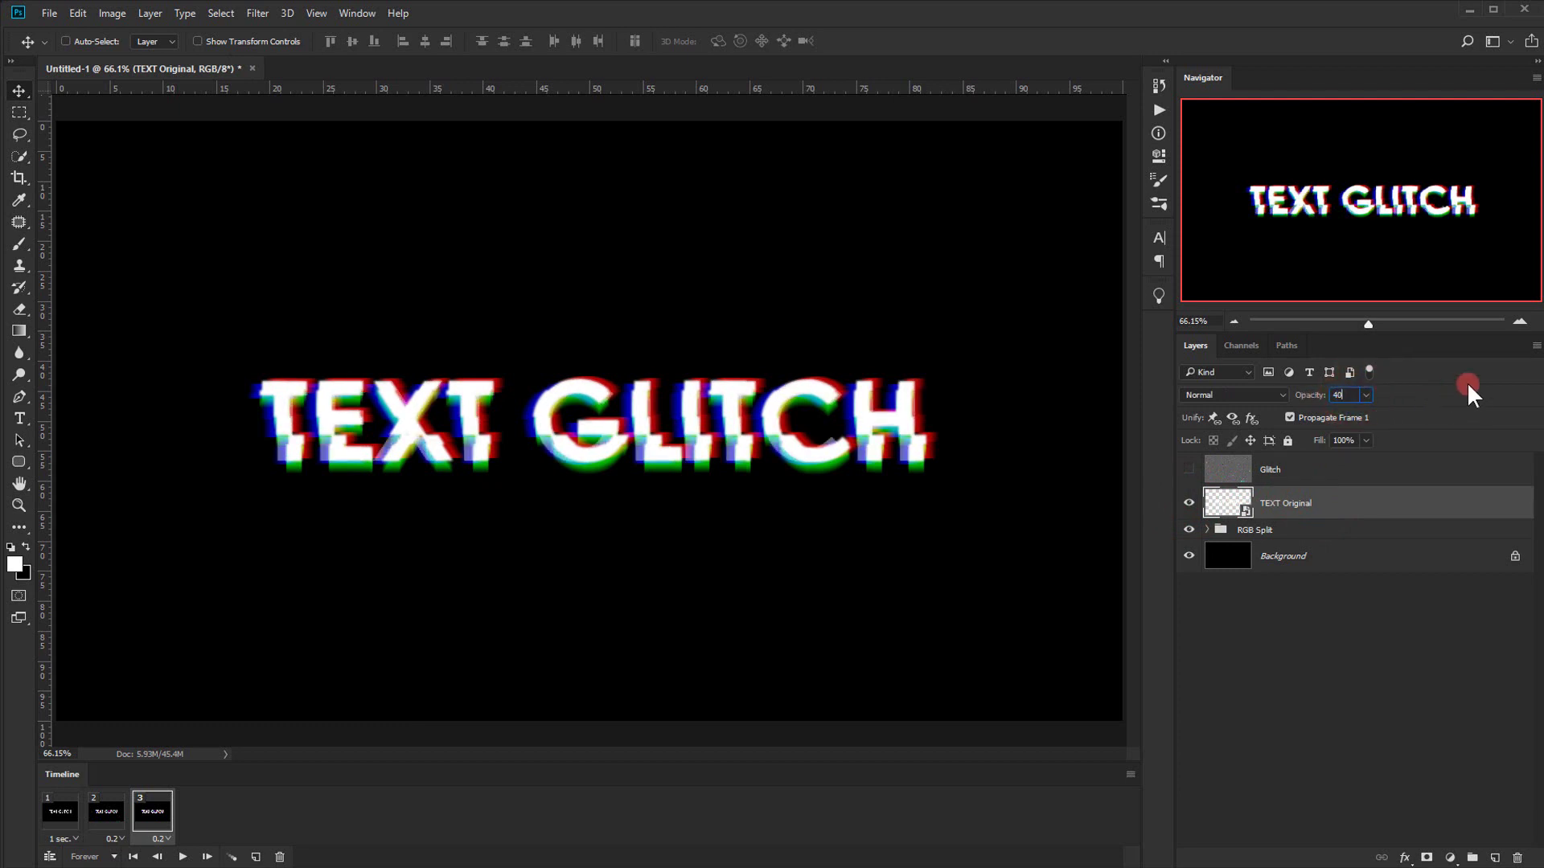
key("Return")
left_click(170, 839)
left_click(235, 641)
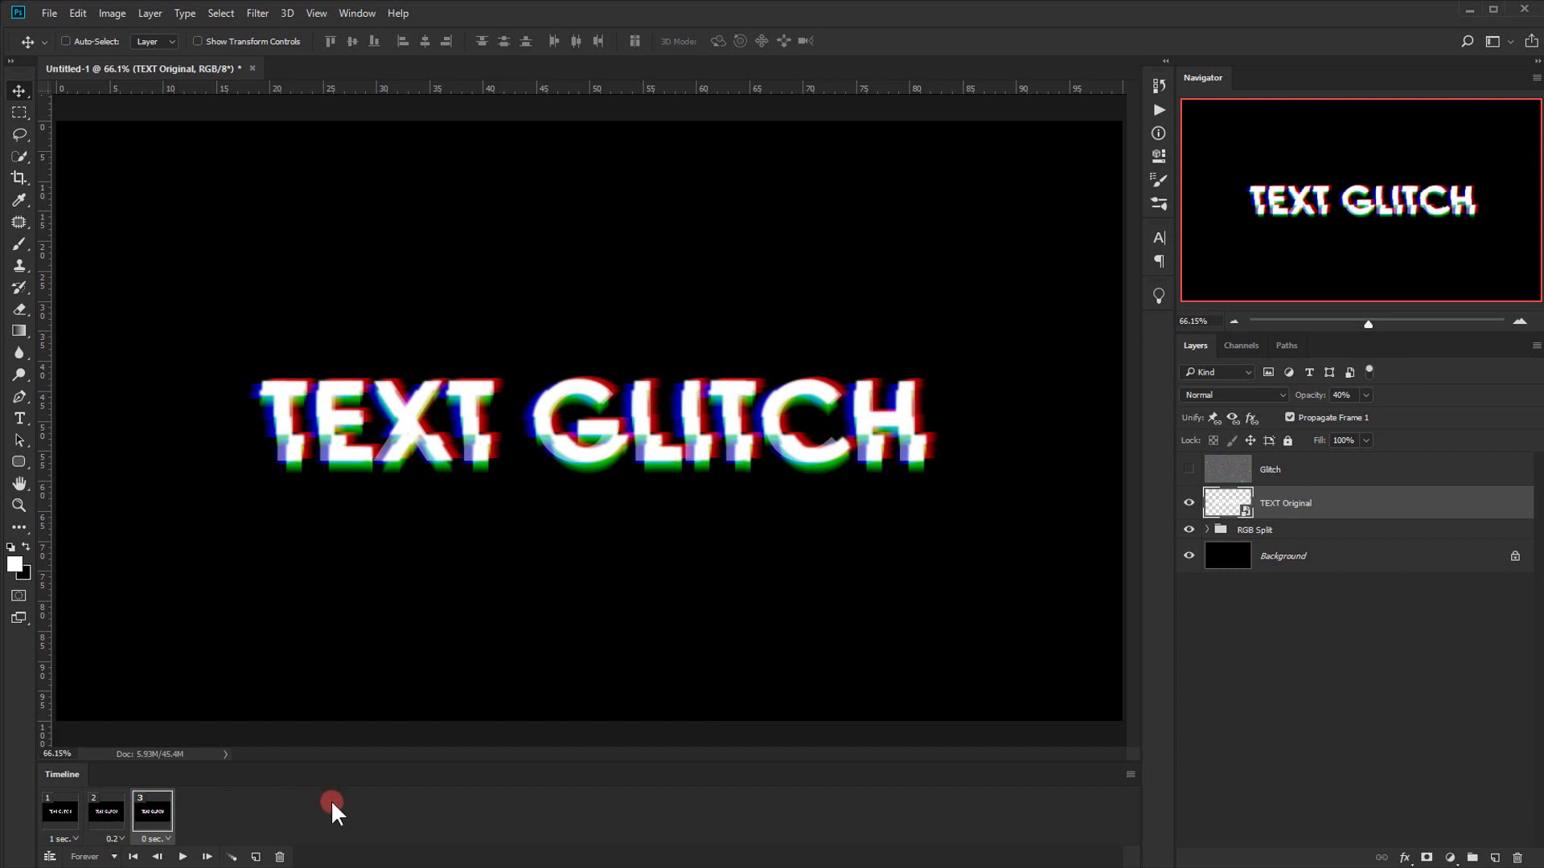
Play the animation from the first frame to preview it, stop playback and return to frame 1
left_click(56, 824)
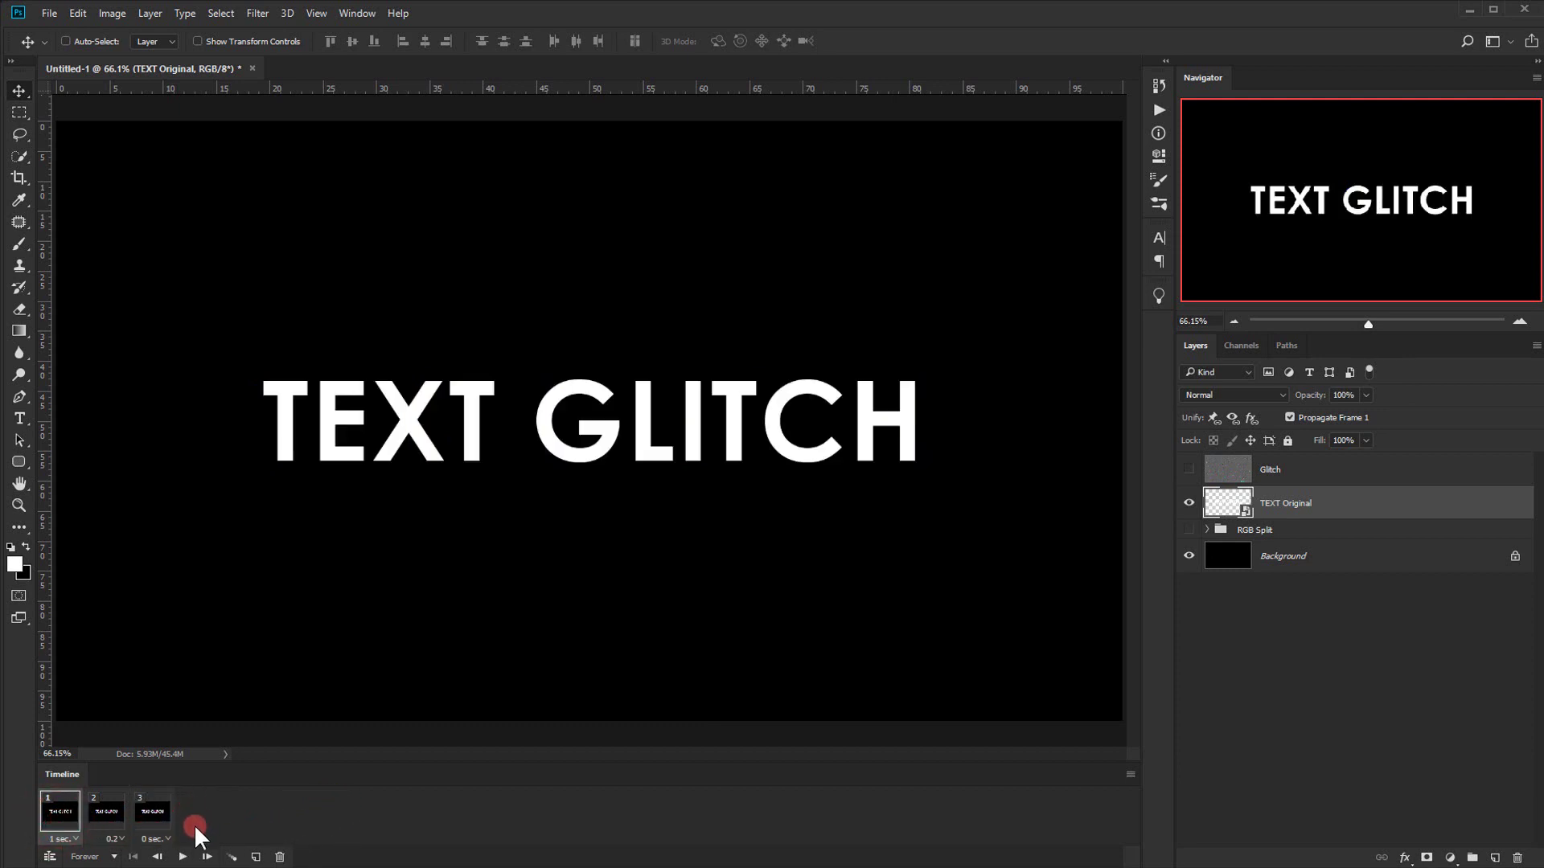
left_click(180, 857)
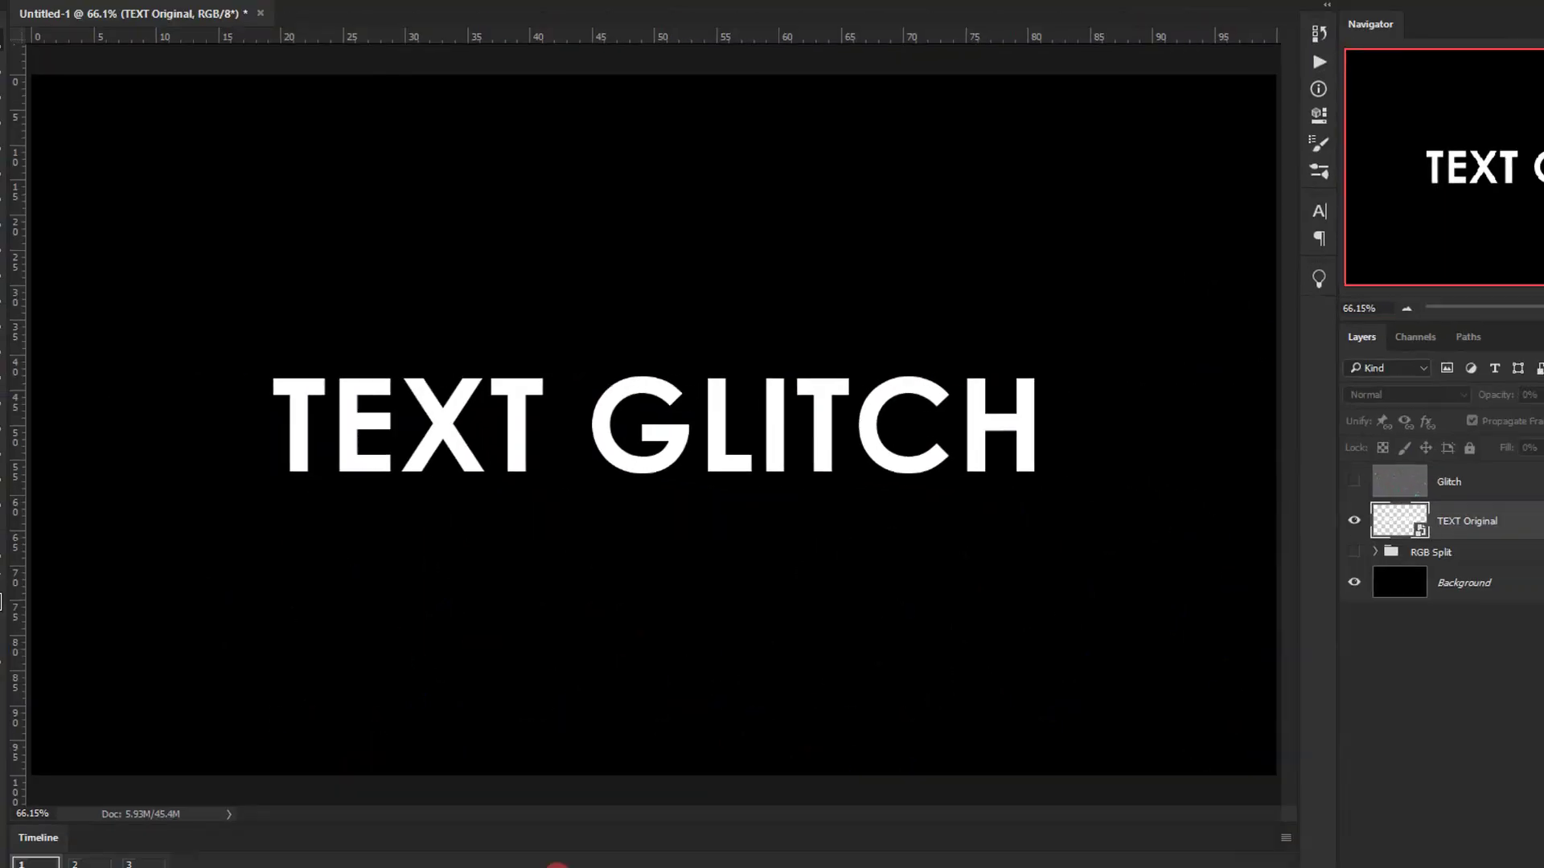
left_click(507, 808)
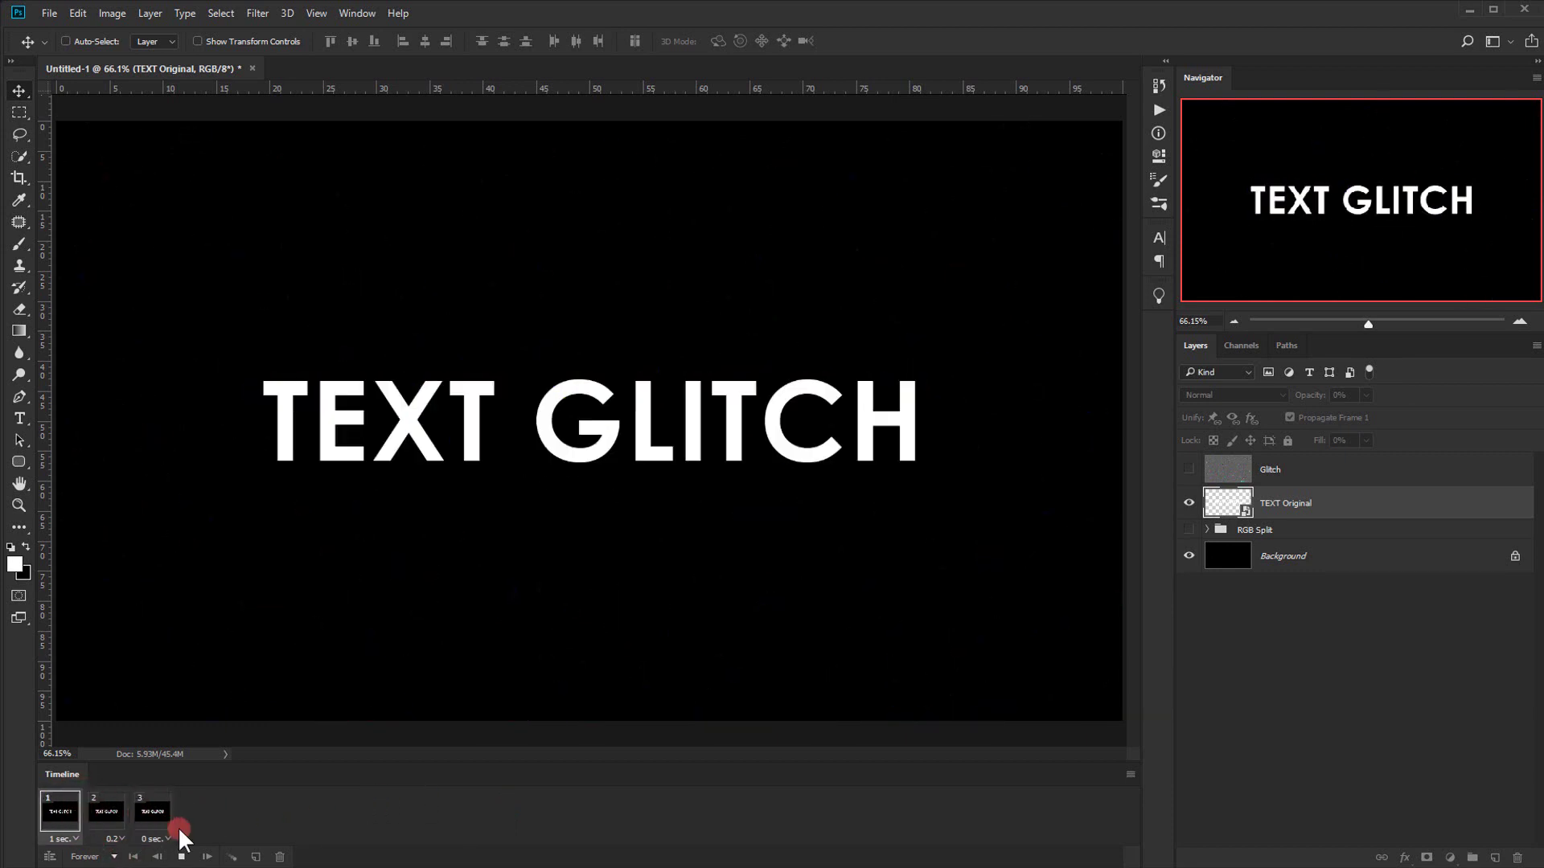
left_click(182, 857)
left_click(61, 814)
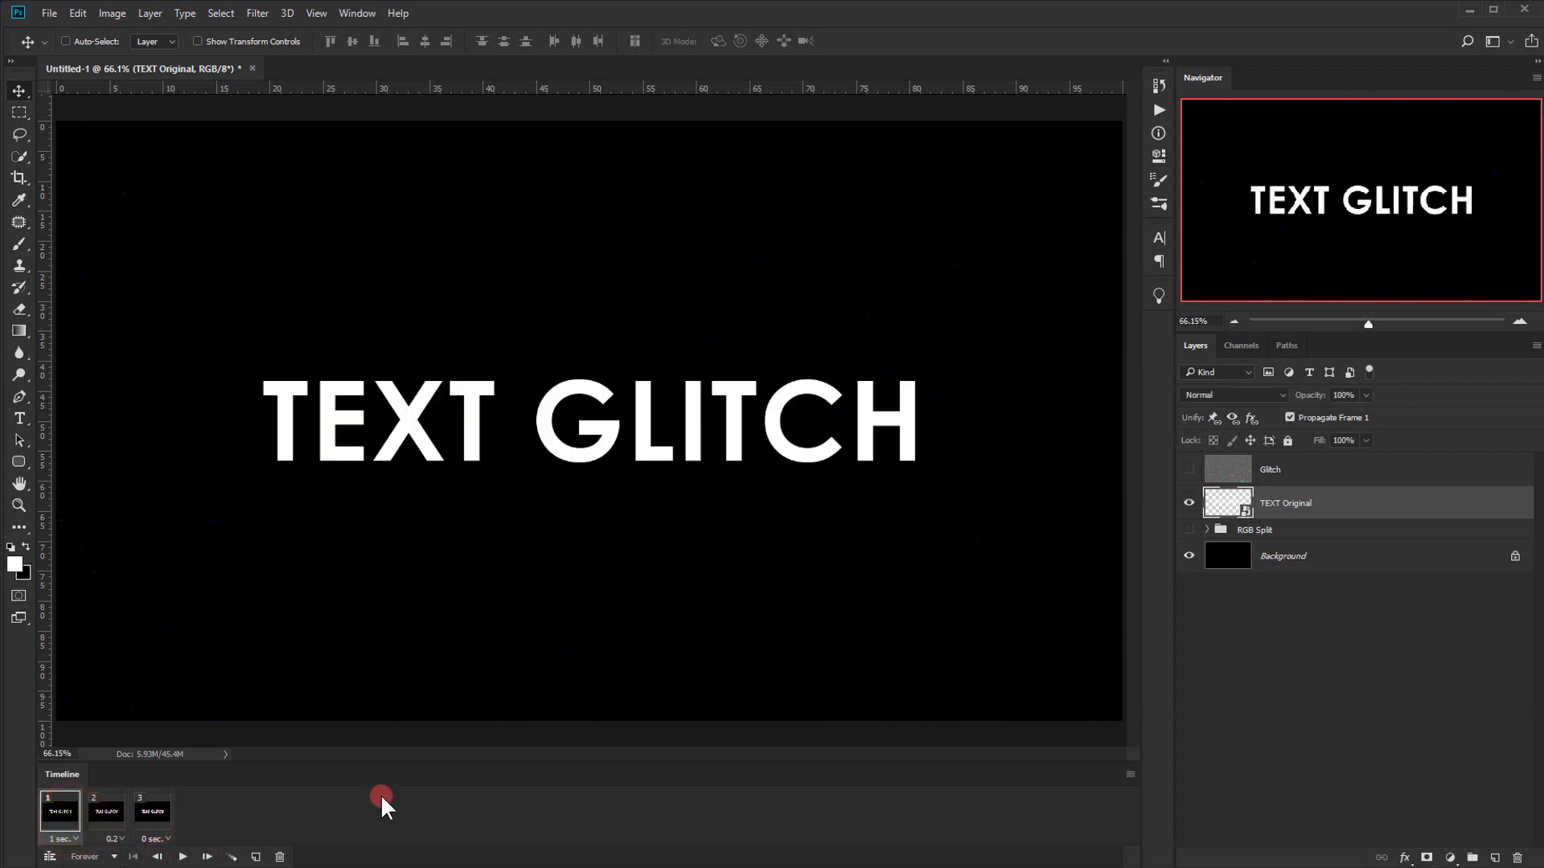
Open the TEXT Original smart object's contents and enlarge its canvas to 200 percent width and 400 percent height
double_click(1226, 507)
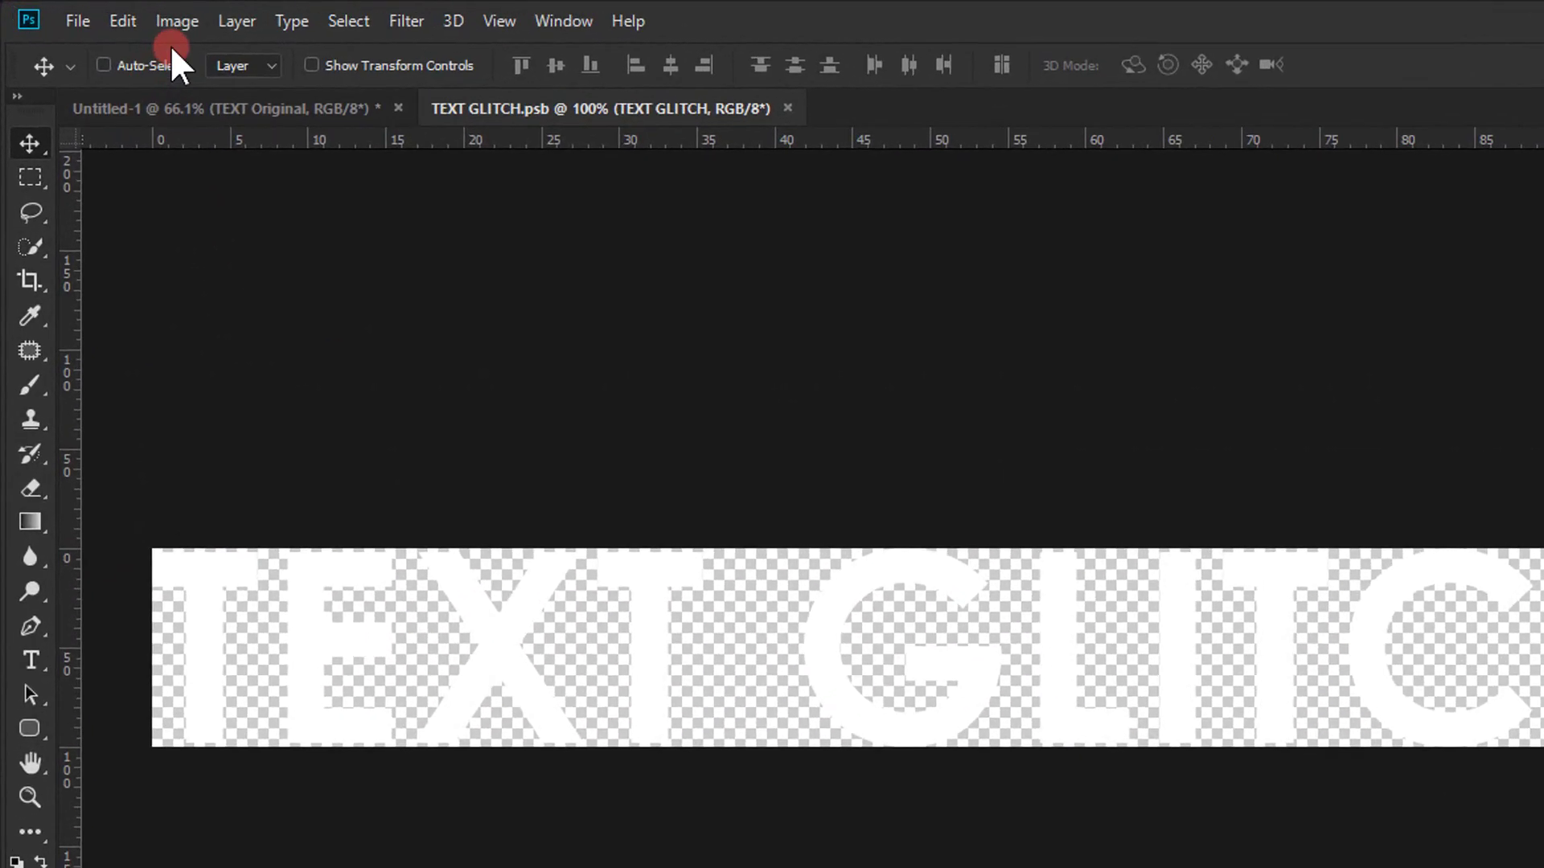
left_click(112, 12)
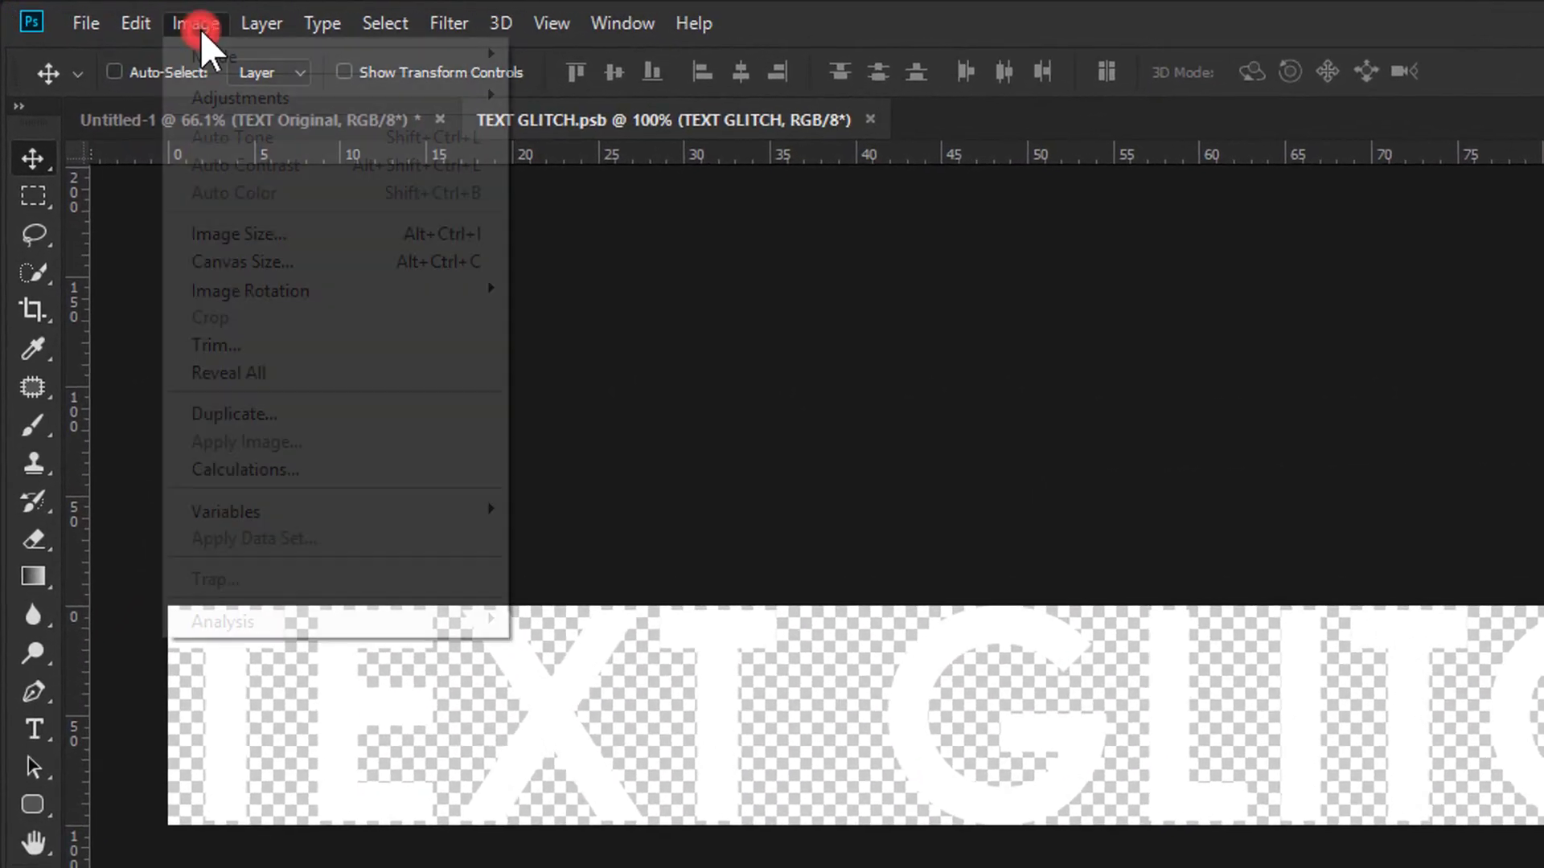
left_click(285, 259)
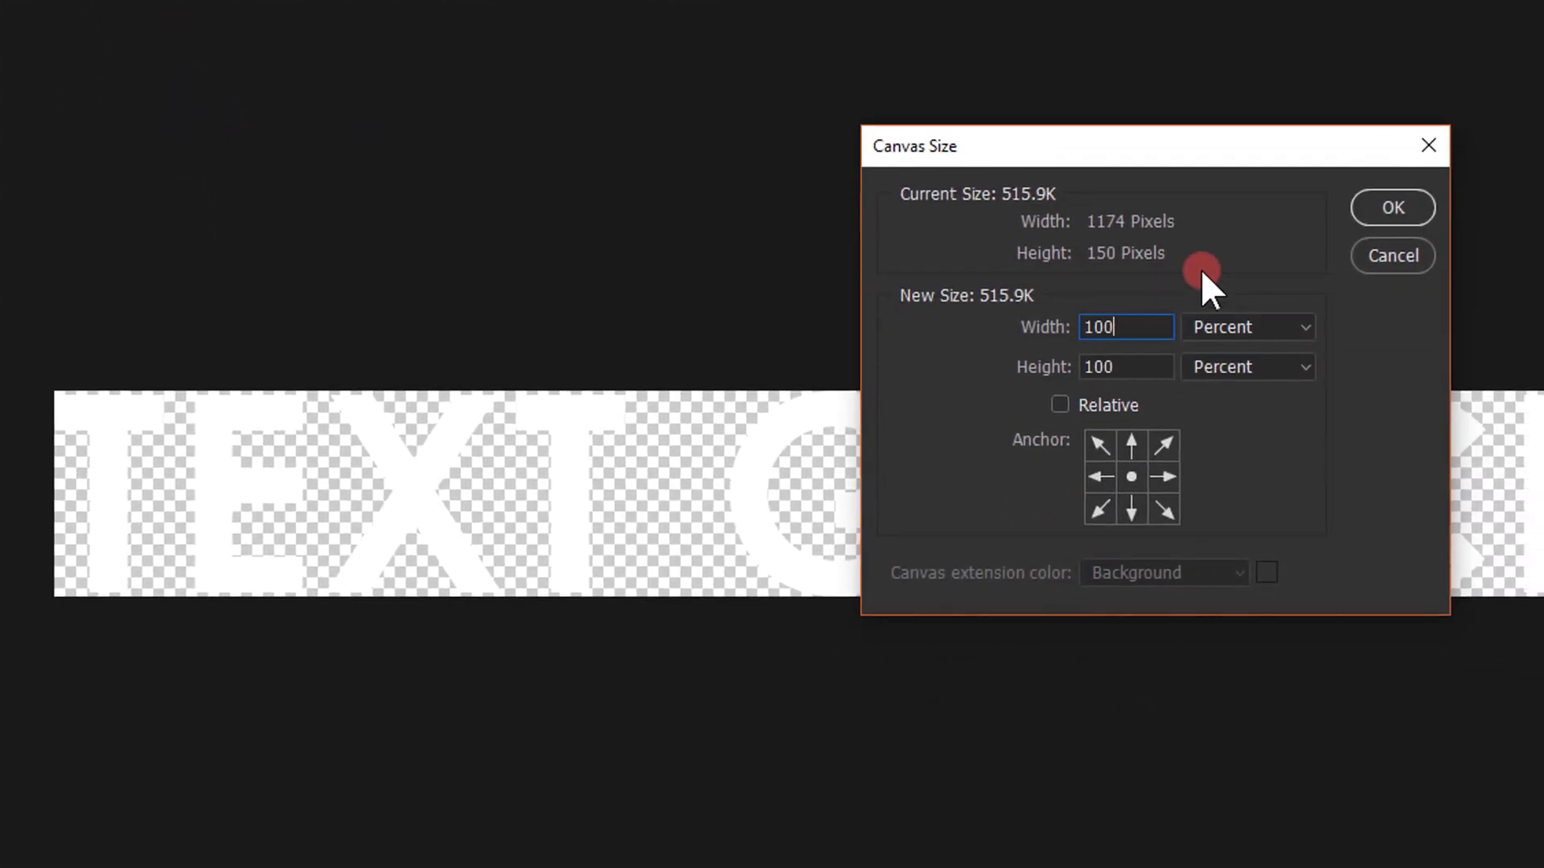
left_click(1251, 447)
double_click(1147, 328)
type("200")
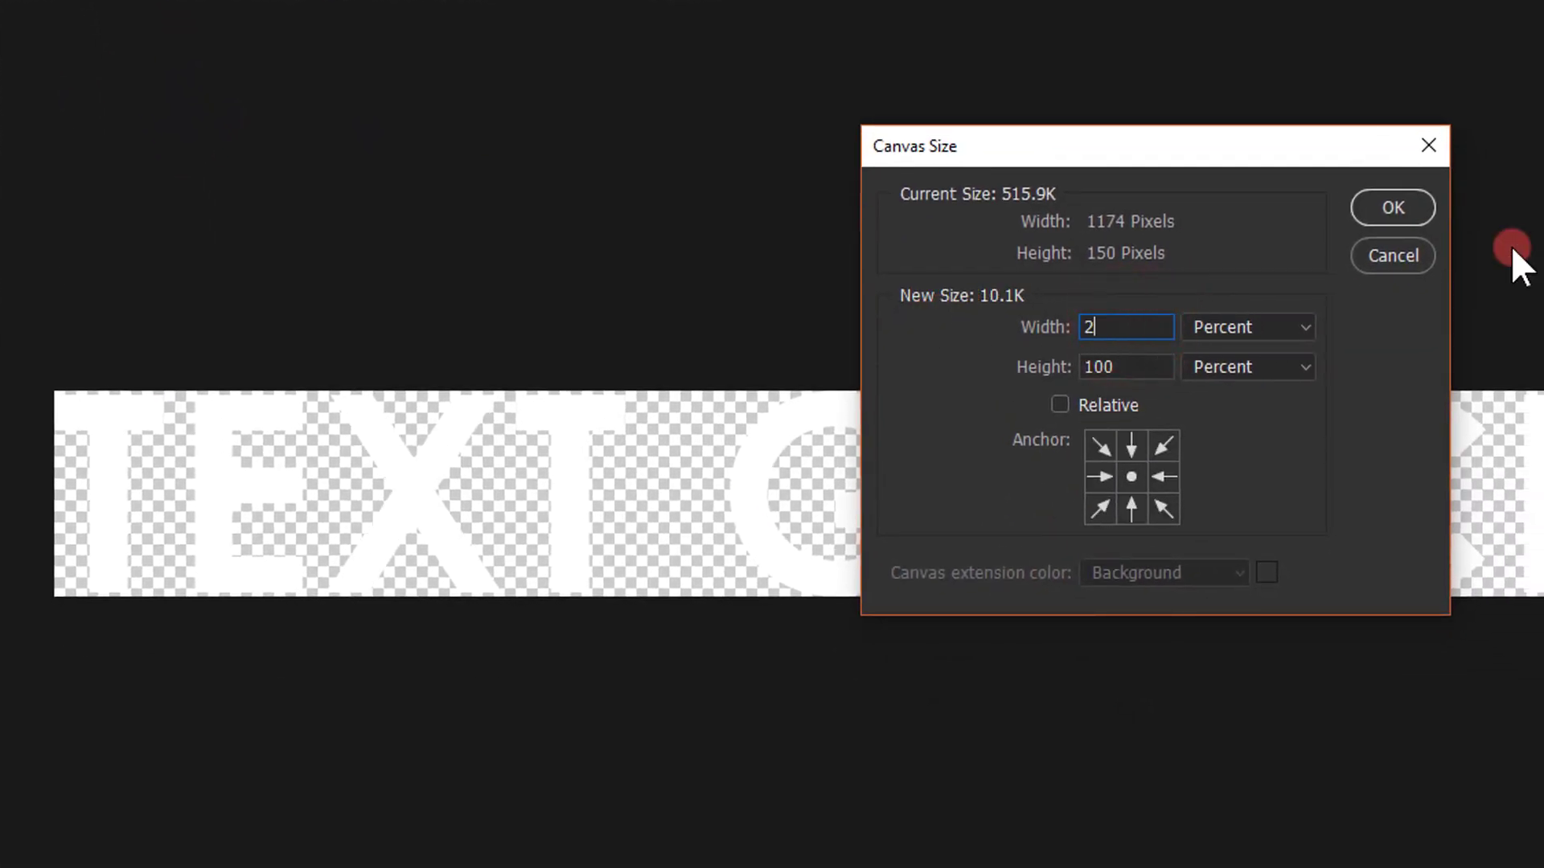
double_click(1133, 366)
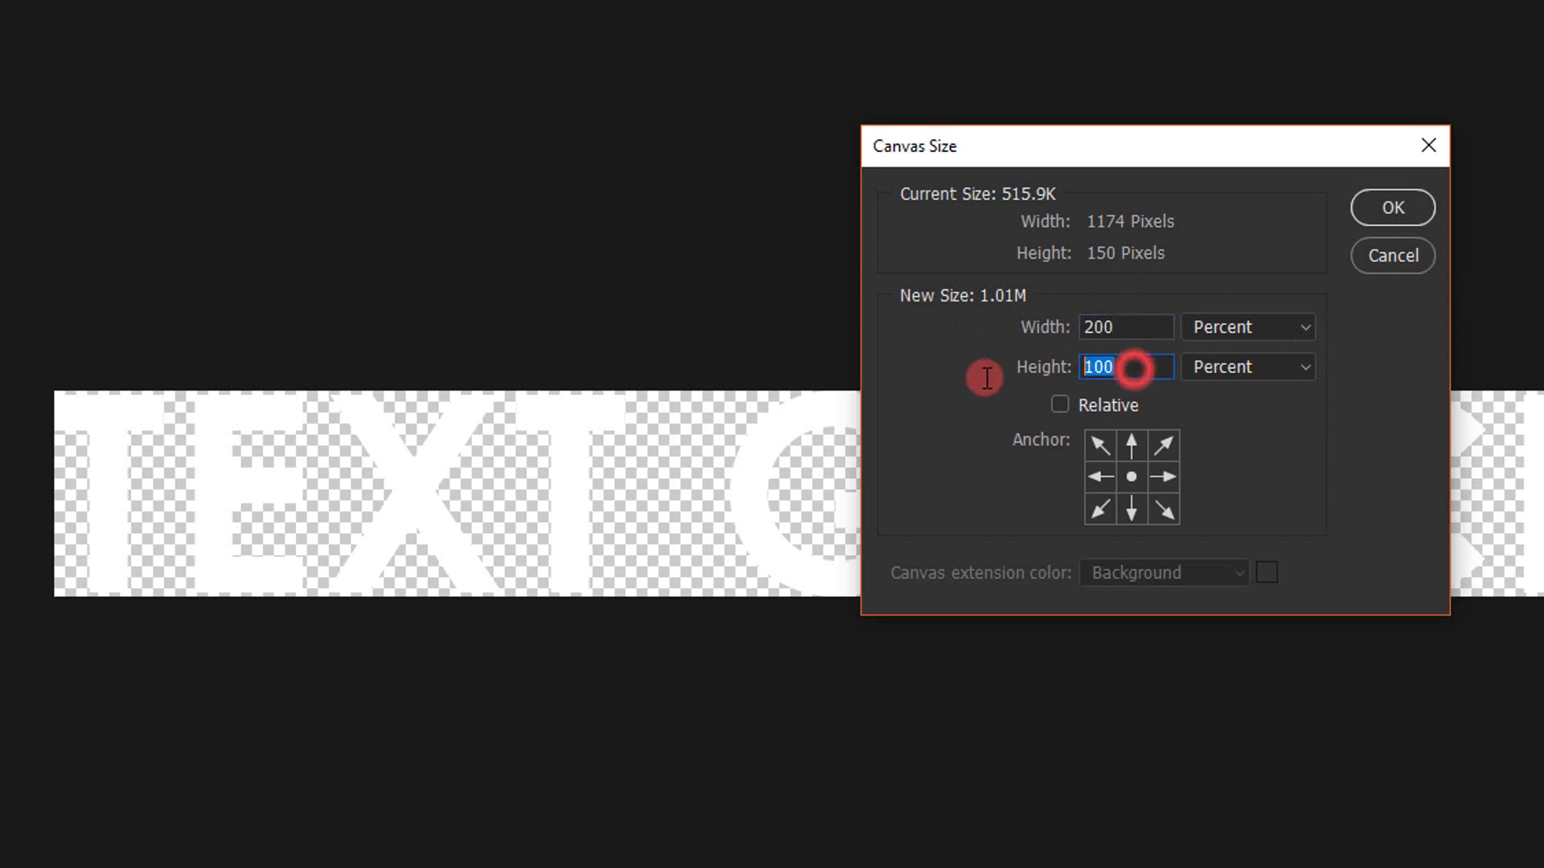
type("400")
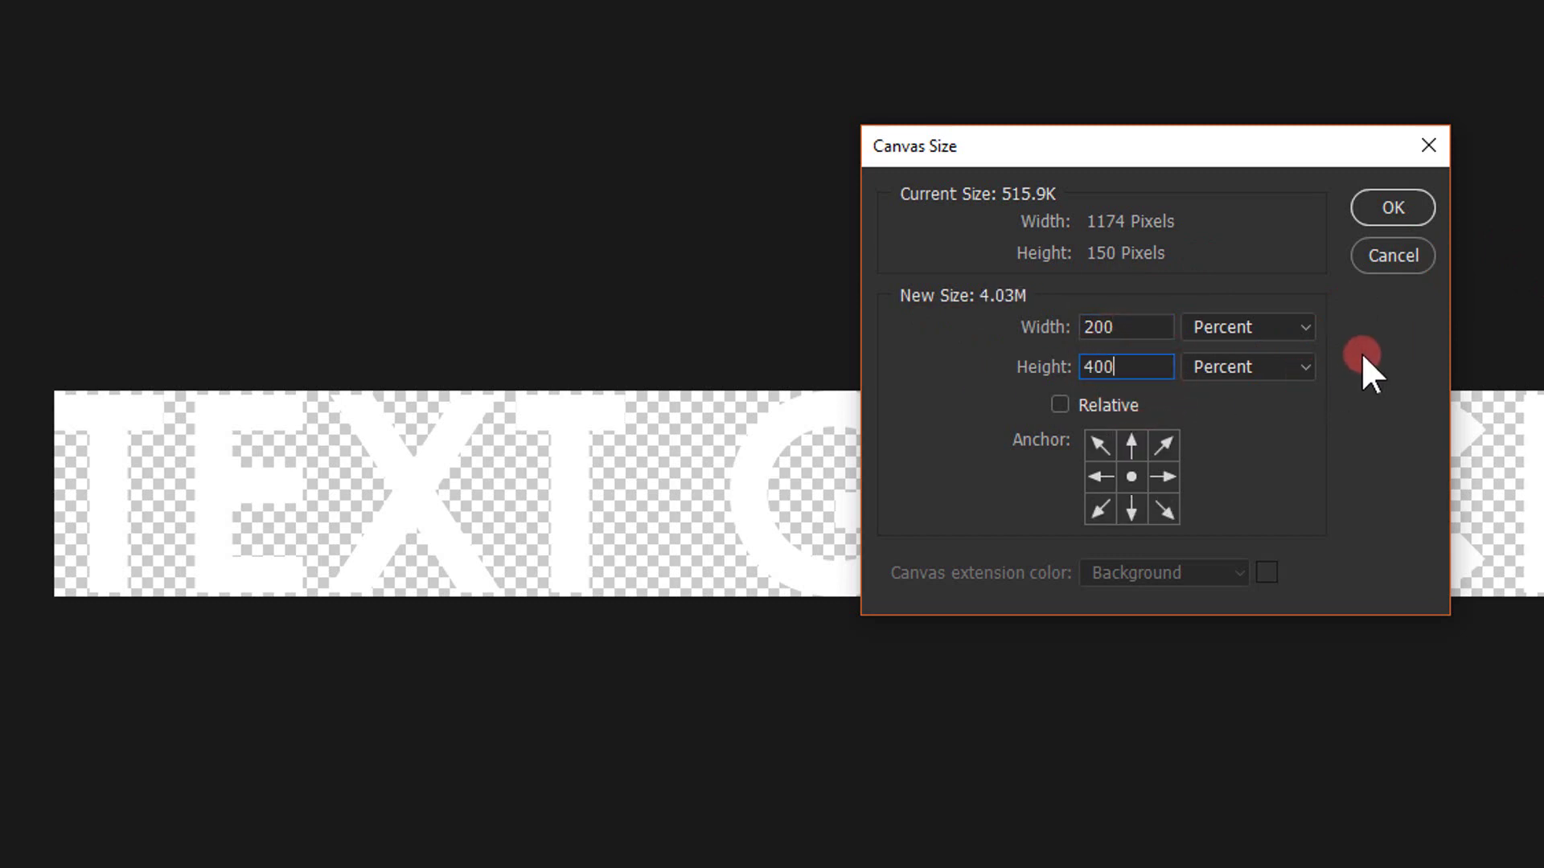
left_click(1275, 320)
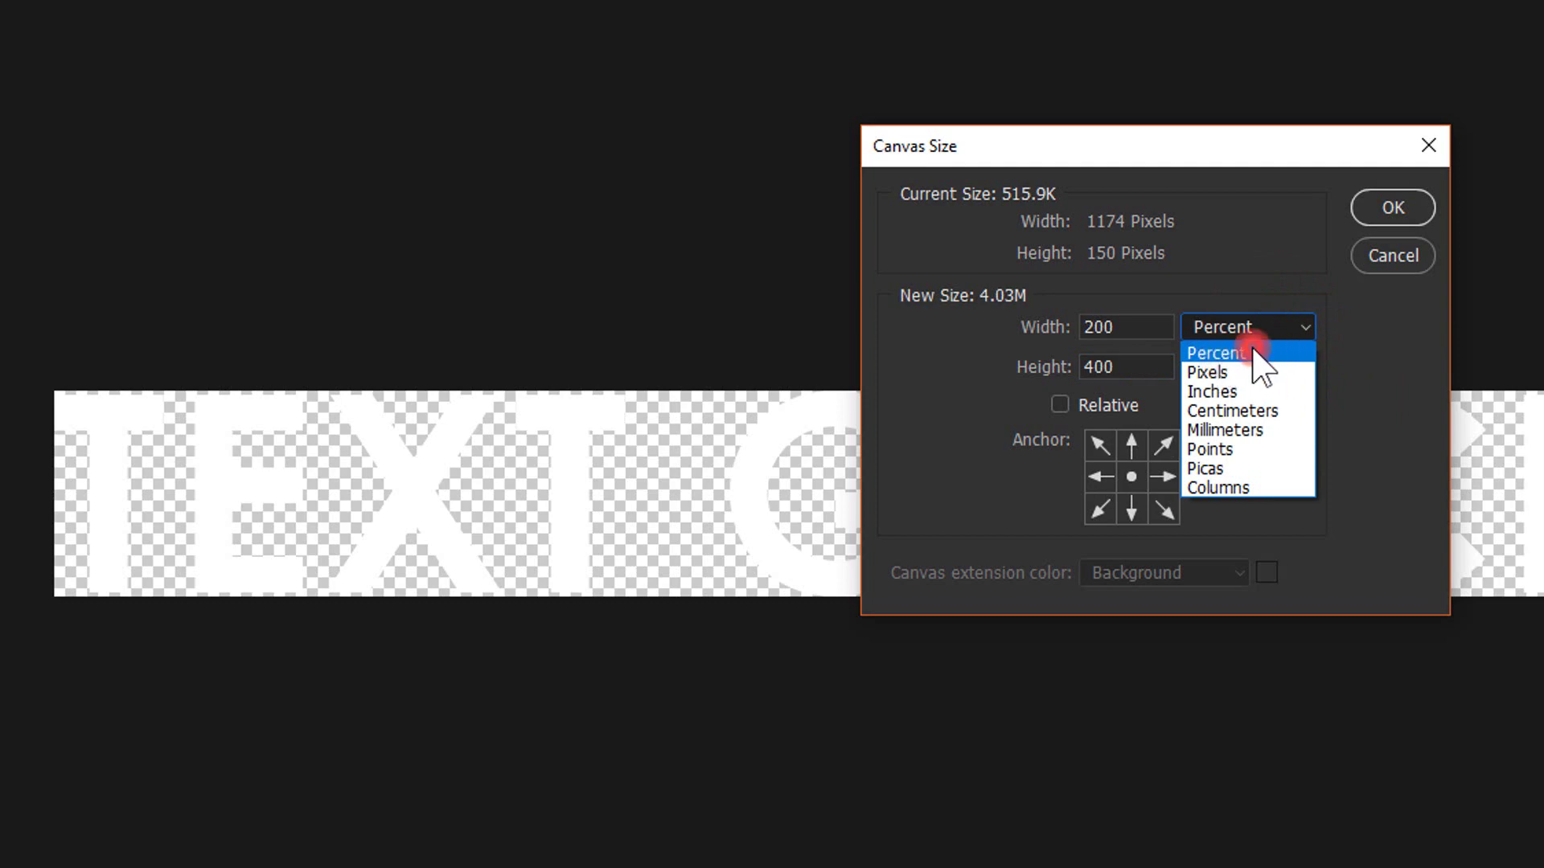
left_click(1264, 350)
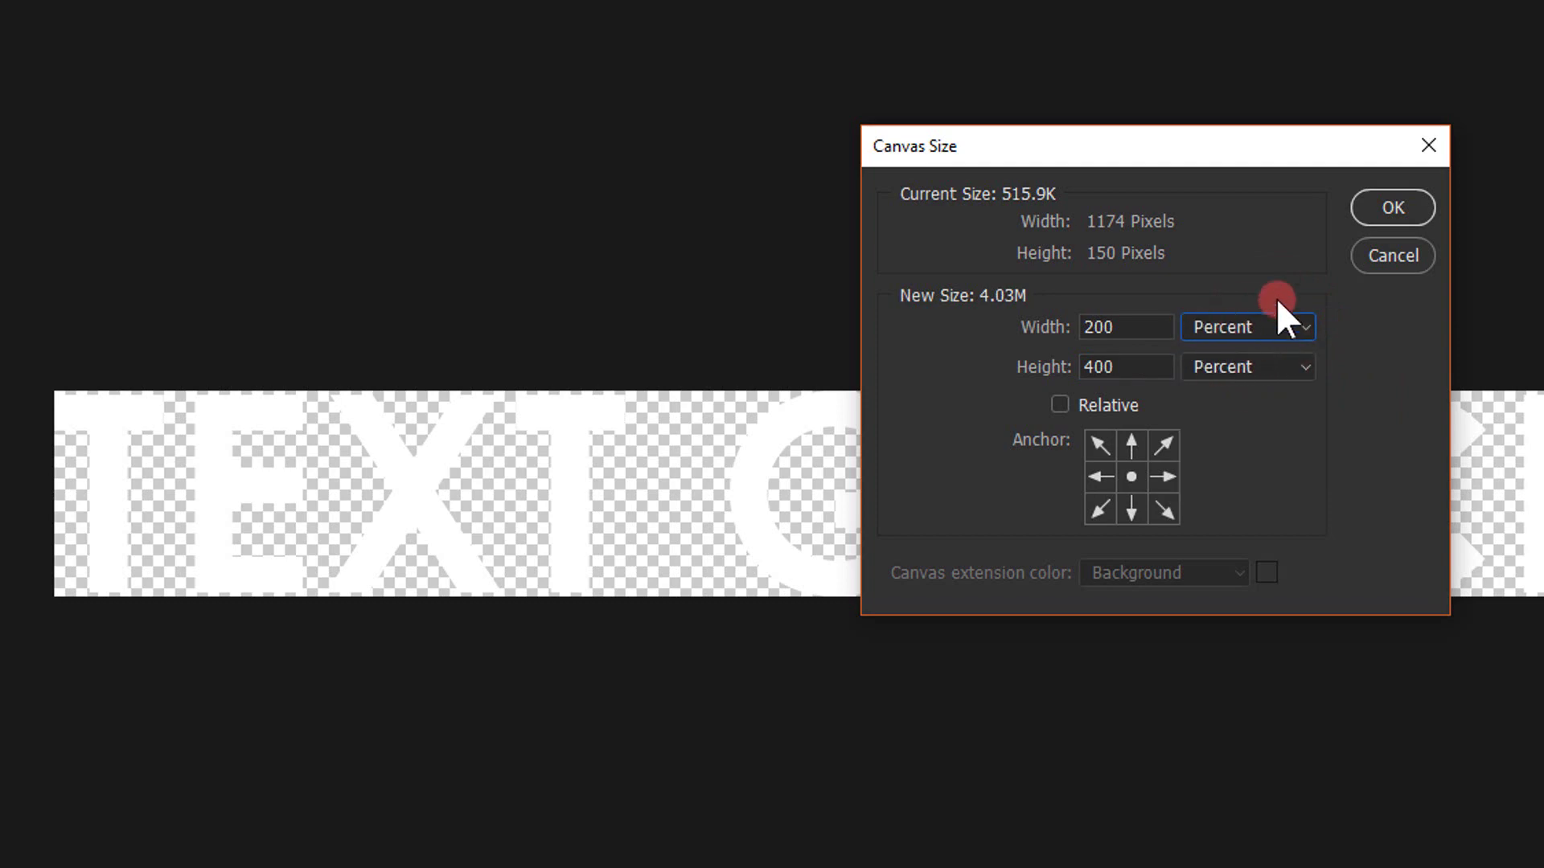
left_click(1392, 207)
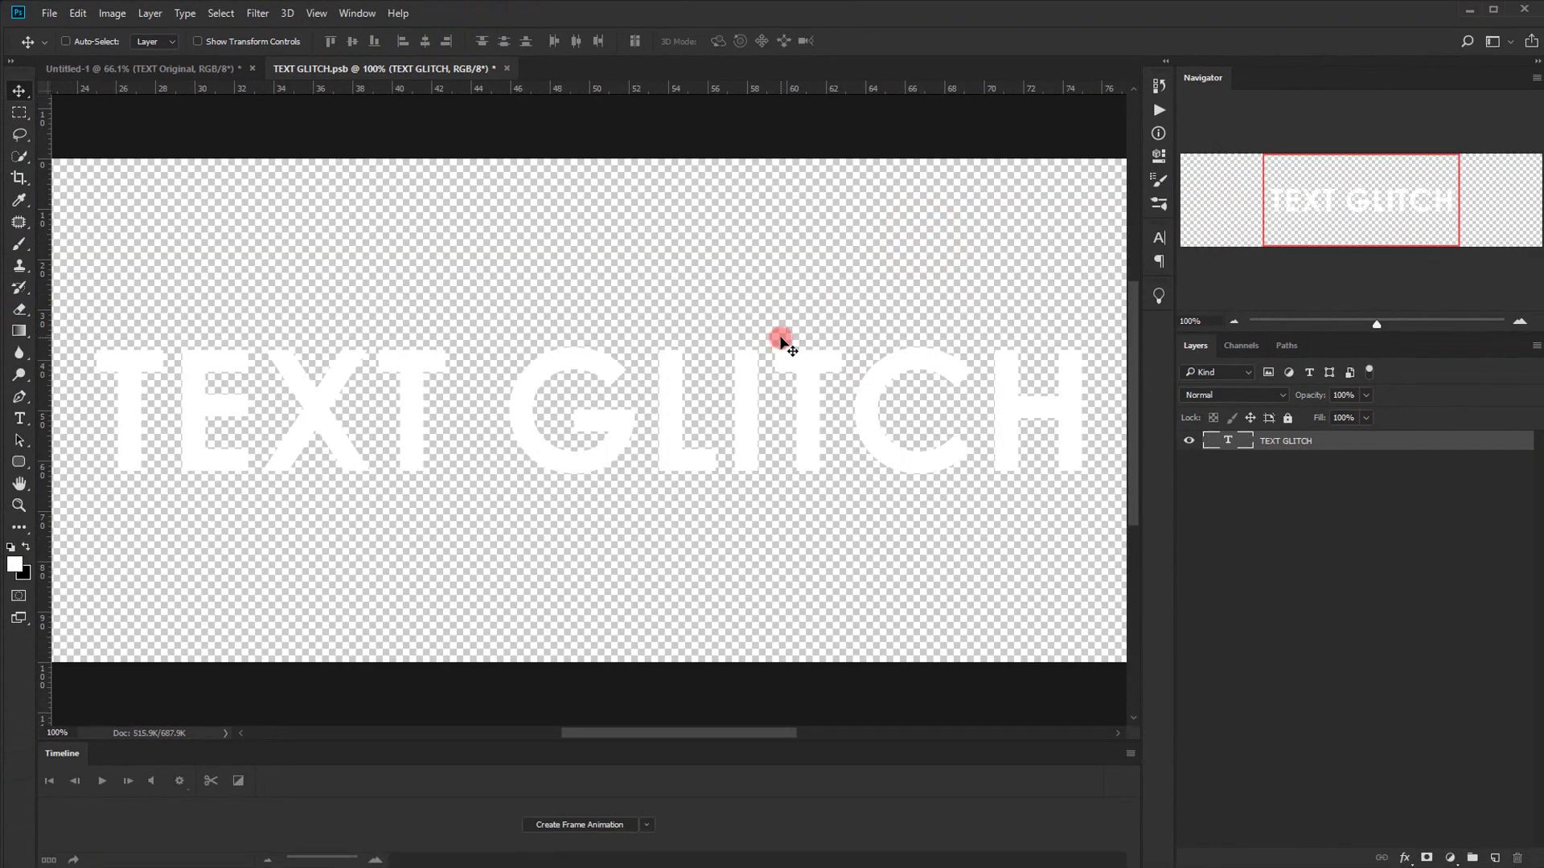
Replace the TEXT GLITCH wording with SUBSCRIBE and move the text horizontally to the middle of the canvas
scroll(729, 347, "down", 5)
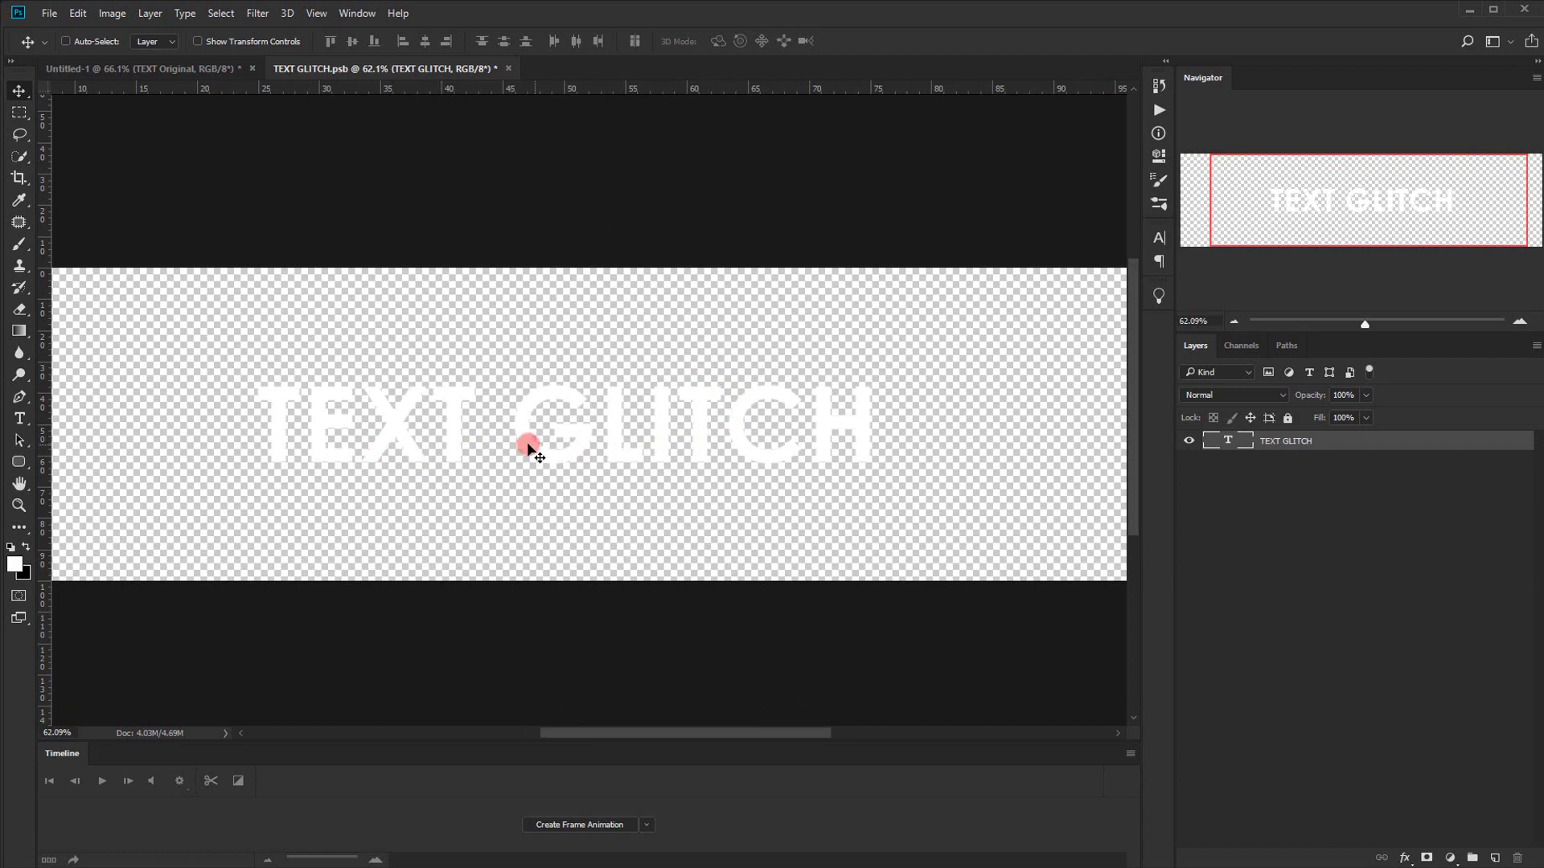
double_click(1229, 442)
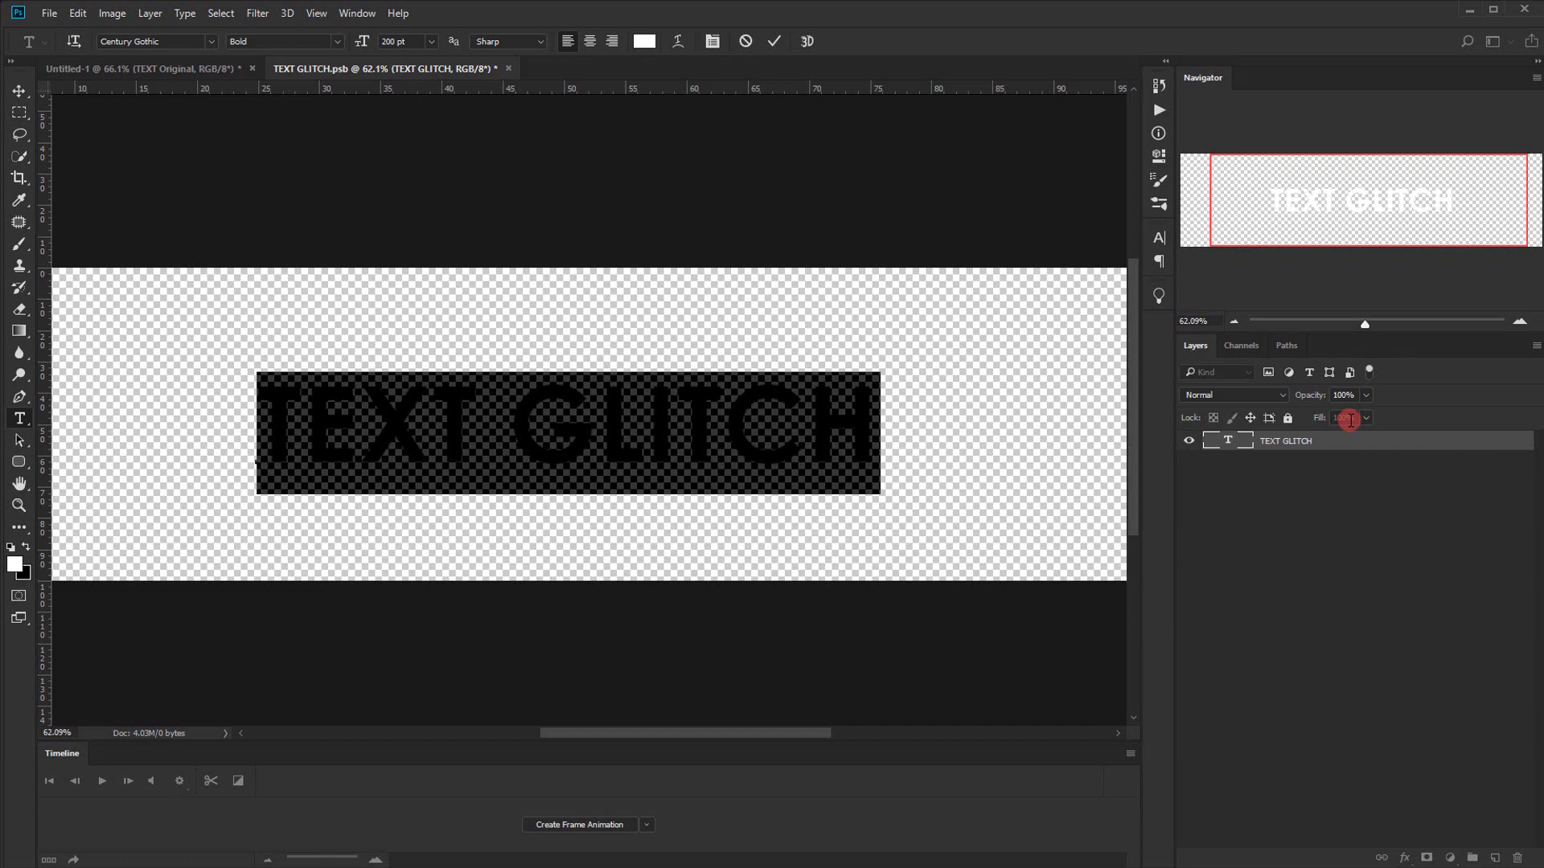
type("SUBSCR")
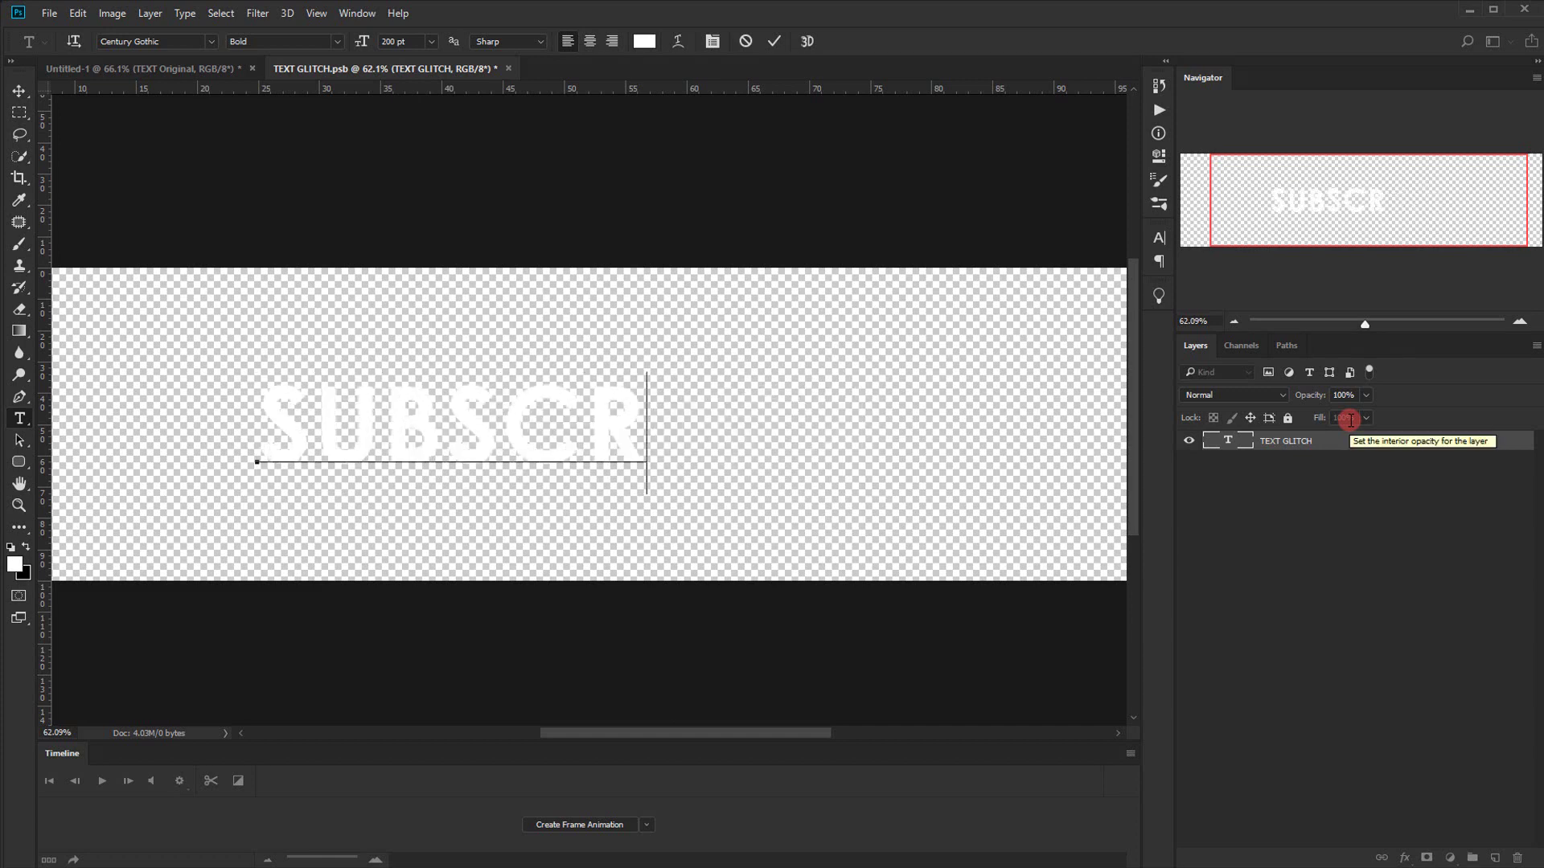
type("IBE")
left_click(16, 92)
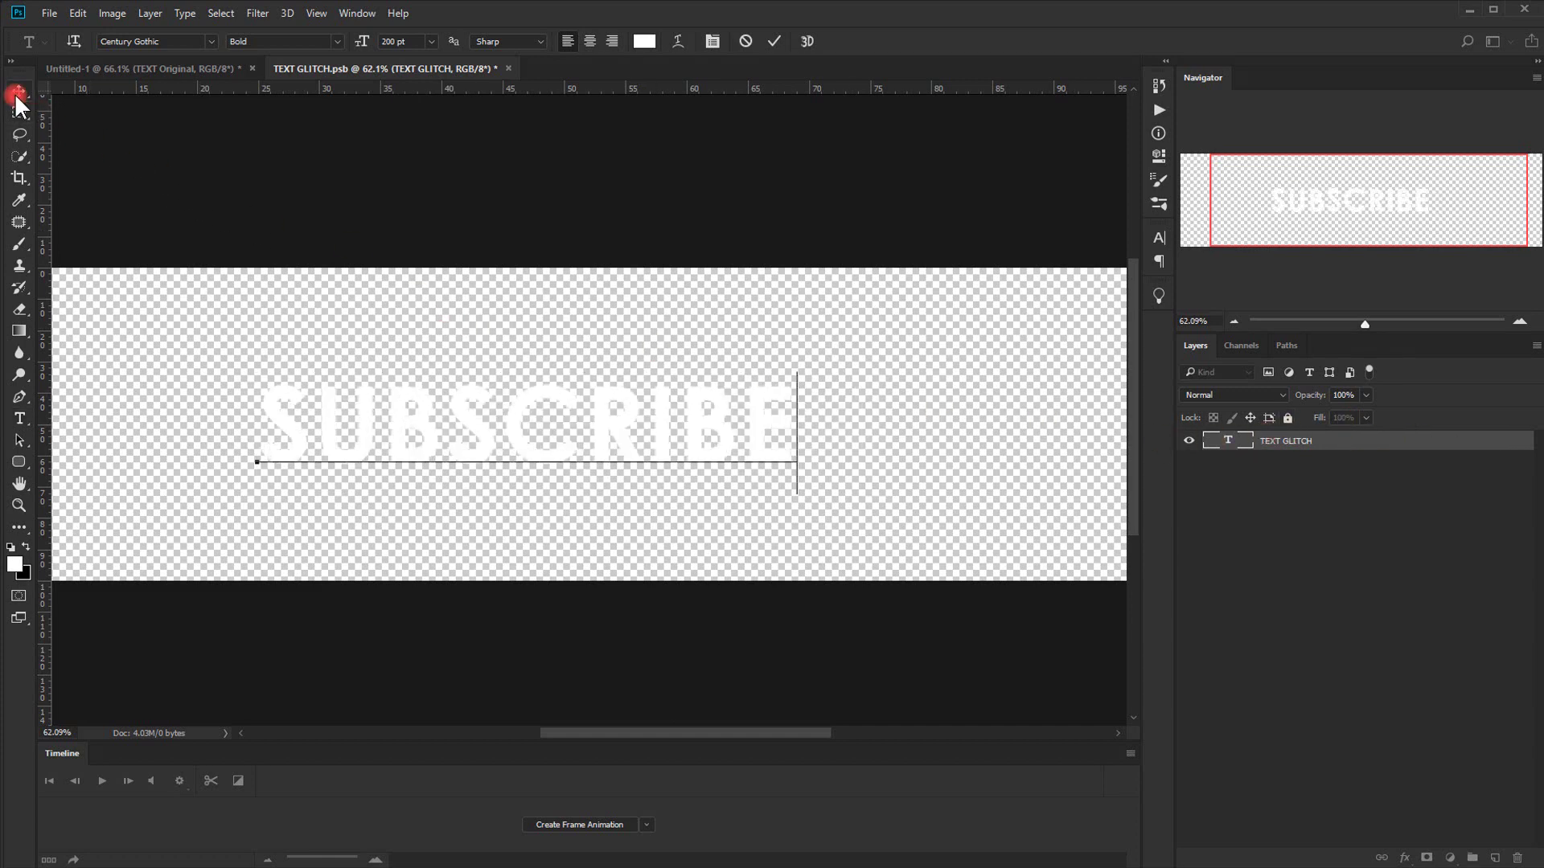
left_click_drag(461, 441, 495, 441)
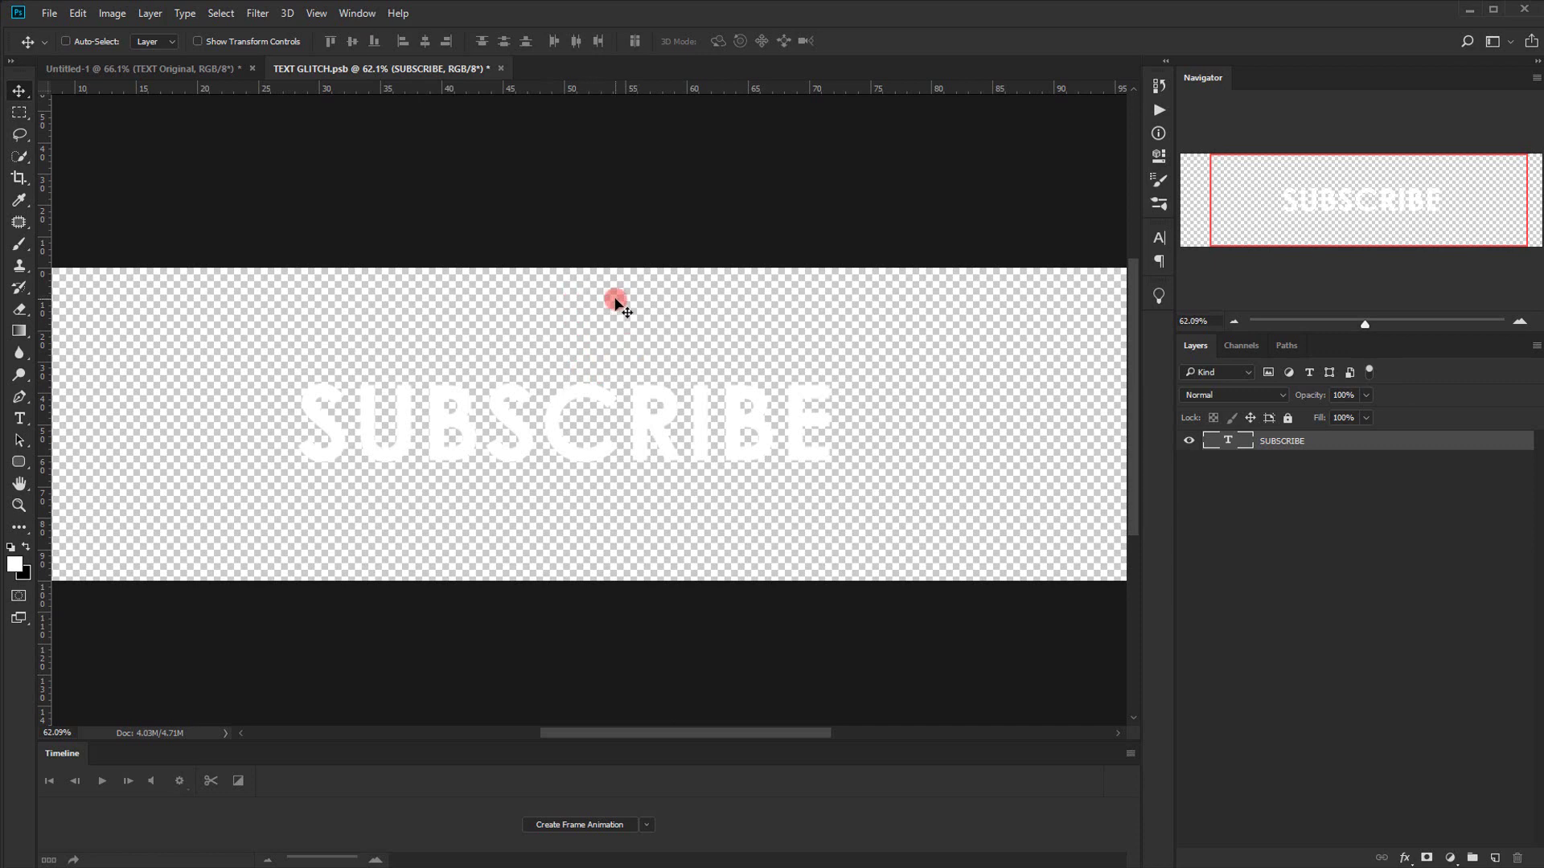
Save the edited TEXT GLITCH.psb smart object and close it to return to the Untitled-1 document
left_click(501, 68)
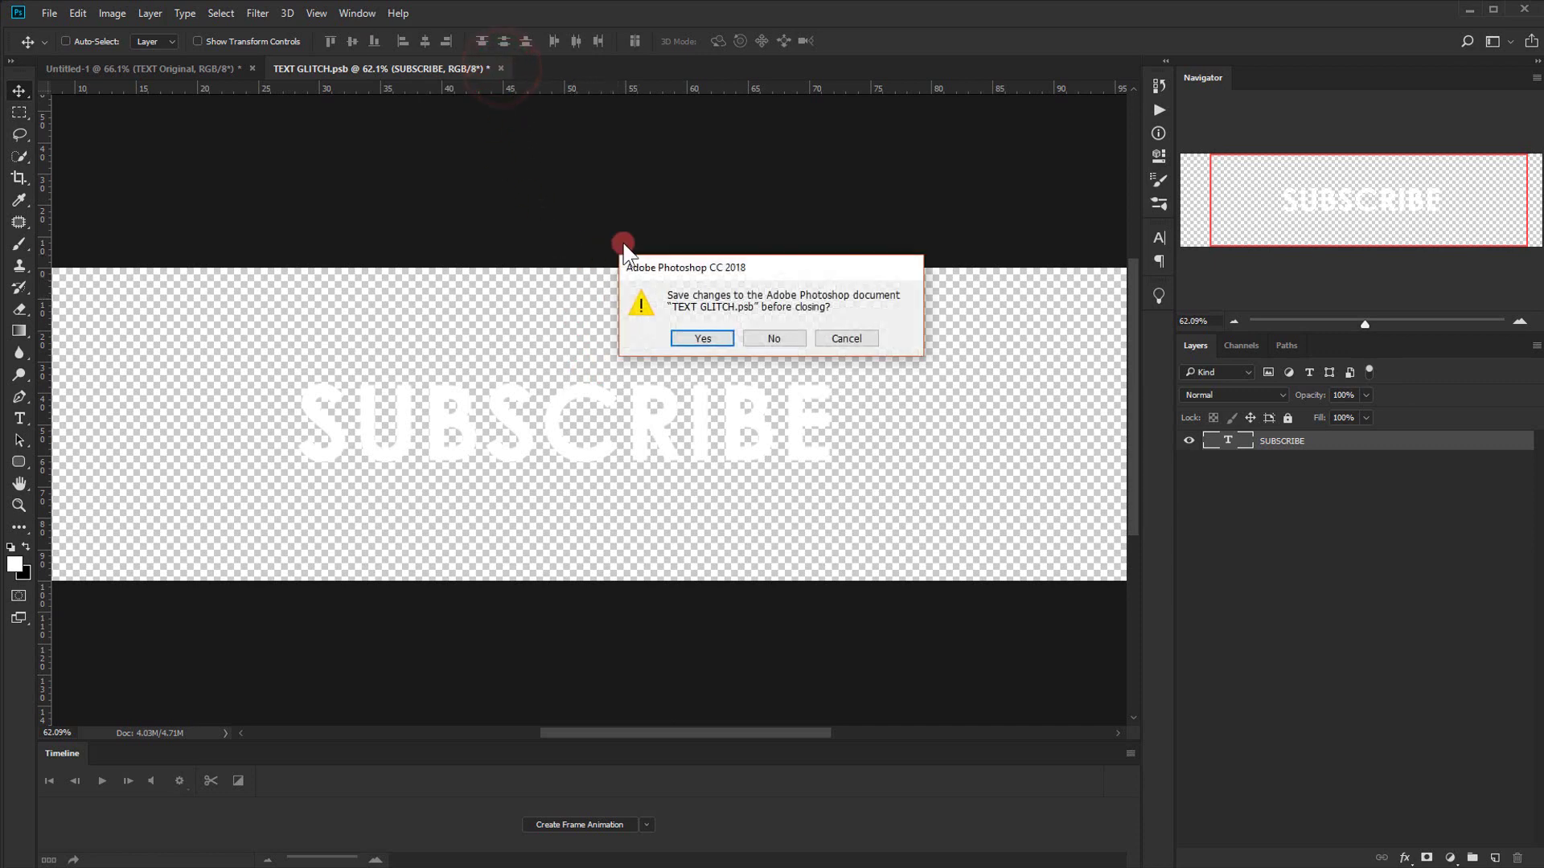
left_click(844, 340)
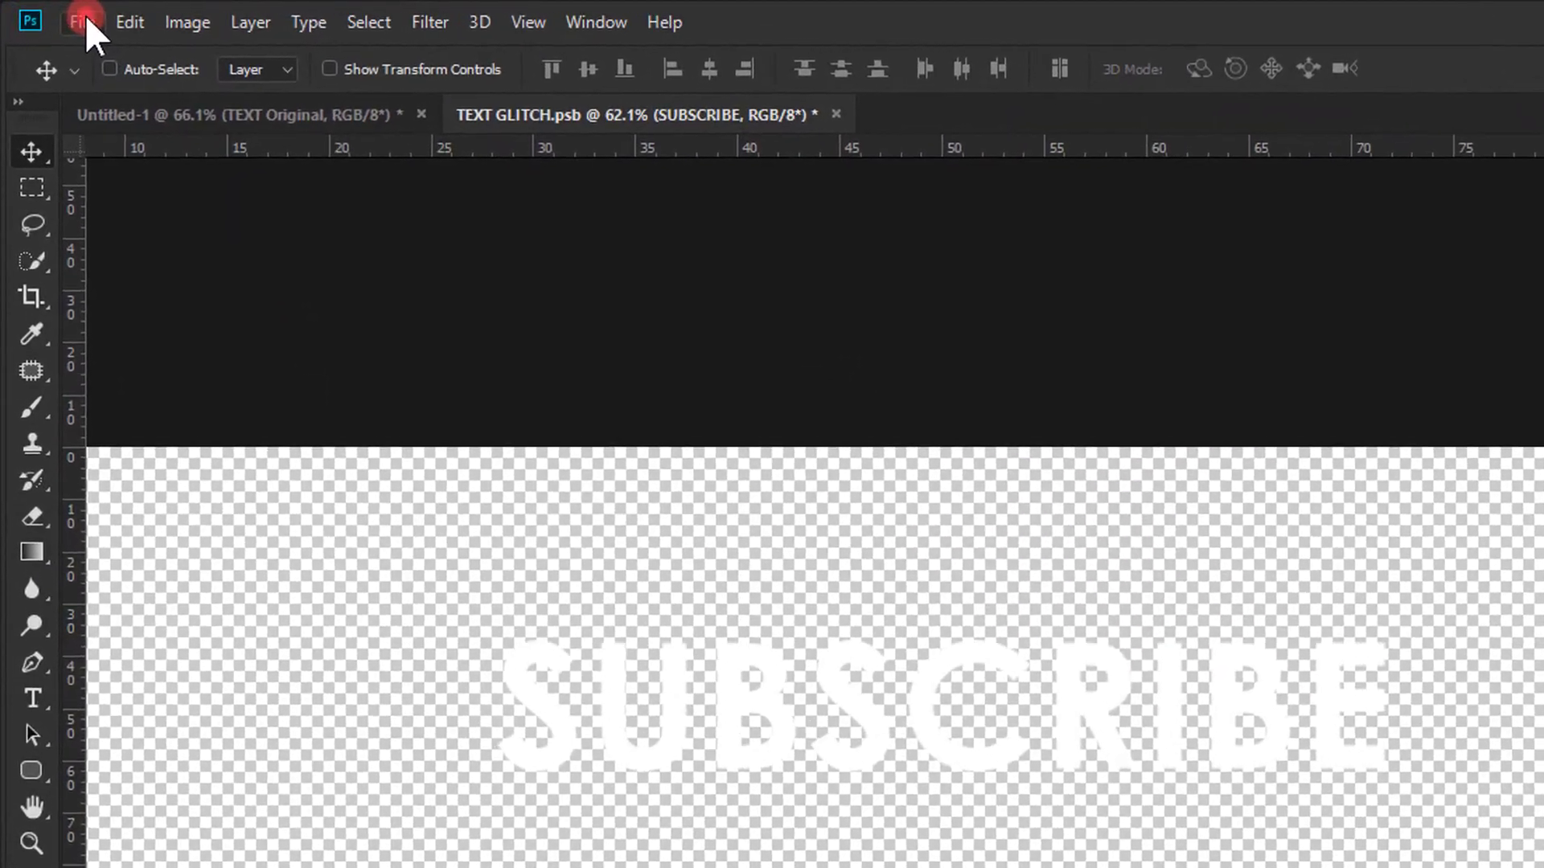
left_click(49, 13)
left_click(149, 307)
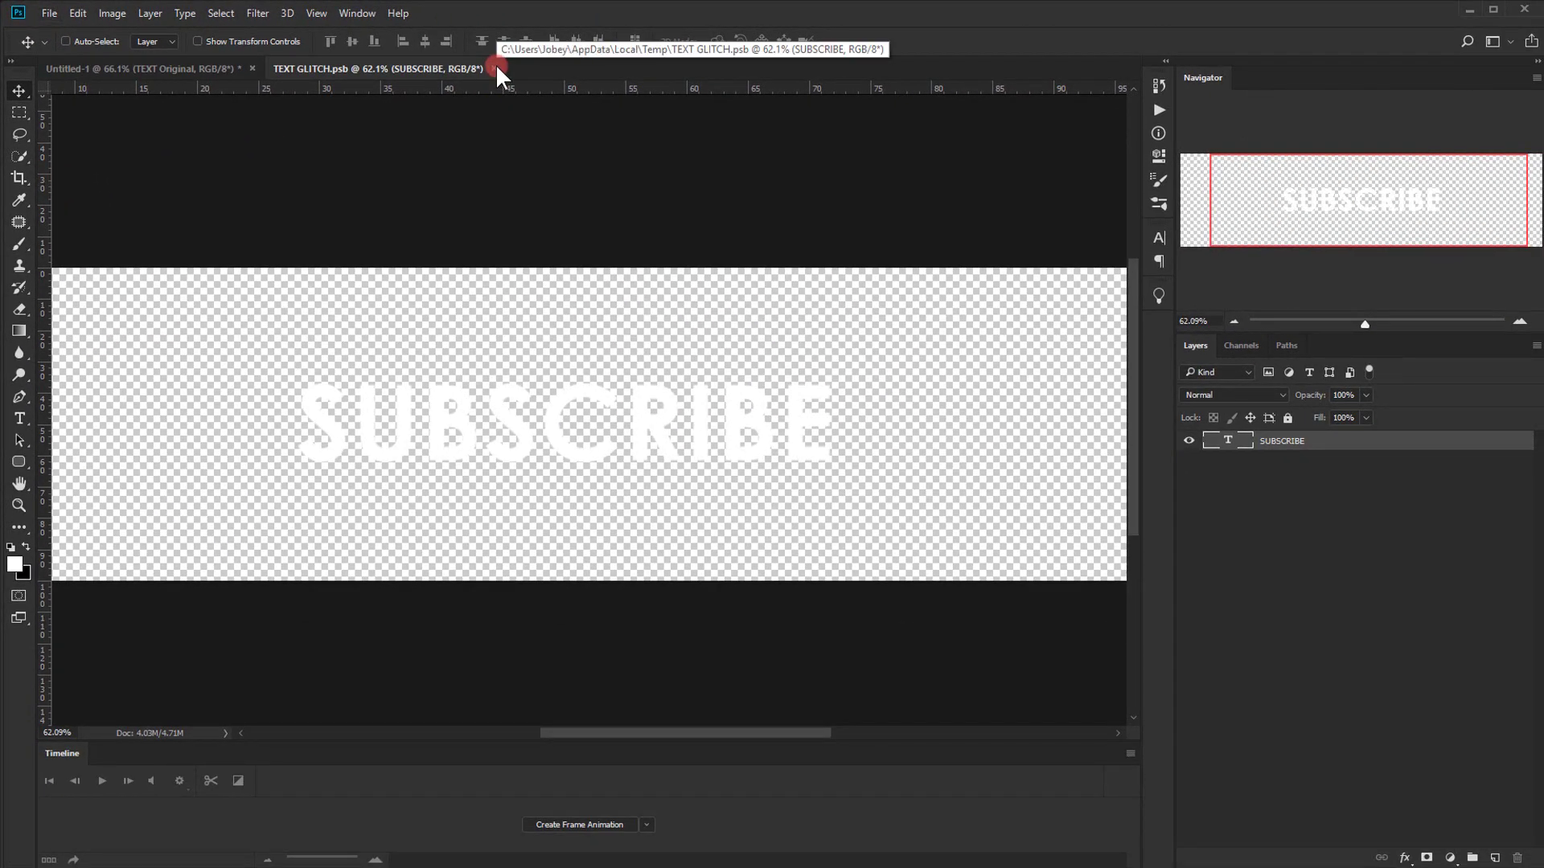
left_click(496, 69)
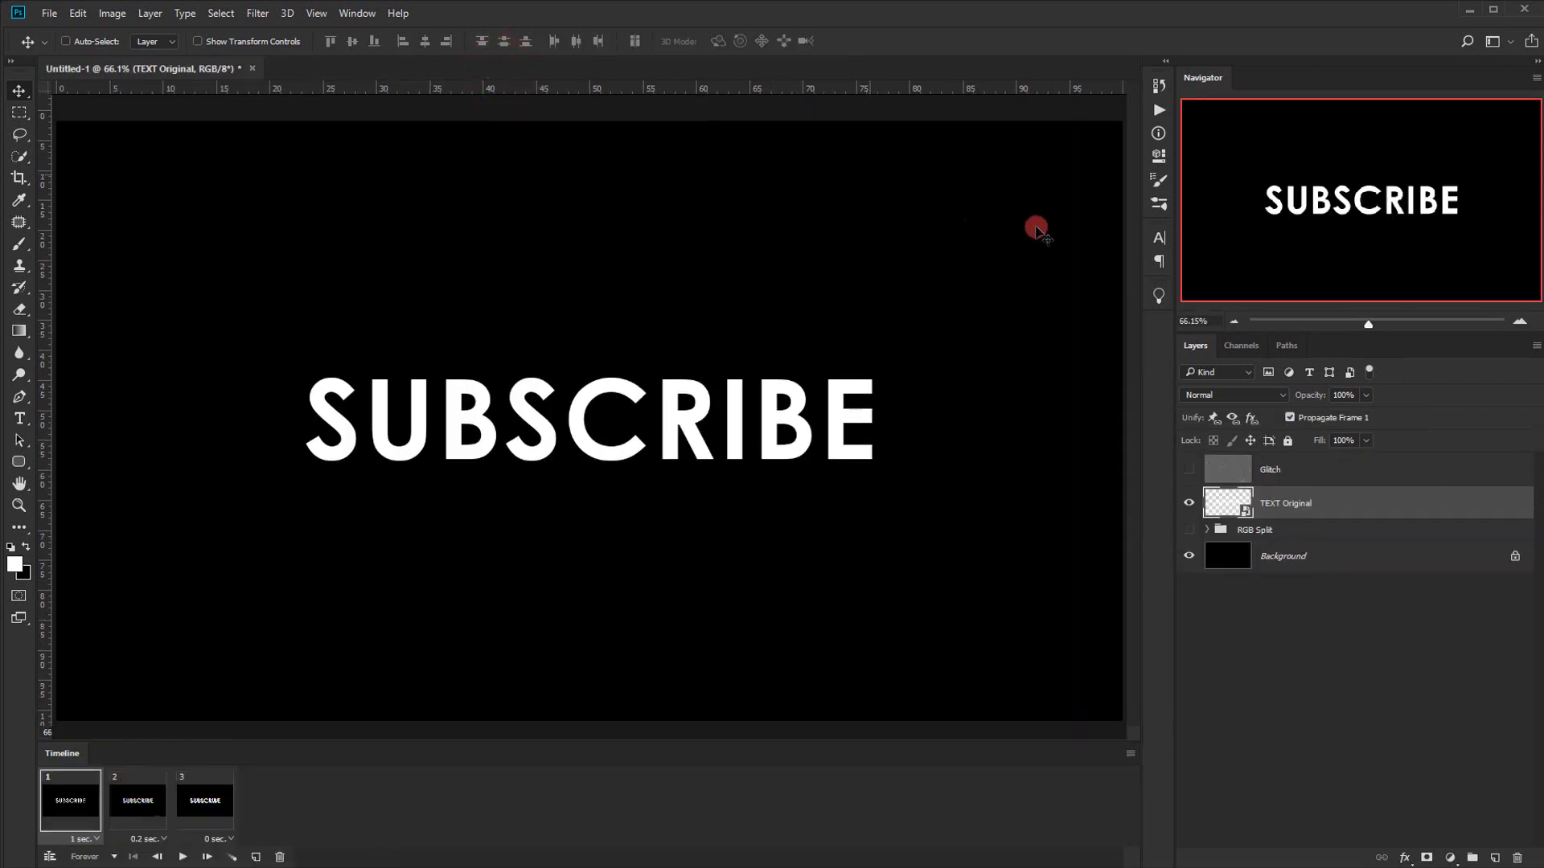